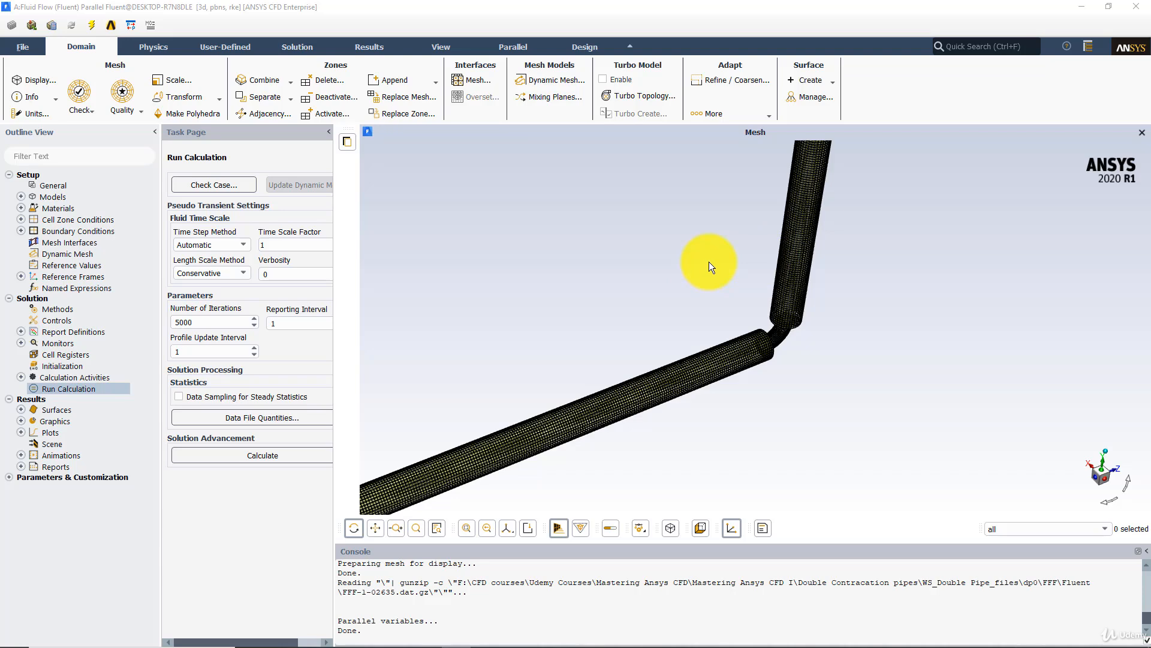
Set up a contour plot of Turbulence with Wall Yplus as the plotted variable
middle_drag(696, 242, 835, 390)
drag(703, 278, 719, 307)
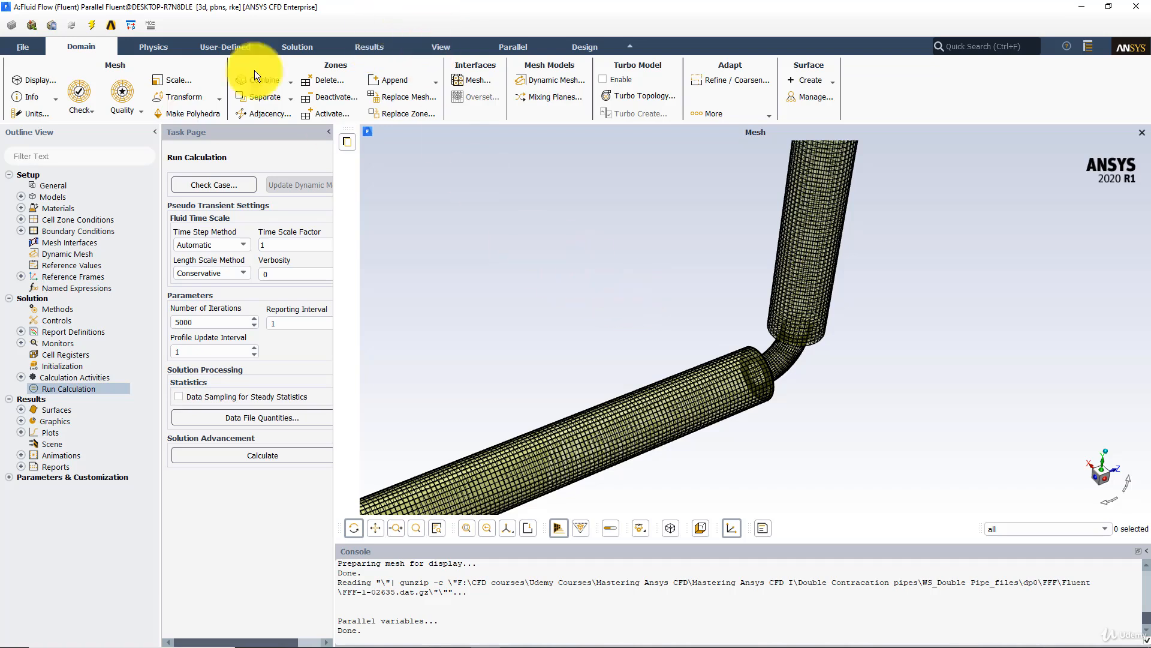
click(367, 47)
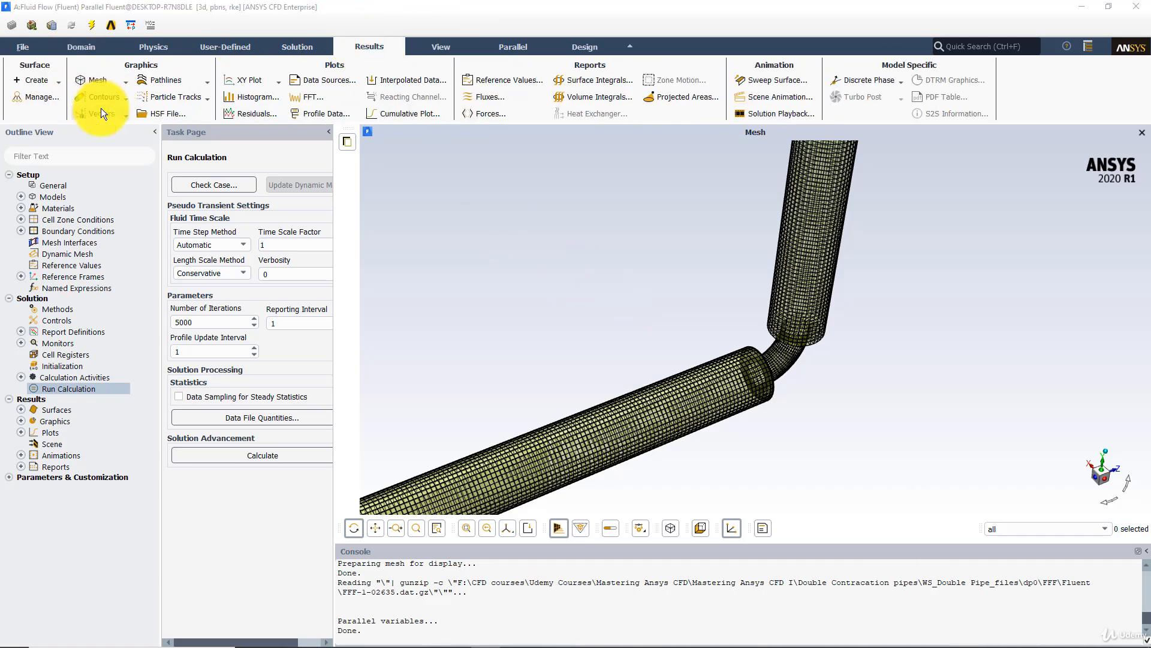
click(102, 100)
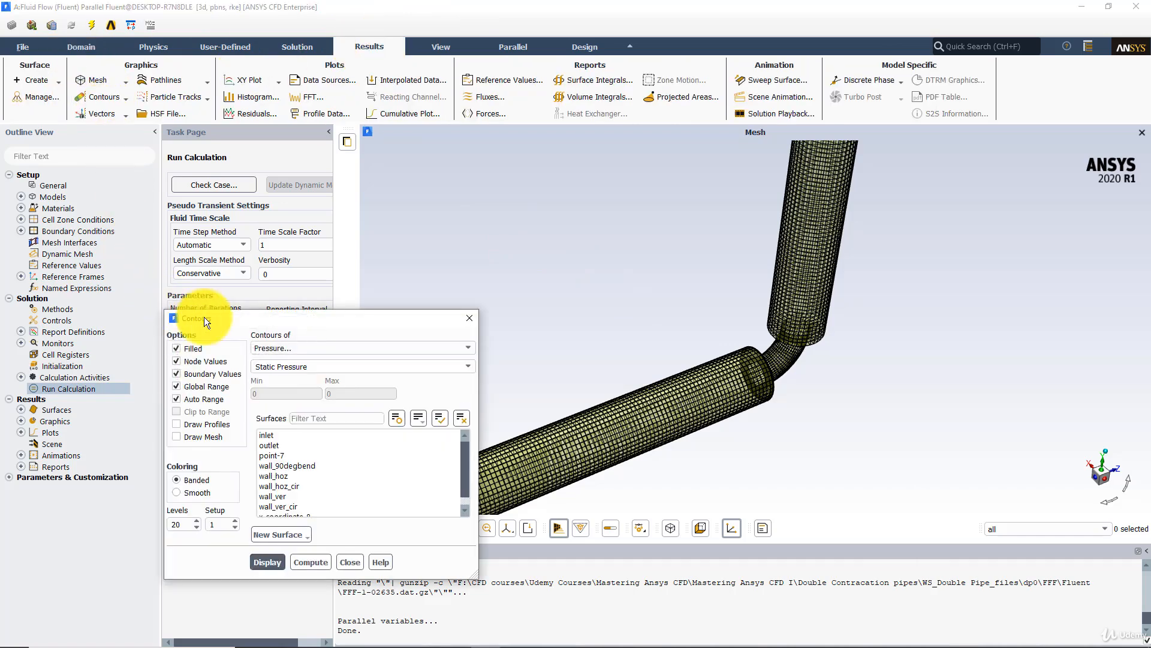
click(297, 348)
click(289, 388)
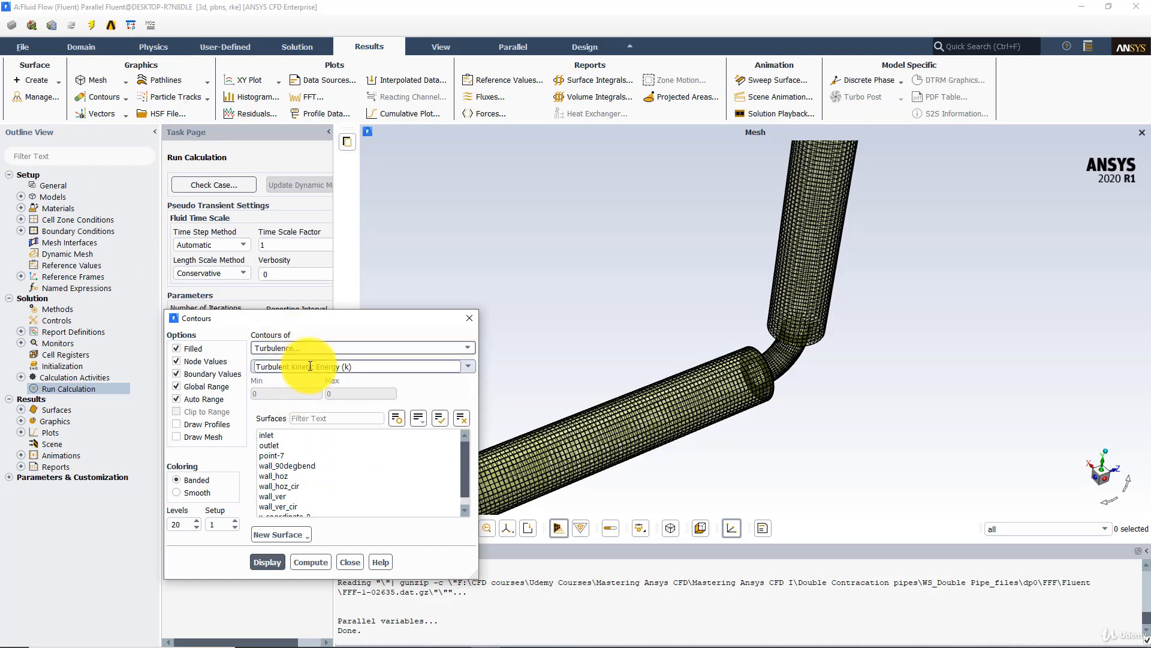
click(465, 366)
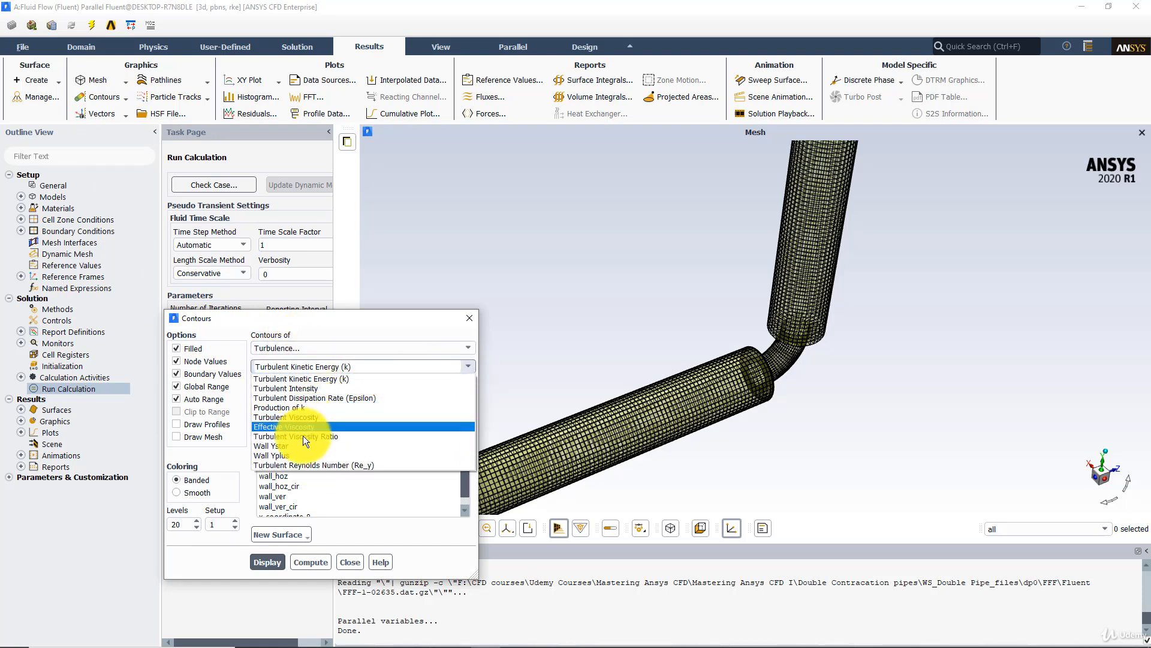
click(290, 455)
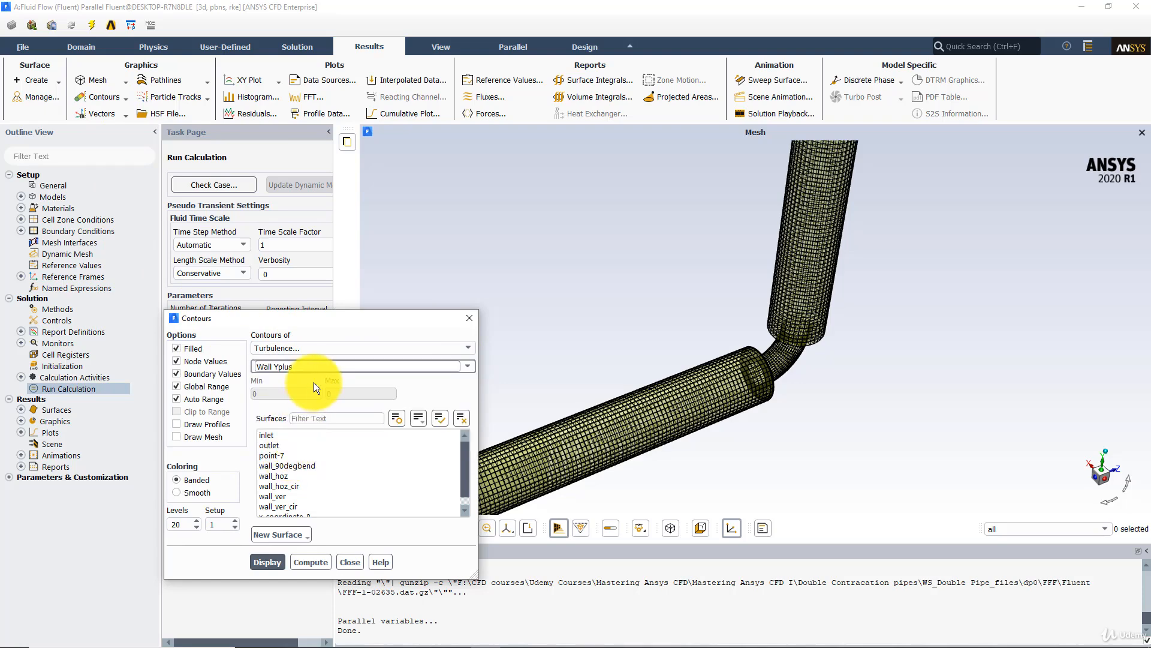
Display the Wall Yplus contours on the five wall surfaces, from wall_90degbend to wall_ver_cir, with Global Range turned off
drag(303, 466, 292, 497)
click(267, 562)
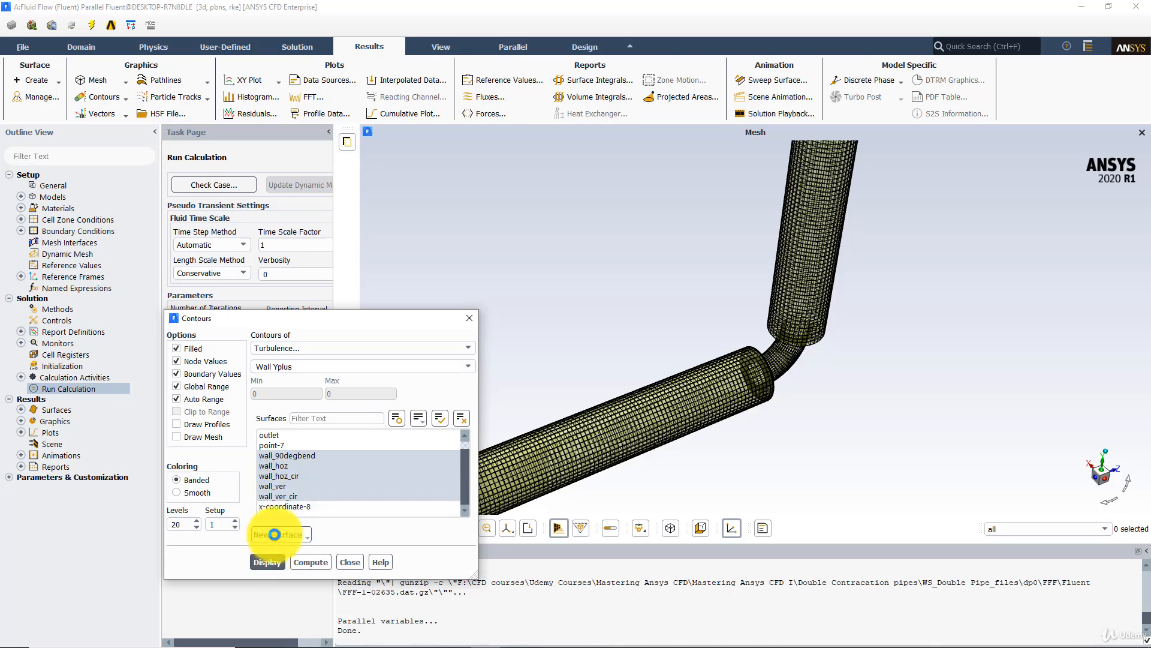
click(192, 388)
click(271, 561)
click(186, 386)
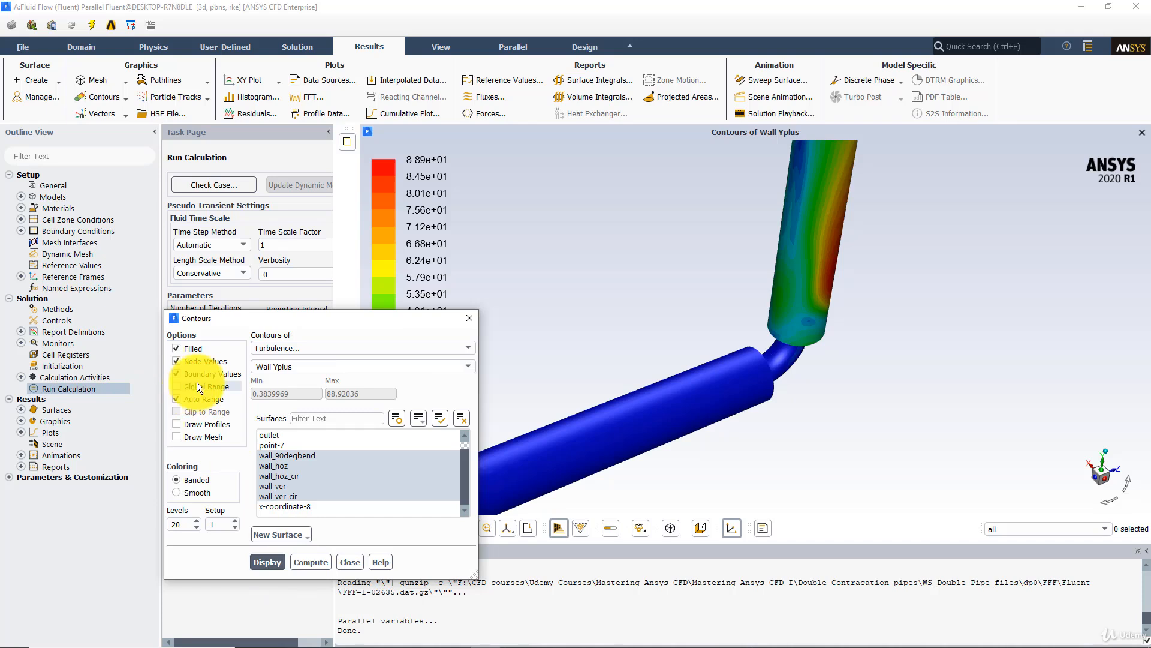
Probe the Wall Yplus range on the horizontal pipe's wall near the bend
drag(730, 276, 758, 290)
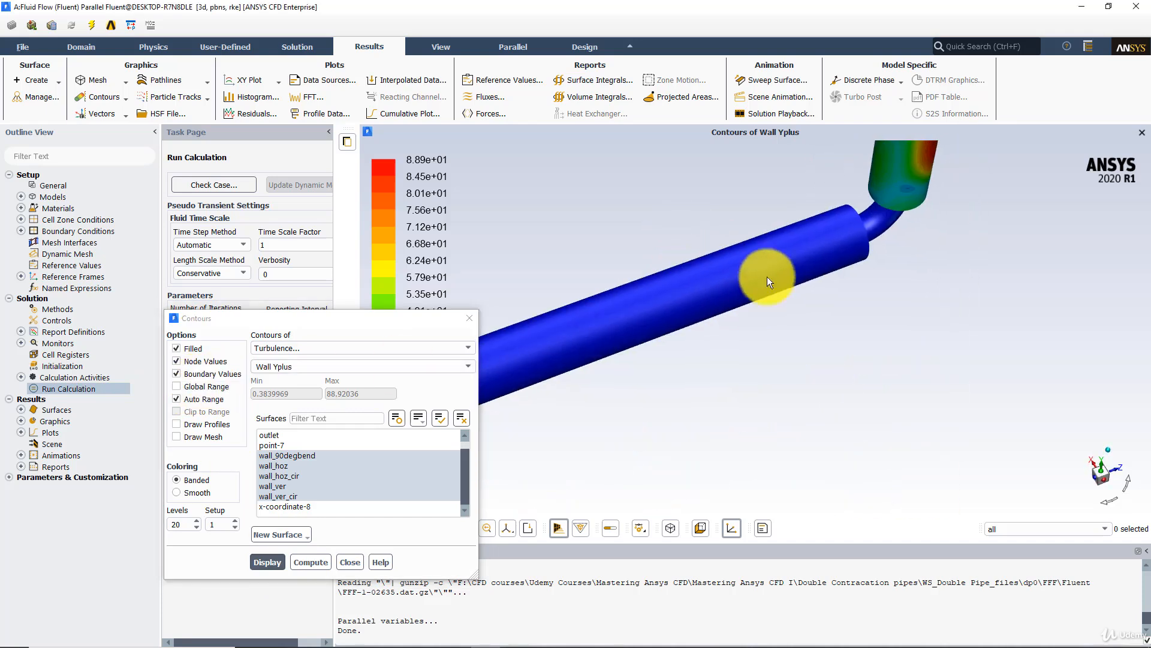
right_click(821, 239)
right_click(822, 239)
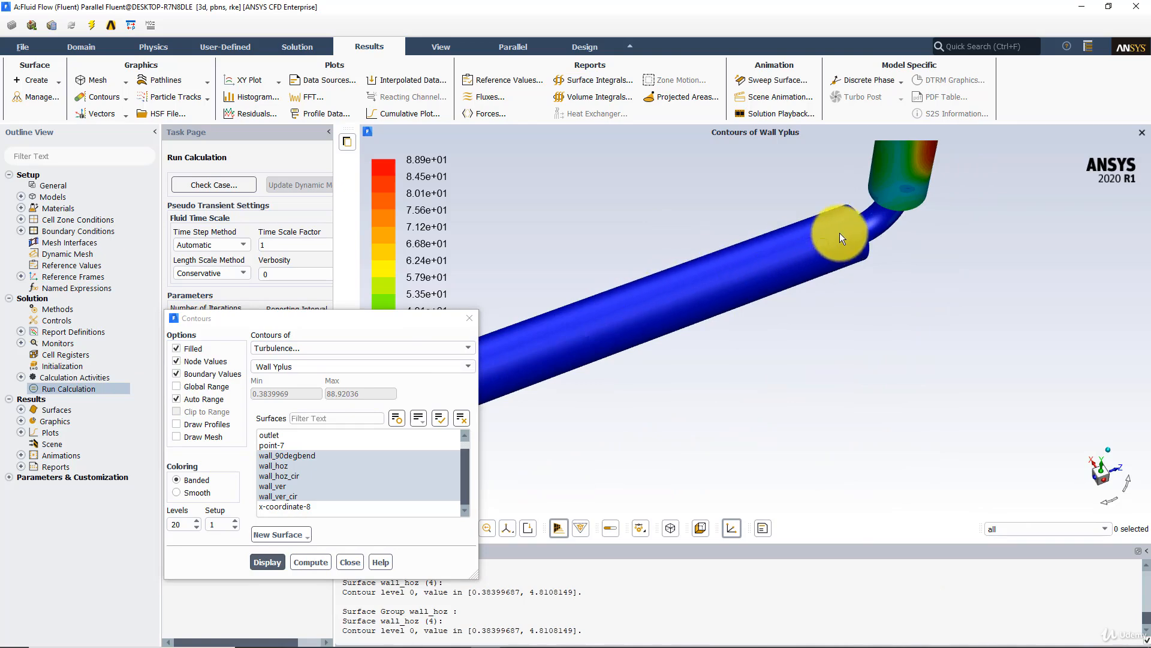
drag(413, 318, 286, 211)
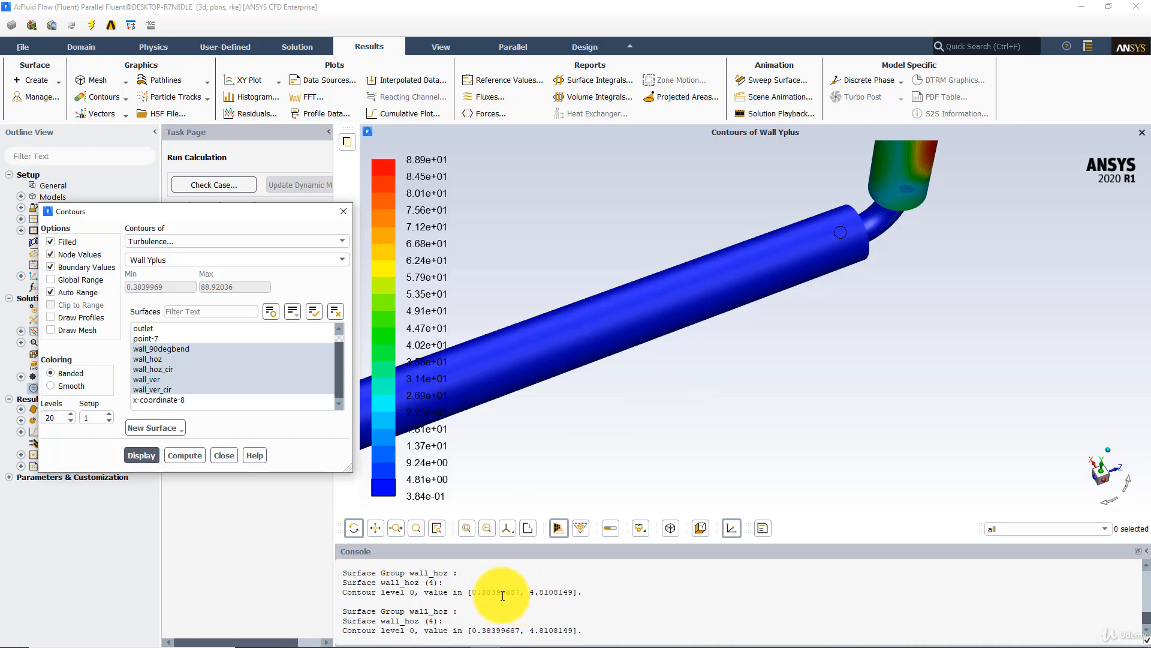
Probe the Wall Yplus range in the red zone of the vertical pipe just above the bend
drag(861, 192, 775, 325)
middle_drag(775, 326, 797, 337)
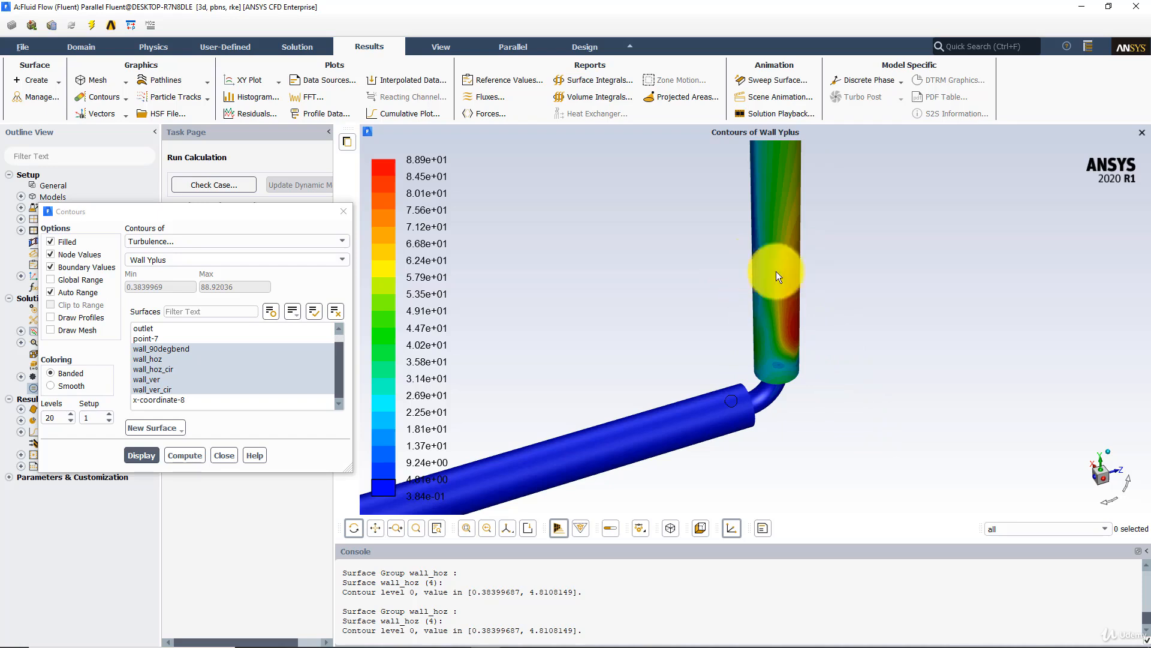
click(793, 322)
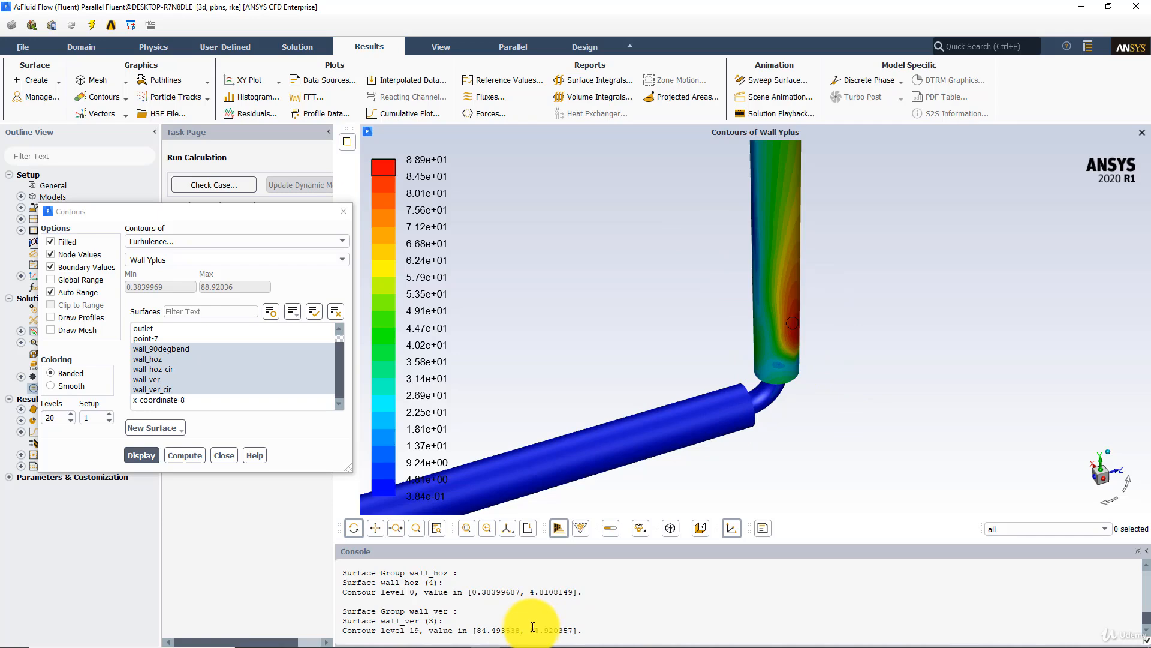
middle_drag(687, 229, 886, 410)
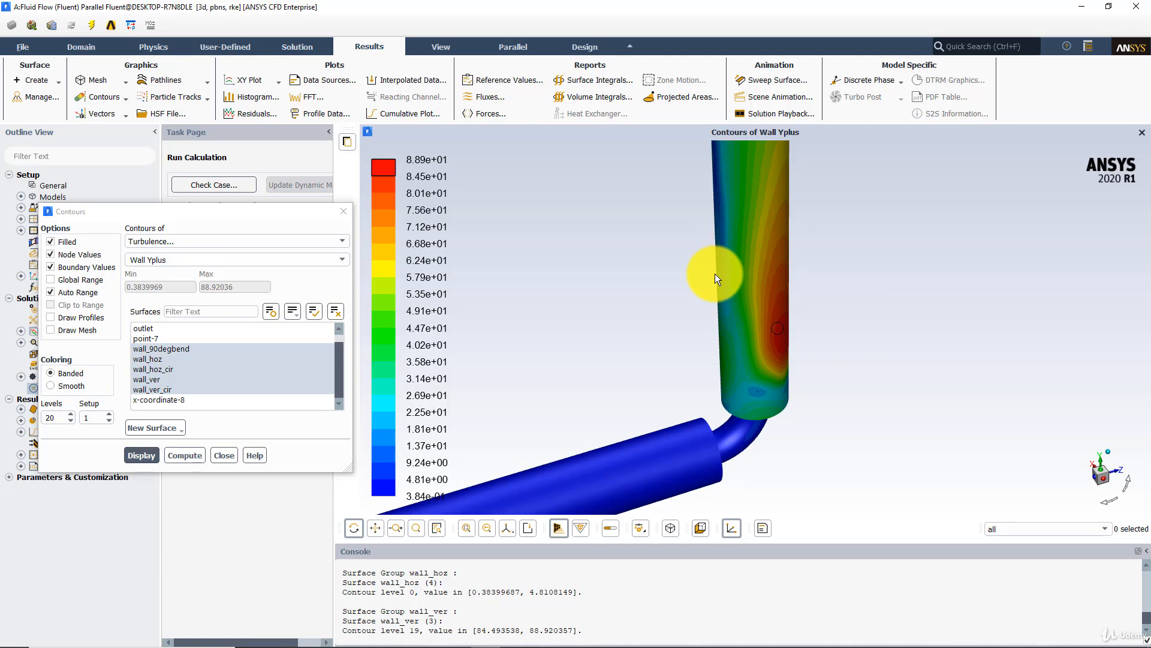
Enable Draw Mesh for the contours and display the mesh with edges and faces around the 90-degree bend
click(59, 330)
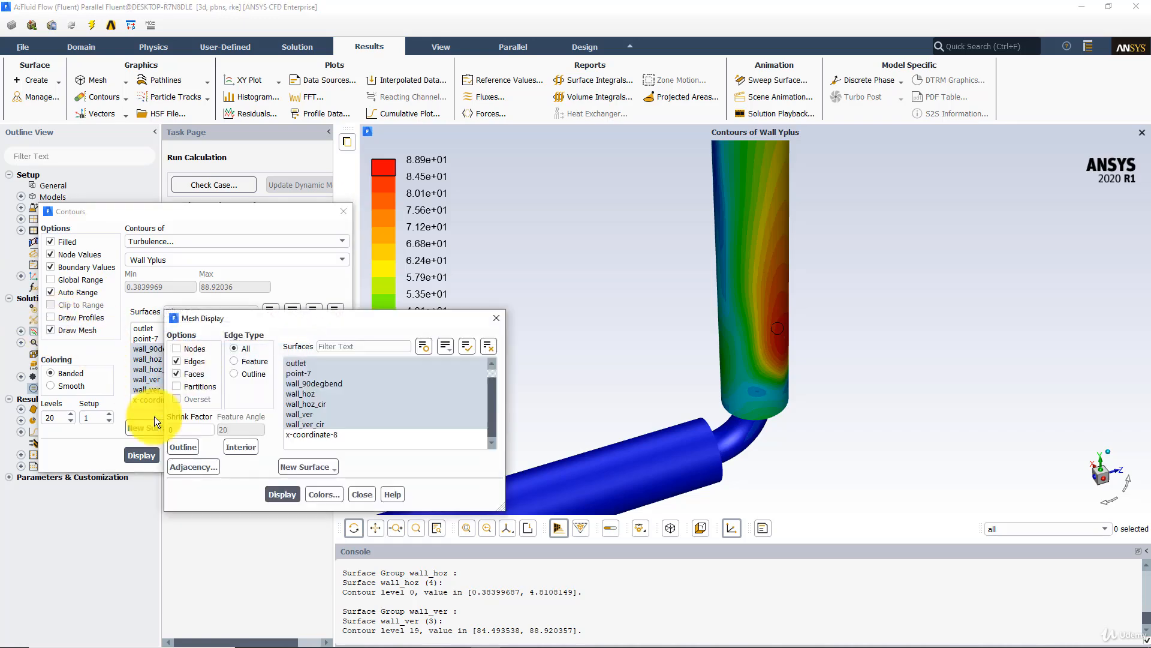
click(279, 493)
drag(729, 361, 691, 330)
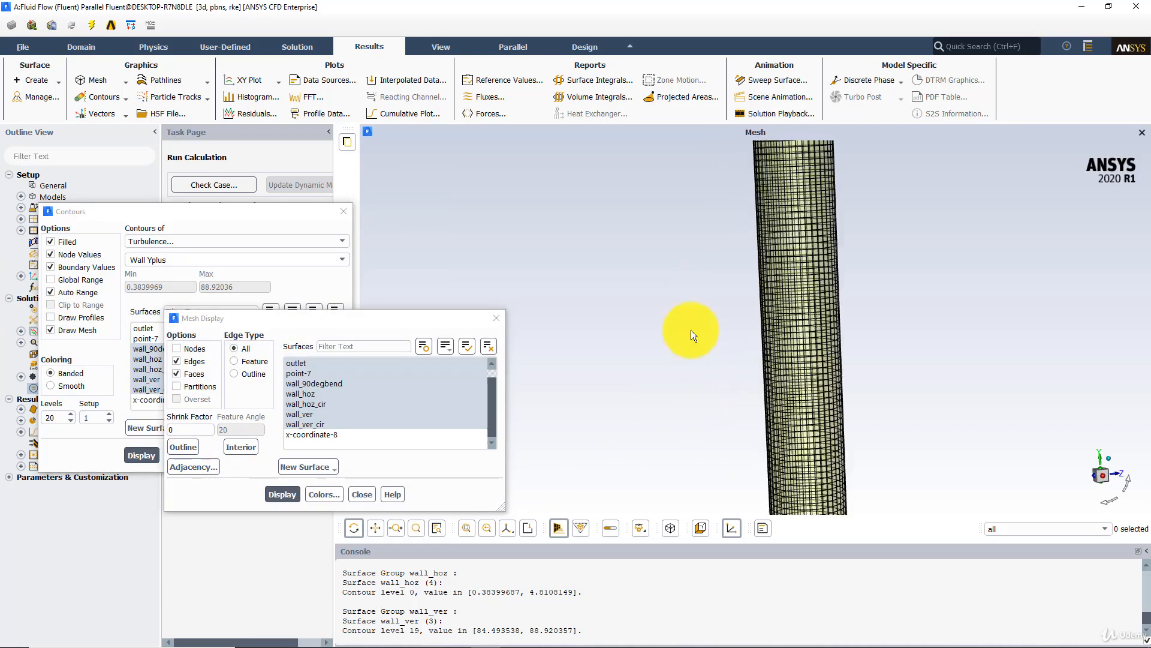
drag(750, 375, 794, 477)
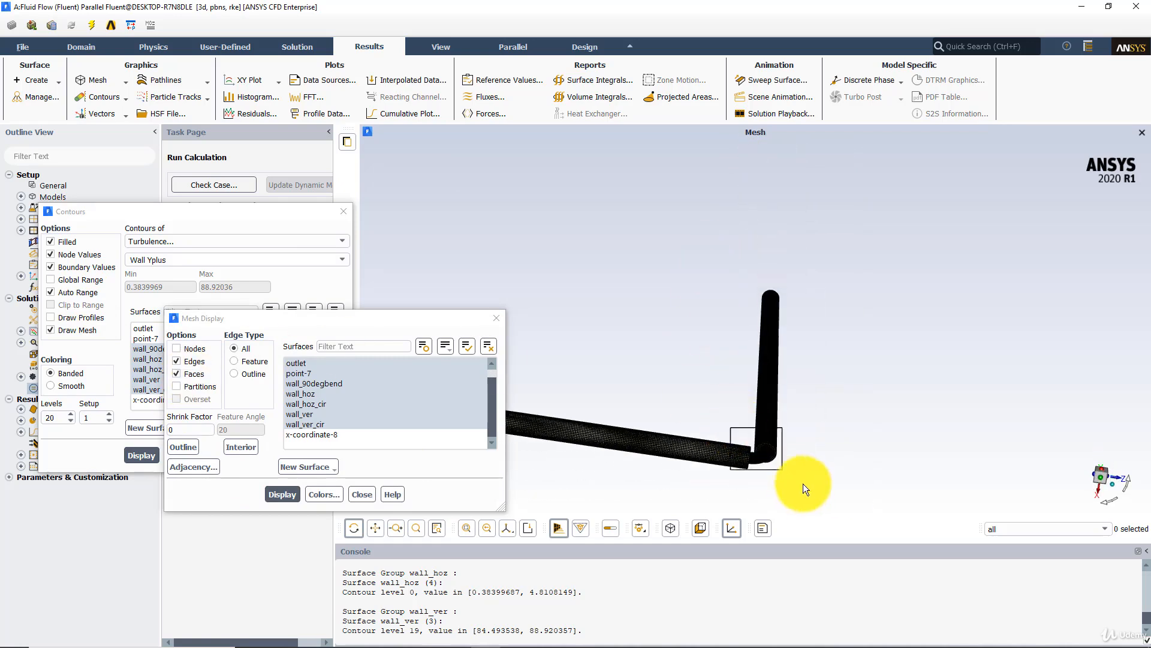
scroll(786, 465, up, 5)
scroll(681, 301, down, 4)
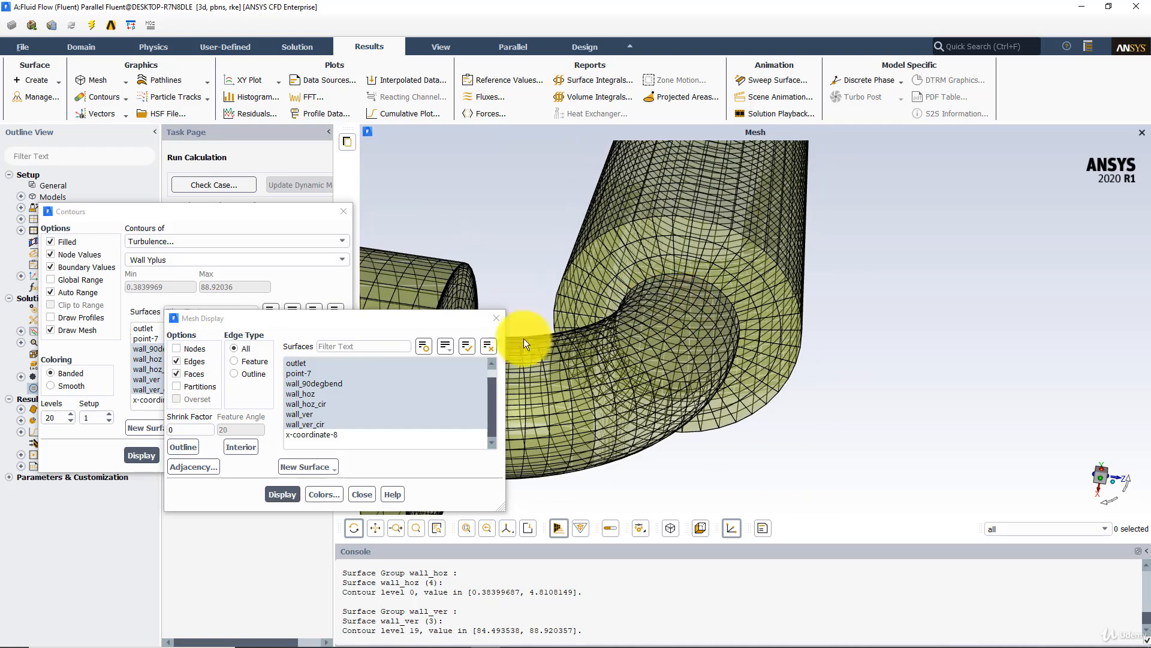
click(354, 321)
drag(353, 321, 256, 325)
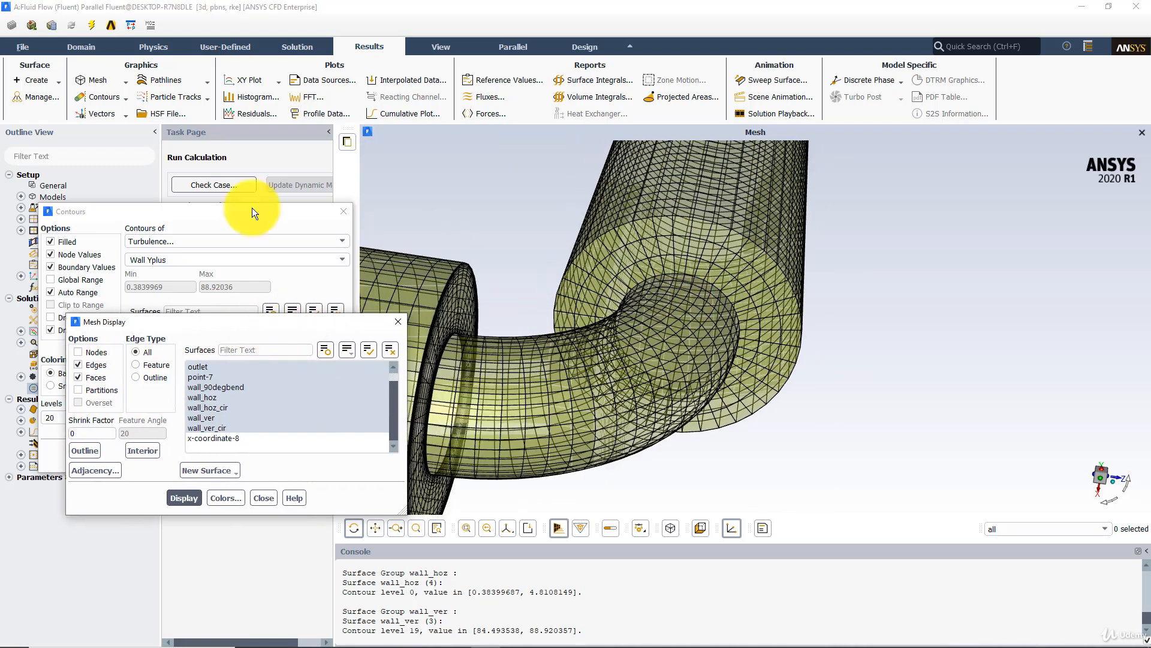
Select the wall surfaces in the scene composition and set their display transparency to 0
click(440, 43)
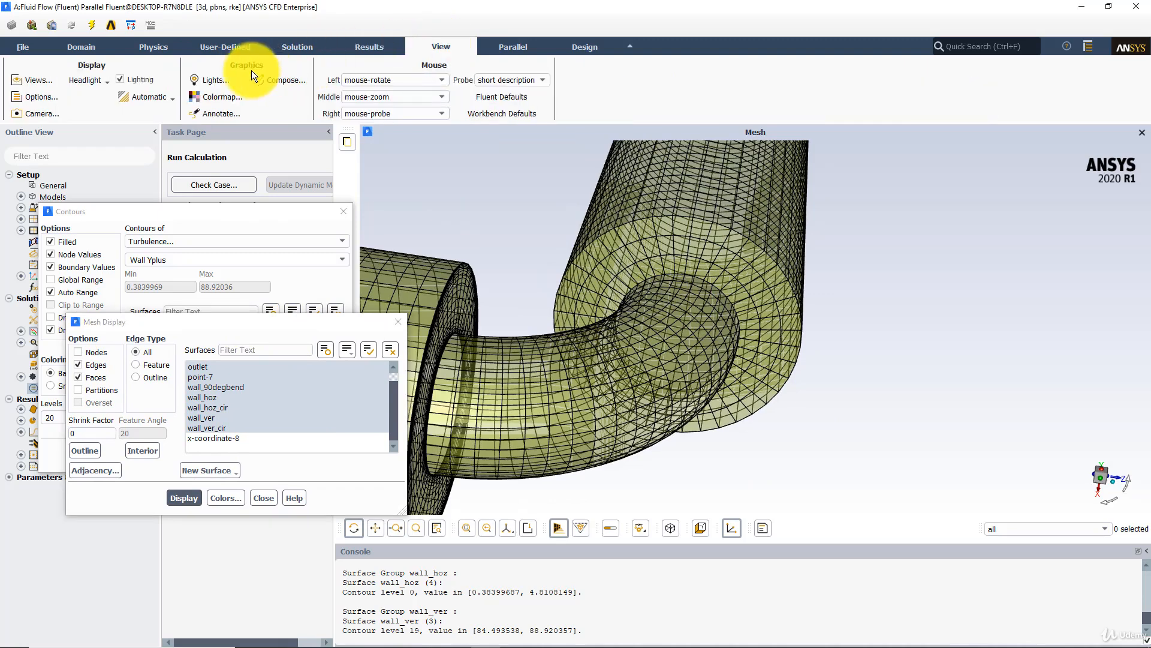
click(267, 80)
drag(214, 383, 204, 424)
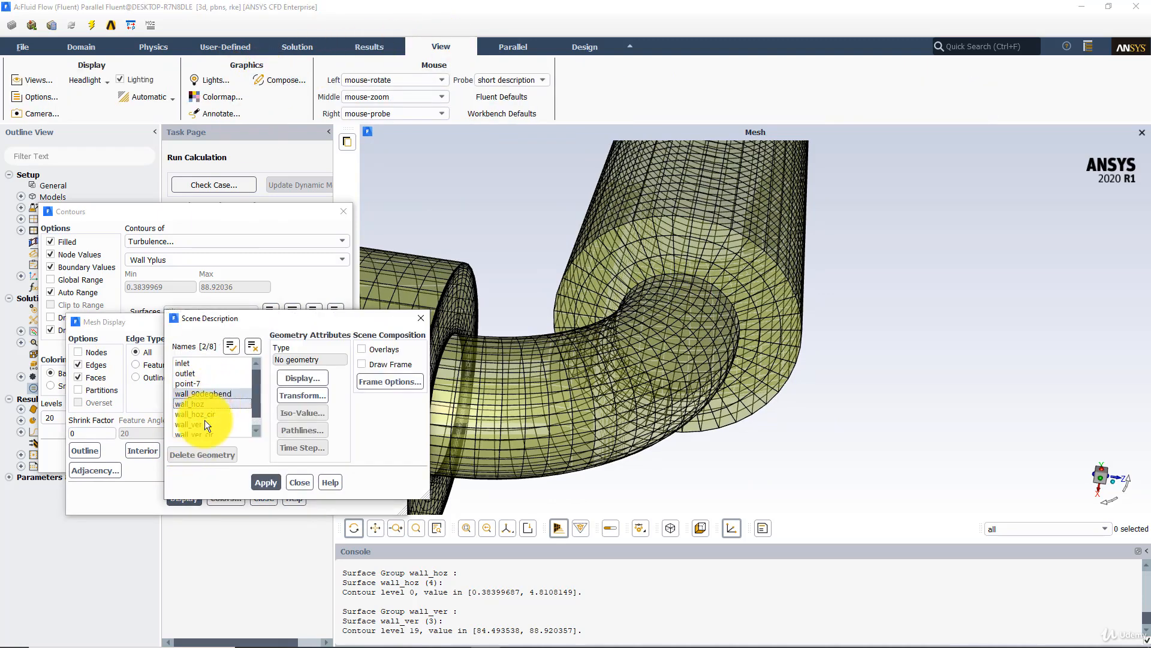
click(290, 377)
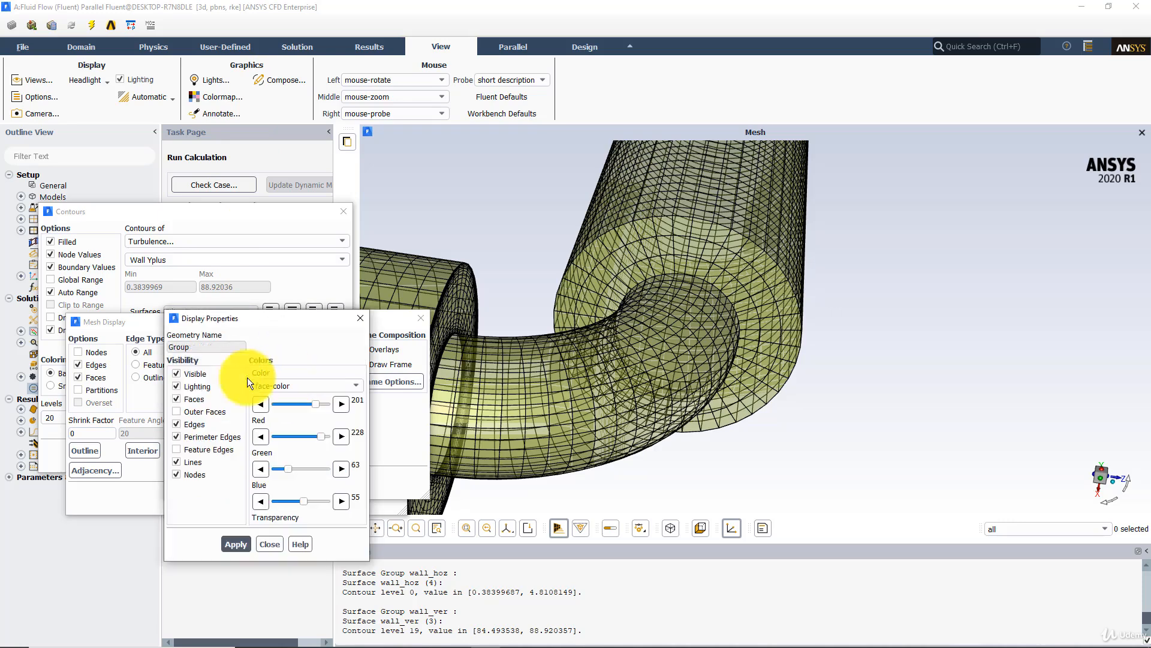
drag(303, 500, 276, 499)
Apply outer faces, edges and lines to the wall surfaces' display, with perimeter edges and nodes turned off
click(179, 473)
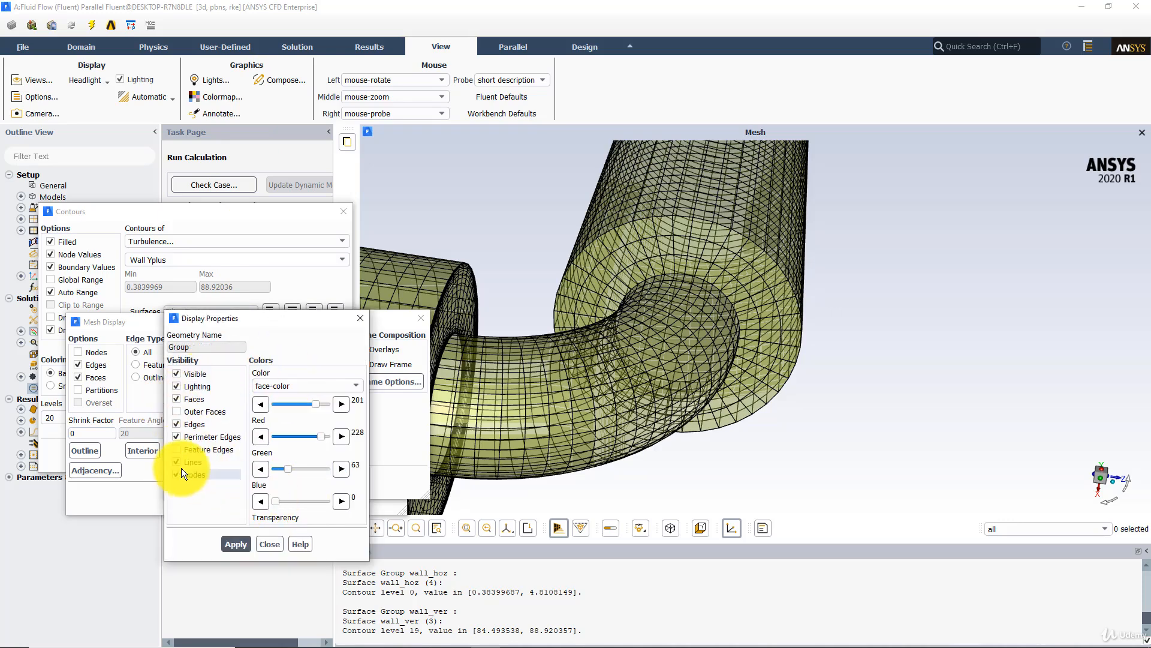
click(188, 425)
click(187, 436)
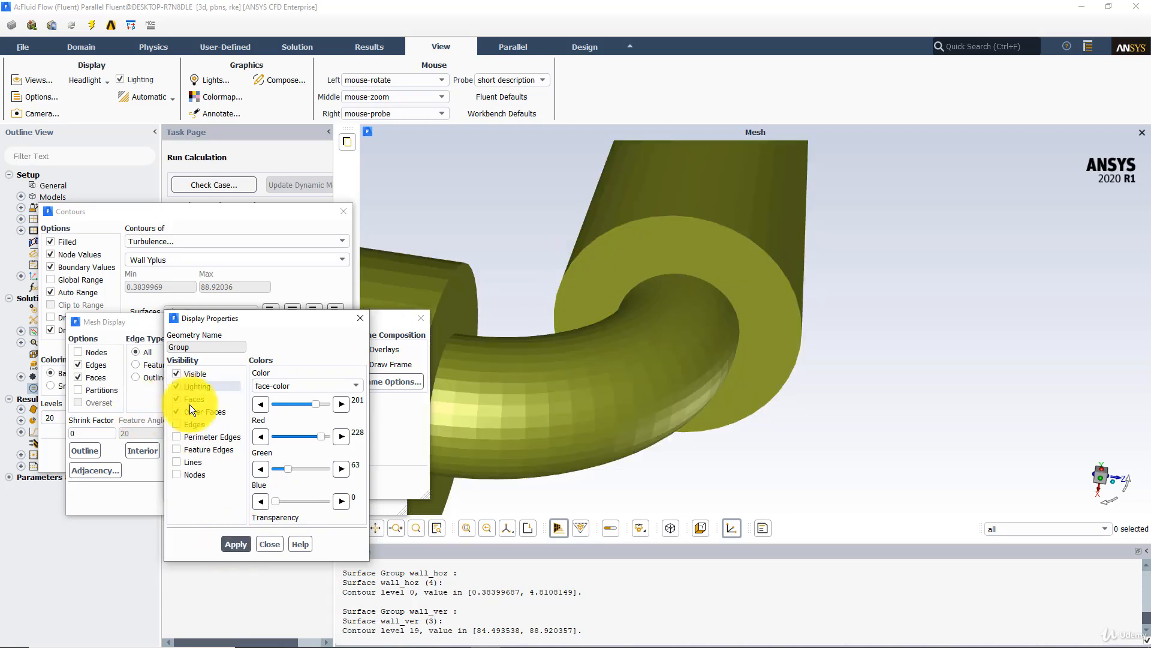
click(191, 460)
click(232, 543)
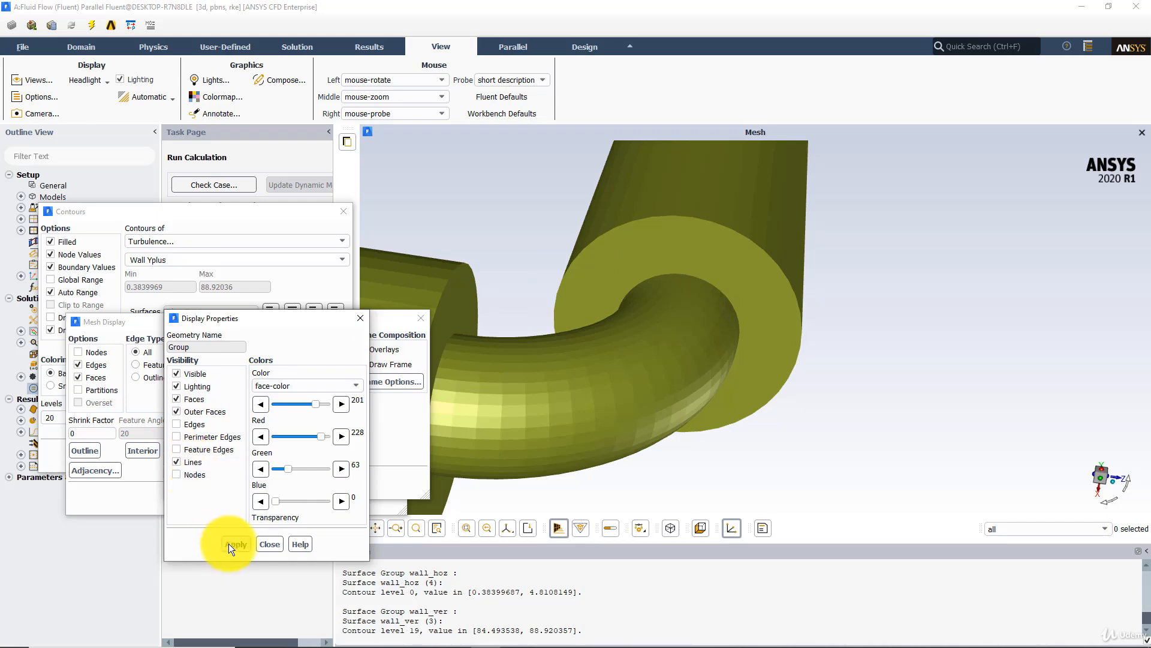
click(183, 424)
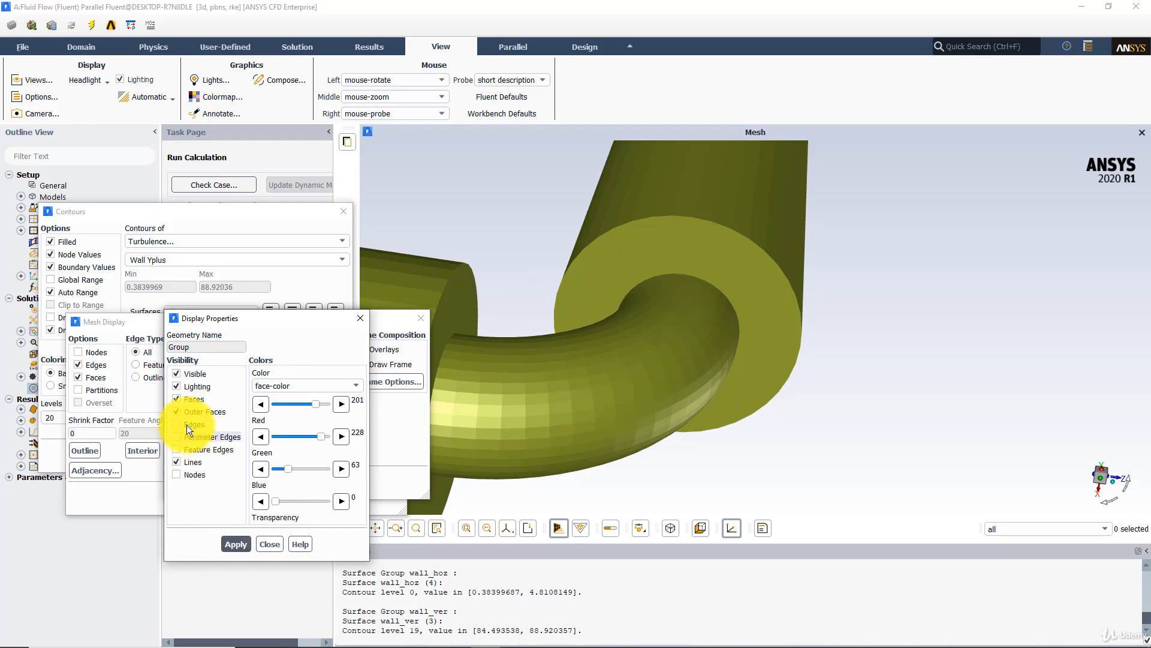
click(231, 544)
Examine the surface mesh at the bend, comparing the cells near the wall on the horizontal and vertical pipe ends
drag(659, 247, 613, 217)
middle_drag(613, 217, 610, 214)
drag(486, 325, 682, 361)
middle_drag(681, 361, 707, 378)
drag(793, 333, 830, 327)
middle_drag(788, 298, 829, 329)
middle_drag(737, 303, 699, 243)
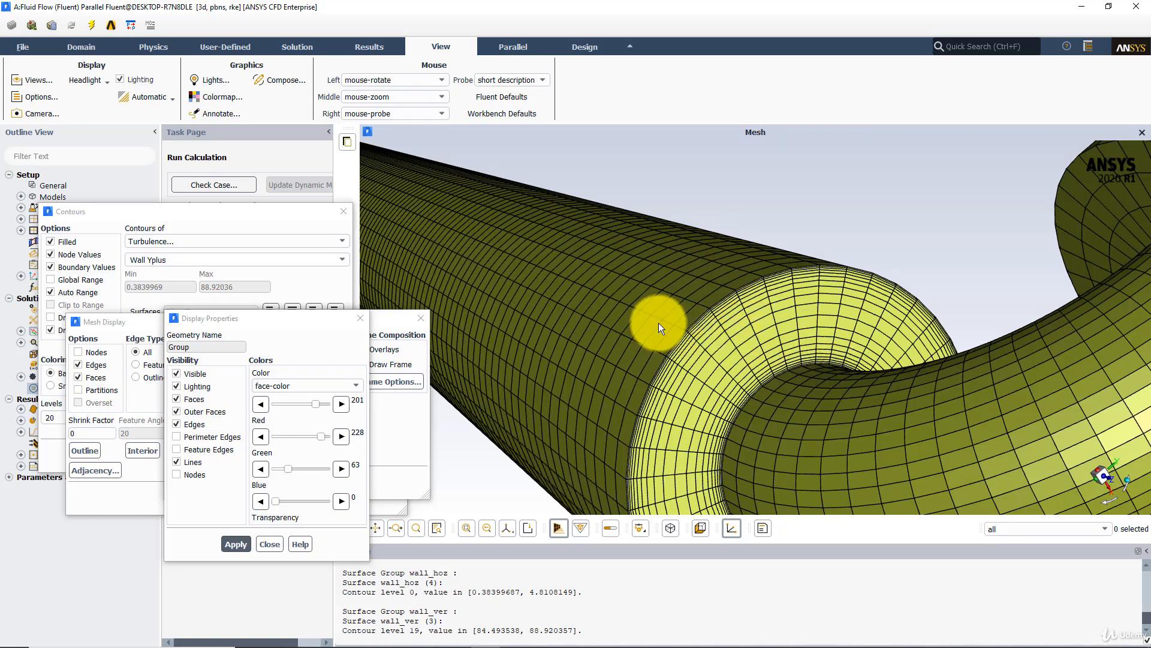
mouse_move(774, 329)
middle_down()
mouse_move(819, 228)
mouse_move(827, 240)
middle_up()
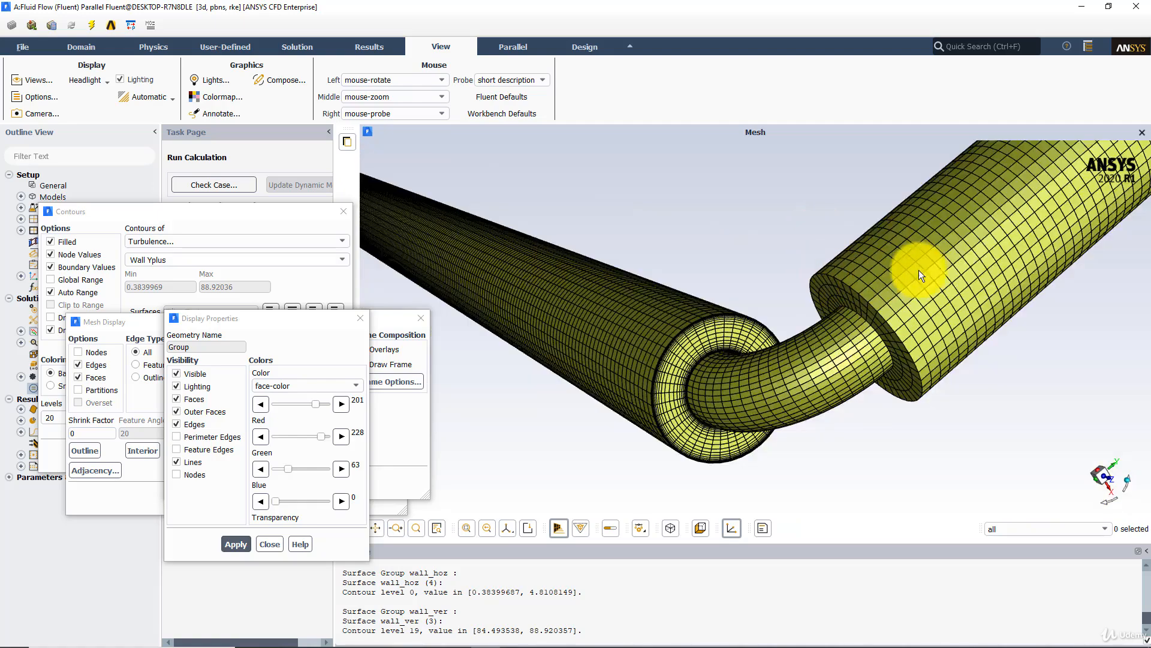
drag(893, 275, 987, 250)
middle_drag(797, 188, 980, 343)
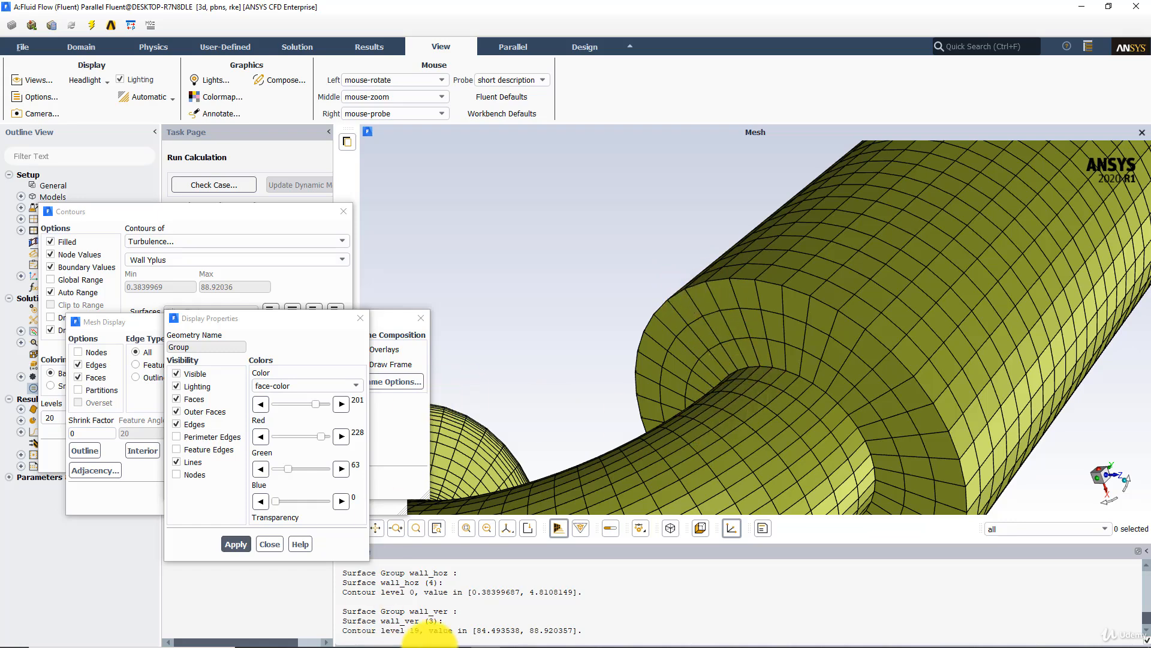
Switch to Workbench and open the Mesh cell of the Fluid Flow (Fluent) system
mouse_move(395, 641)
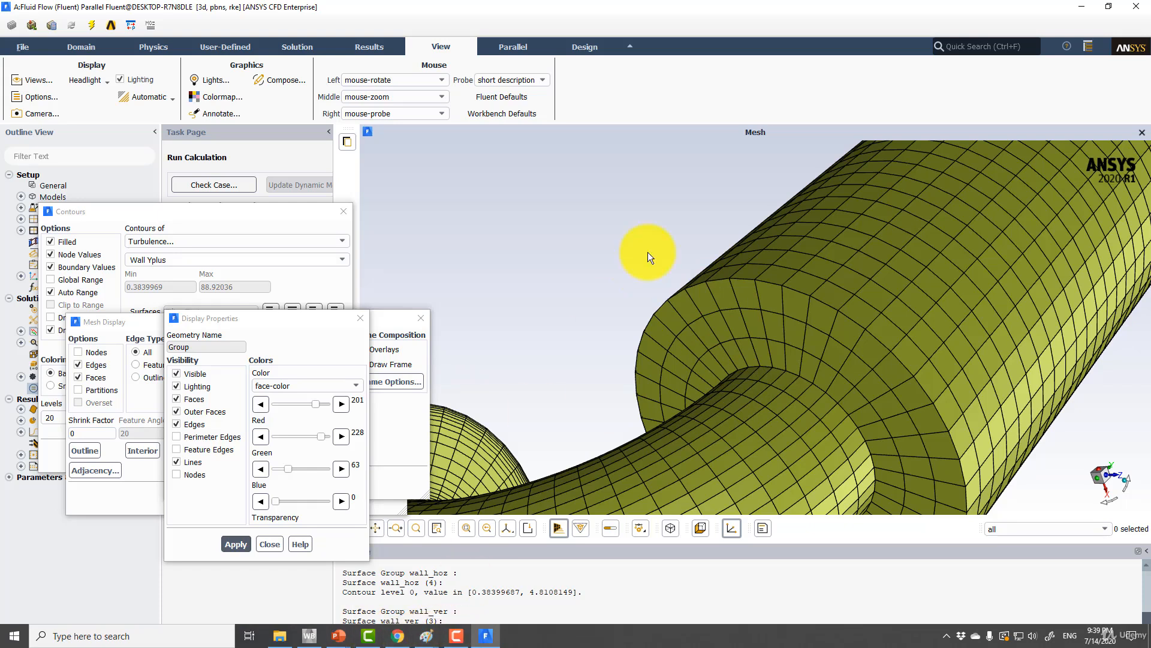
click(1107, 13)
click(589, 340)
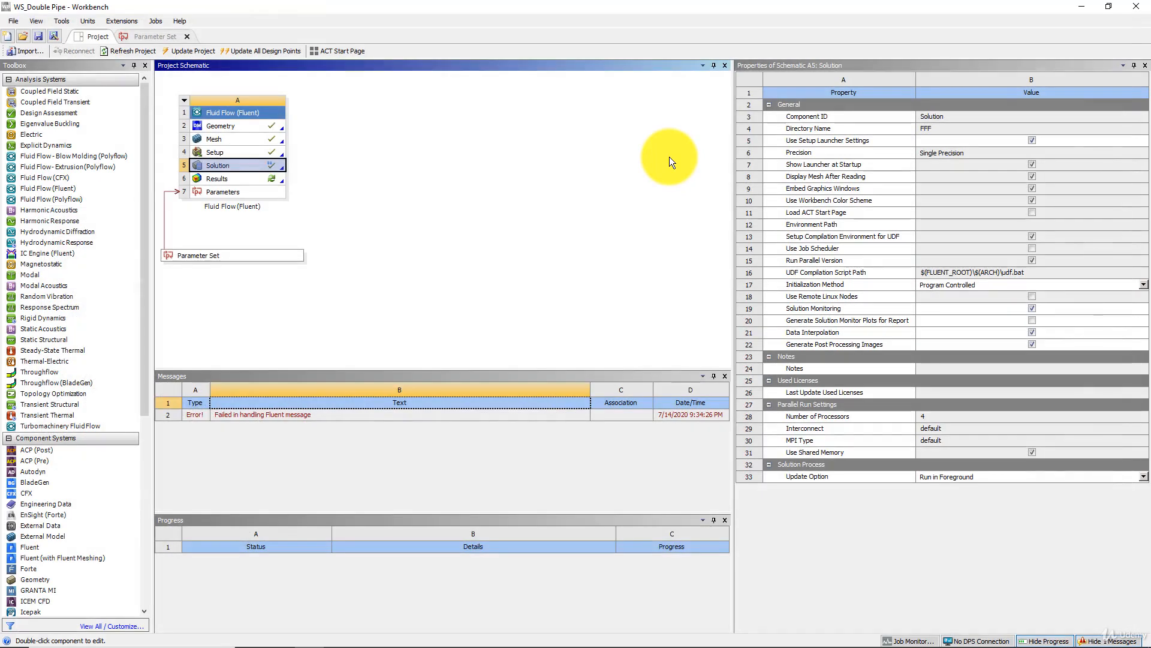
double_click(227, 139)
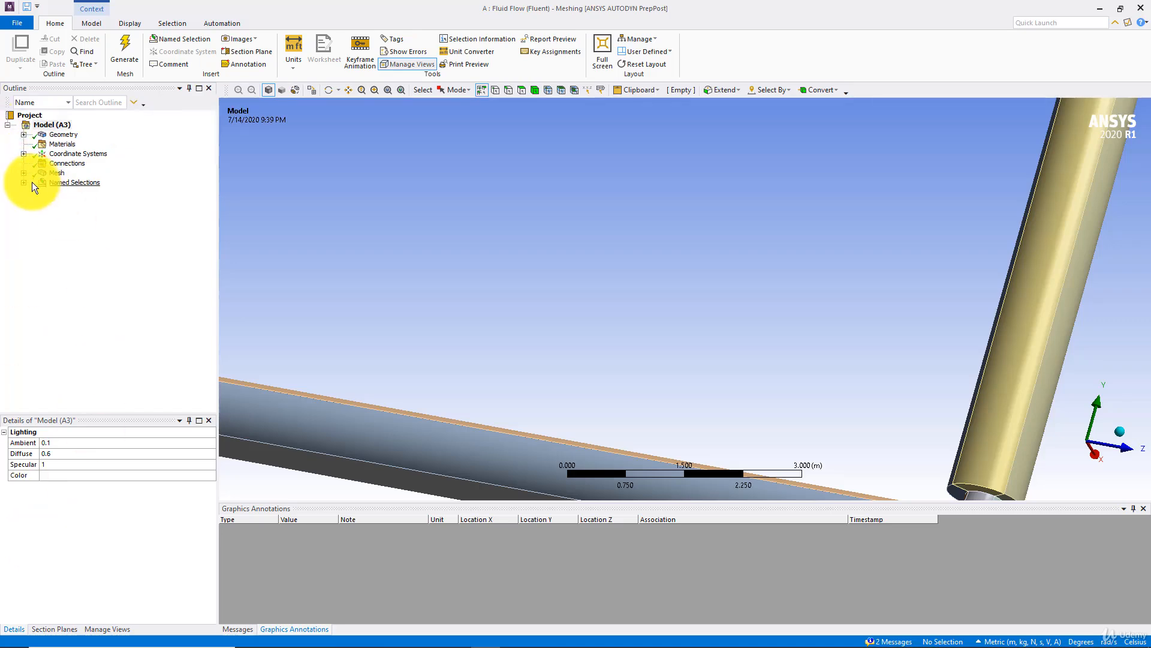
Show the mesh and activate Section Plane1 to cut through the pipes near the bend
click(57, 173)
scroll(521, 272, down, 3)
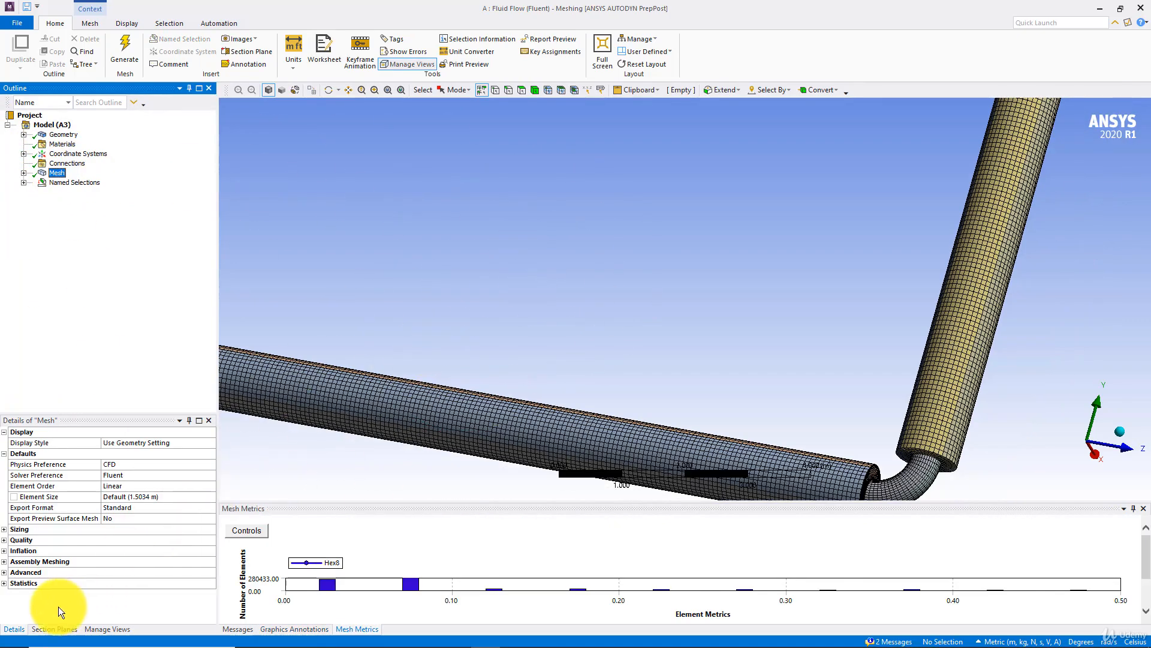
click(53, 629)
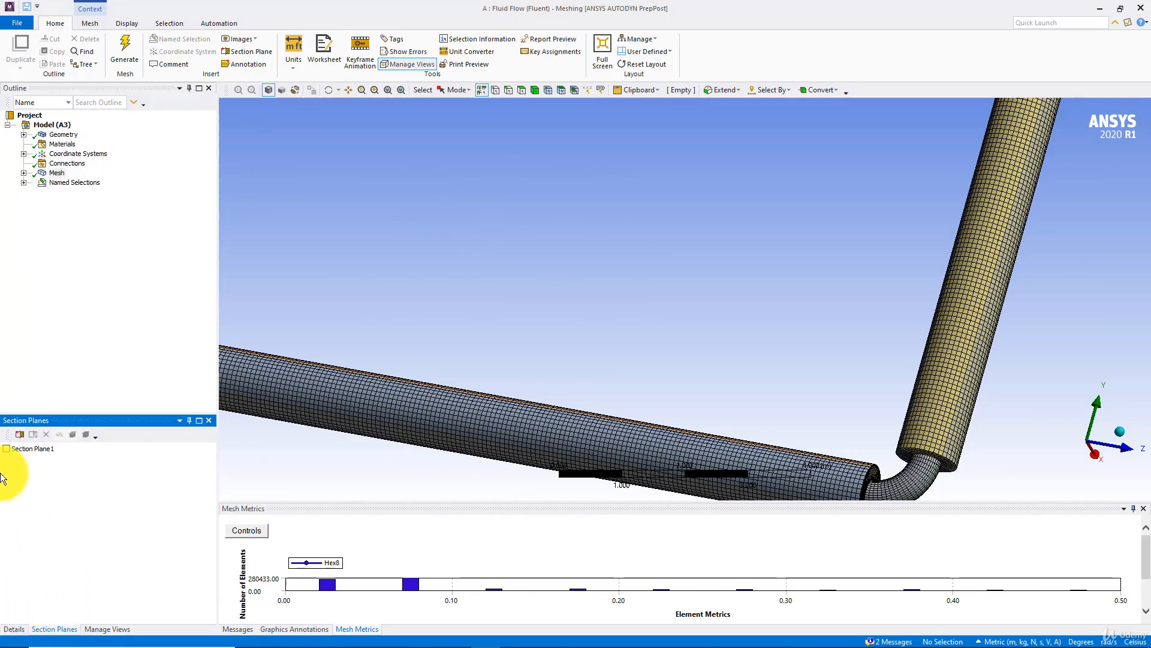
click(7, 449)
middle_drag(508, 300, 633, 358)
scroll(753, 360, up, 1)
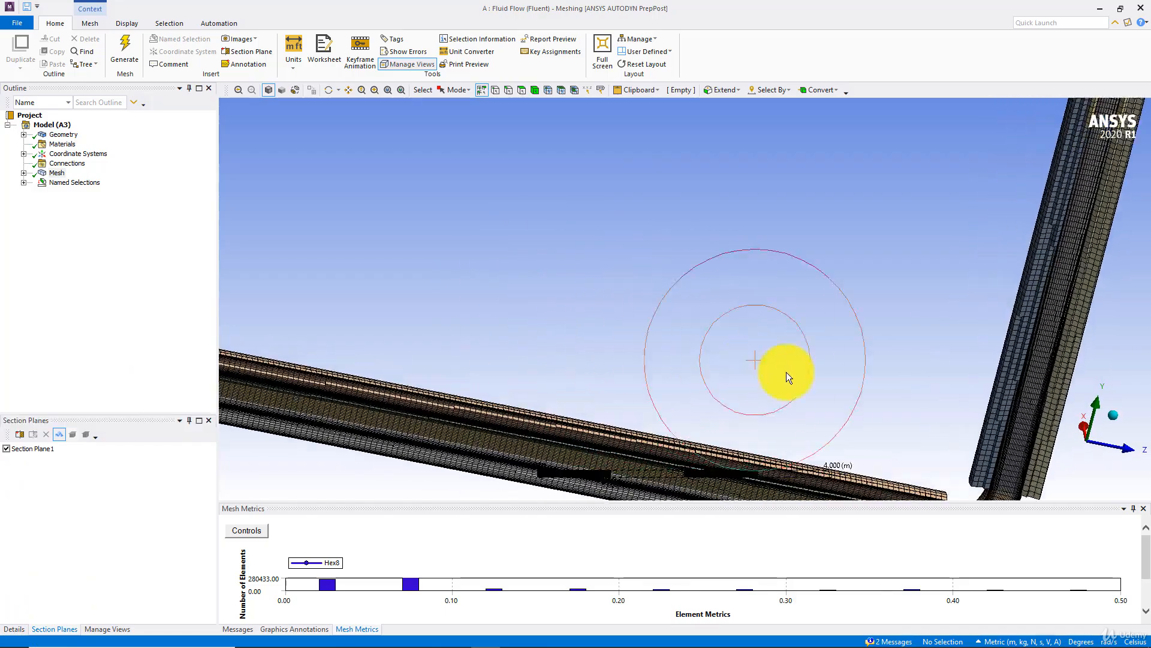
Examine the sectioned mesh at the bend, comparing the annulus cells on the horizontal and vertical pipe ends
ctrl+middle_drag(875, 392, 590, 194)
scroll(646, 286, up, 5)
middle_drag(644, 311, 617, 252)
scroll(575, 258, up, 4)
ctrl+middle_drag(527, 239, 495, 276)
scroll(635, 352, up, 4)
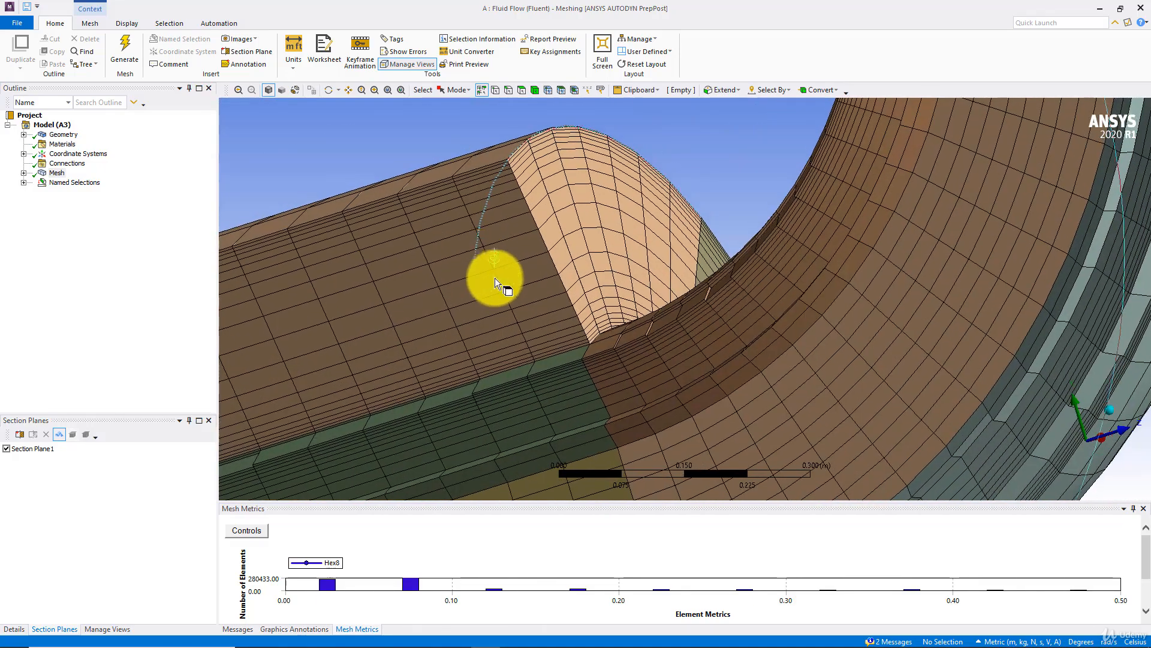
ctrl+middle_drag(899, 123, 552, 372)
mouse_move(601, 264)
shift+middle_down()
mouse_move(607, 191)
mouse_move(637, 236)
mouse_move(689, 206)
mouse_move(674, 198)
mouse_move(692, 254)
mouse_move(607, 269)
mouse_move(931, 271)
mouse_move(812, 254)
mouse_move(586, 267)
shift+middle_up()
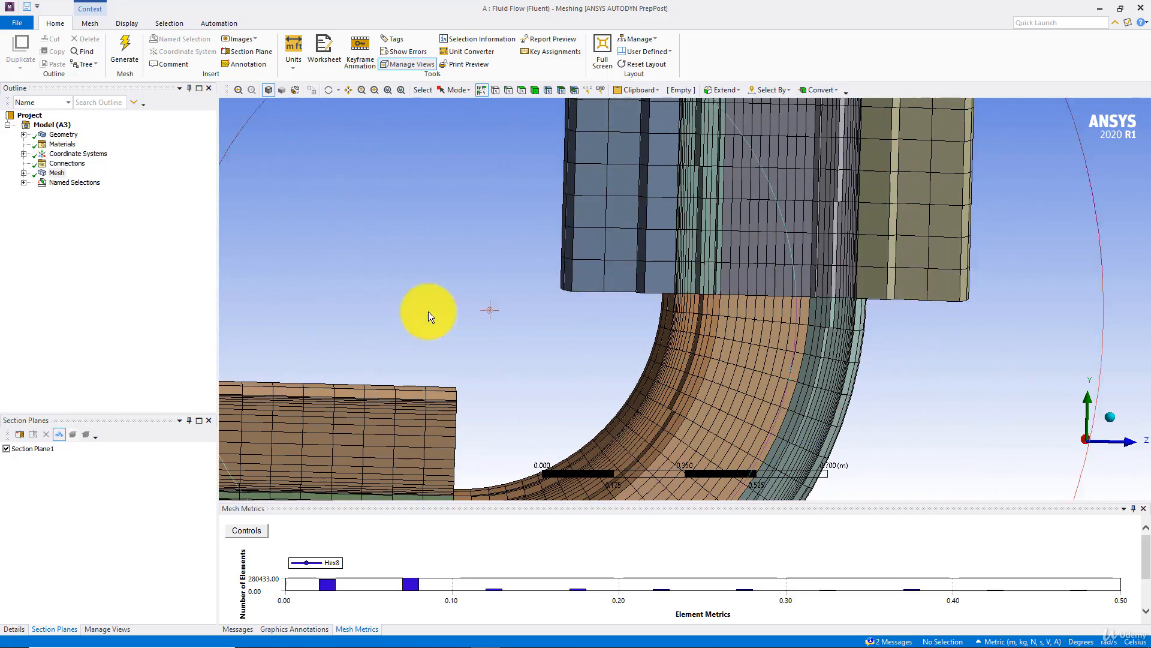
Deactivate Section Plane1 to display the full uncut mesh around the bend
click(10, 449)
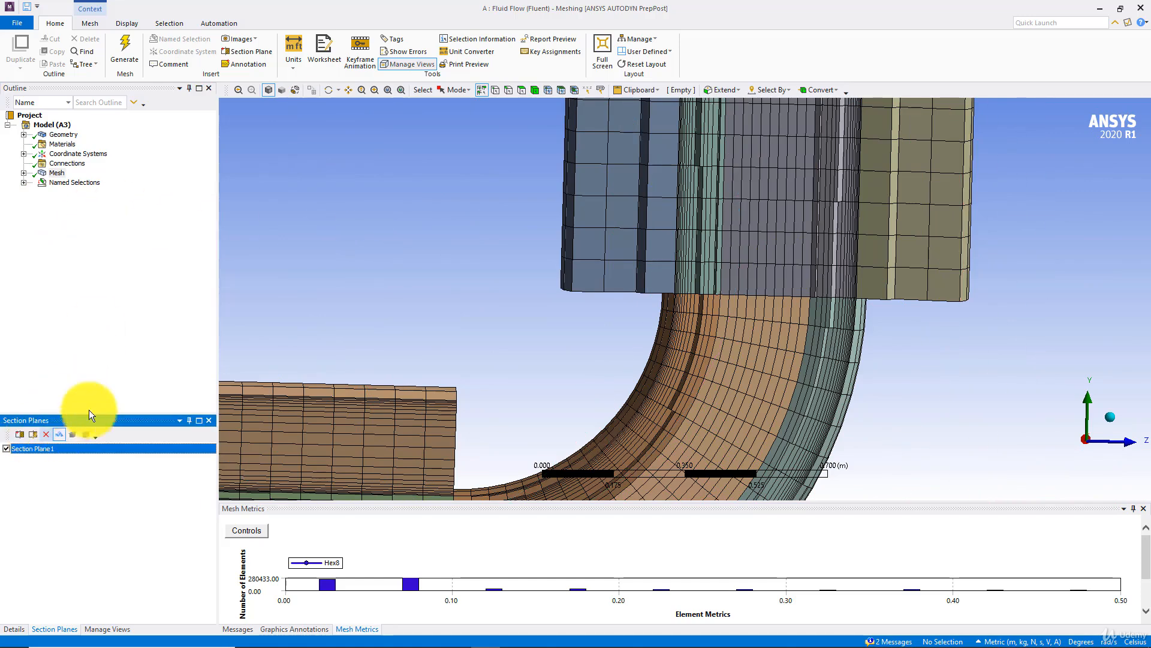
click(6, 448)
scroll(527, 301, down, 5)
middle_drag(513, 316, 568, 281)
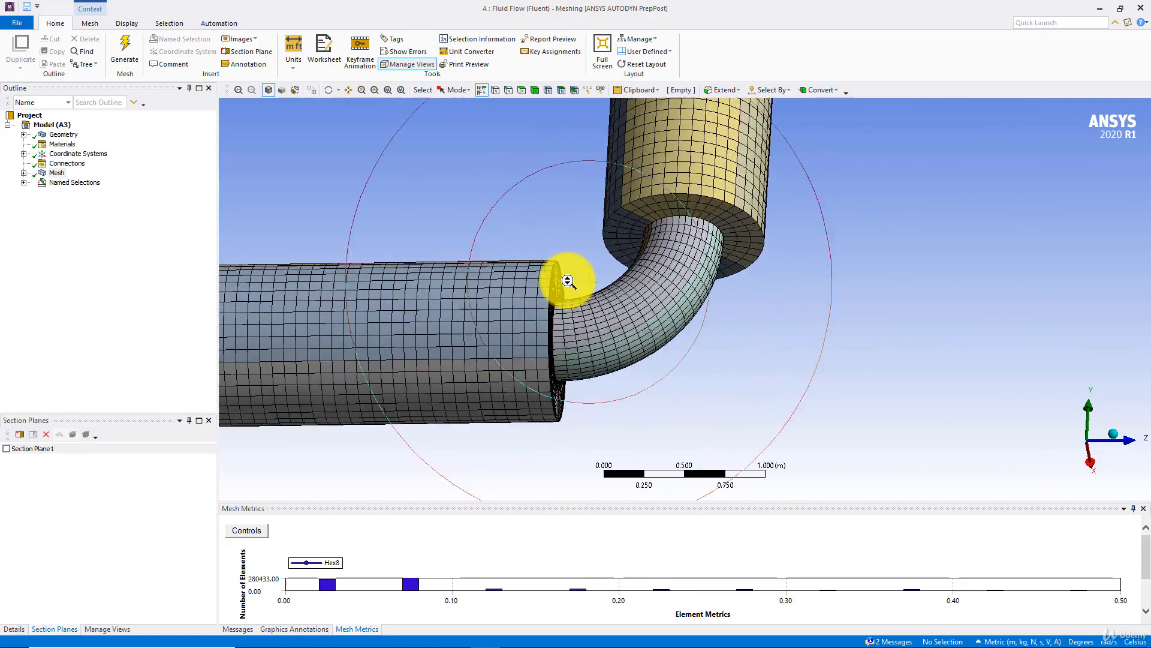
scroll(568, 282, up, 2)
Review which edges Edge Sizing 3 and Edge Sizing 2 cover on the free end of the horizontal pipe
click(63, 133)
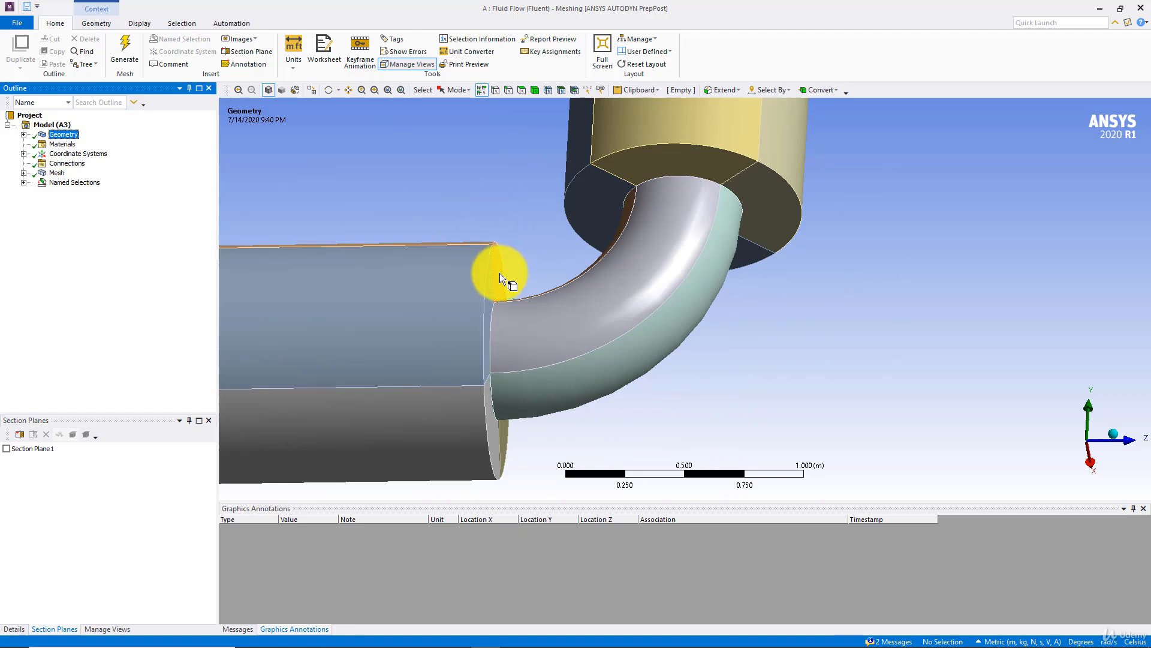
click(38, 173)
click(24, 172)
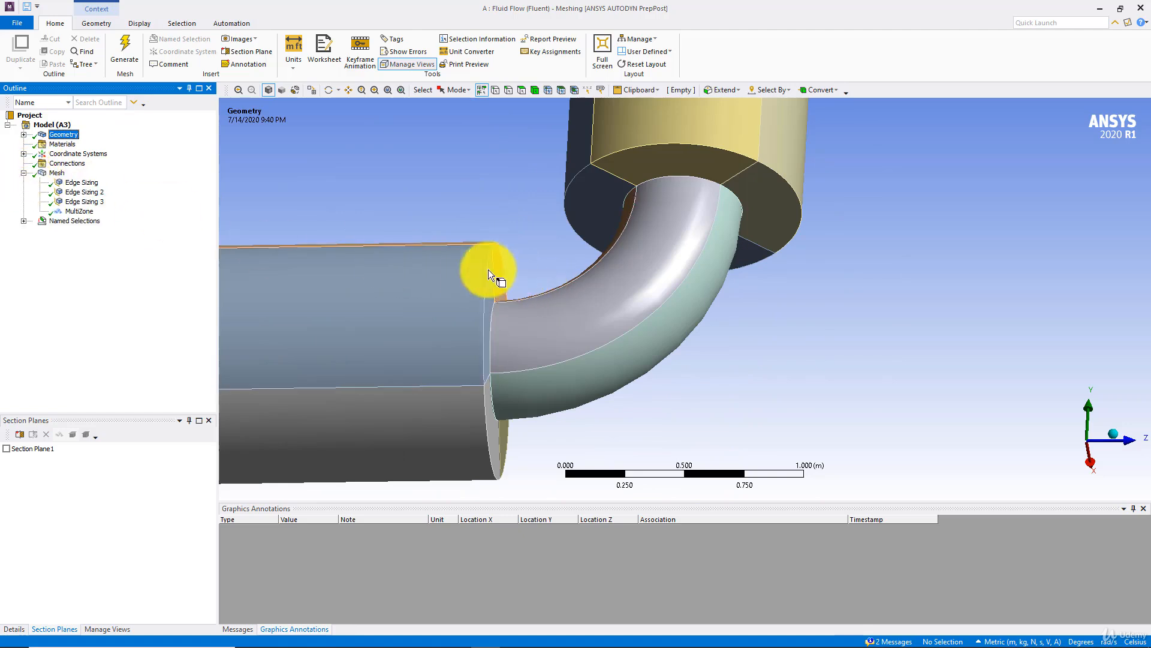
click(84, 201)
scroll(668, 290, down, 5)
middle_drag(552, 316, 506, 288)
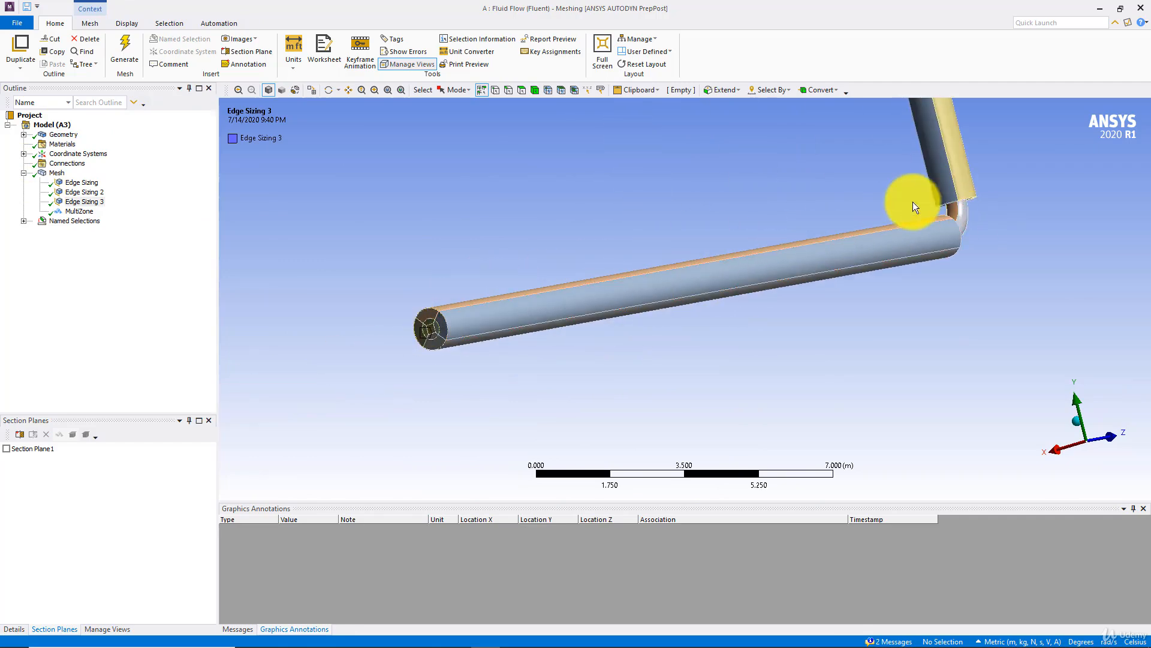
ctrl+middle_drag(911, 203, 707, 310)
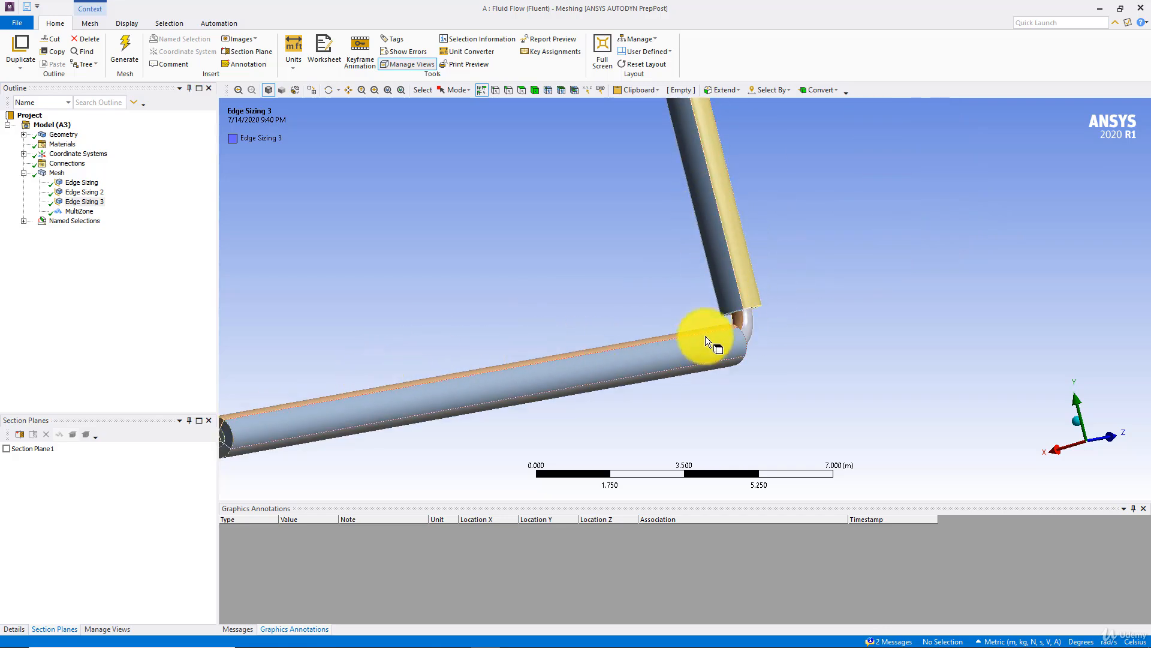
ctrl+middle_drag(715, 274, 801, 232)
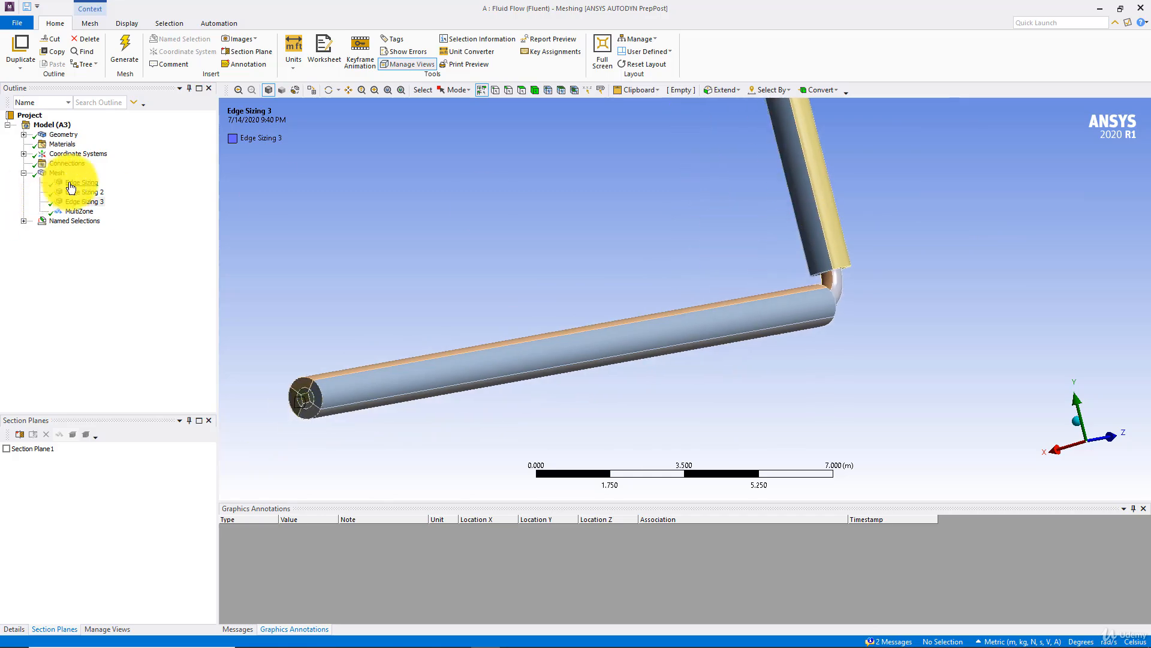
click(85, 201)
middle_drag(283, 242, 340, 269)
scroll(336, 276, up, 5)
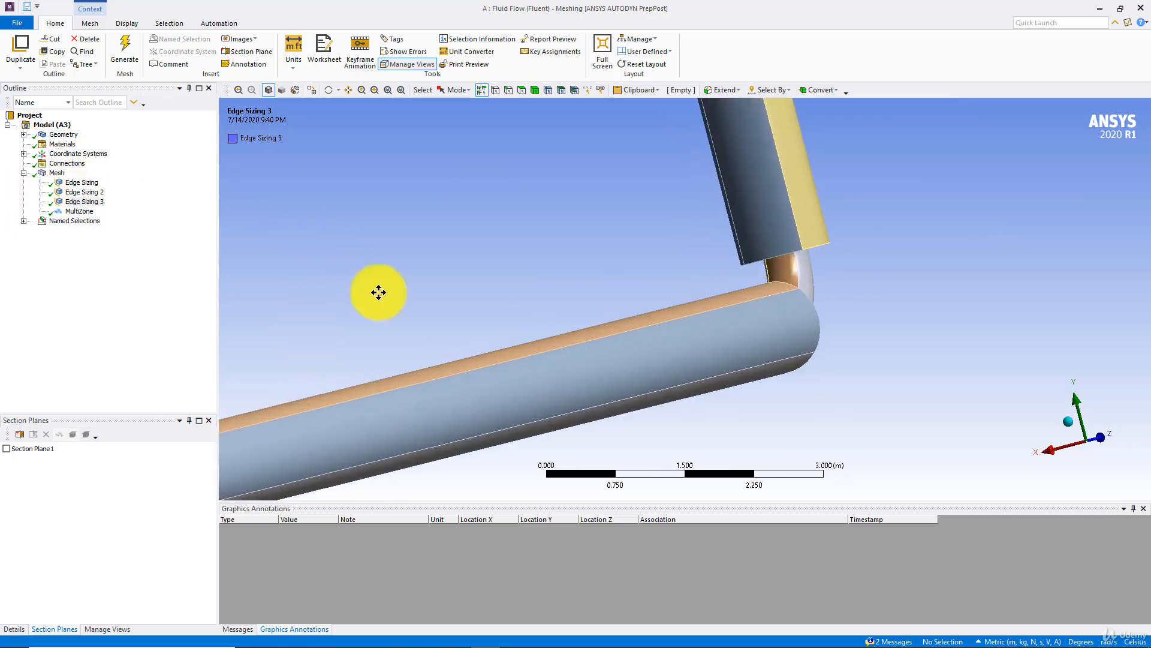
ctrl+middle_drag(299, 339, 827, 114)
scroll(559, 247, up, 5)
ctrl+middle_drag(435, 238, 642, 261)
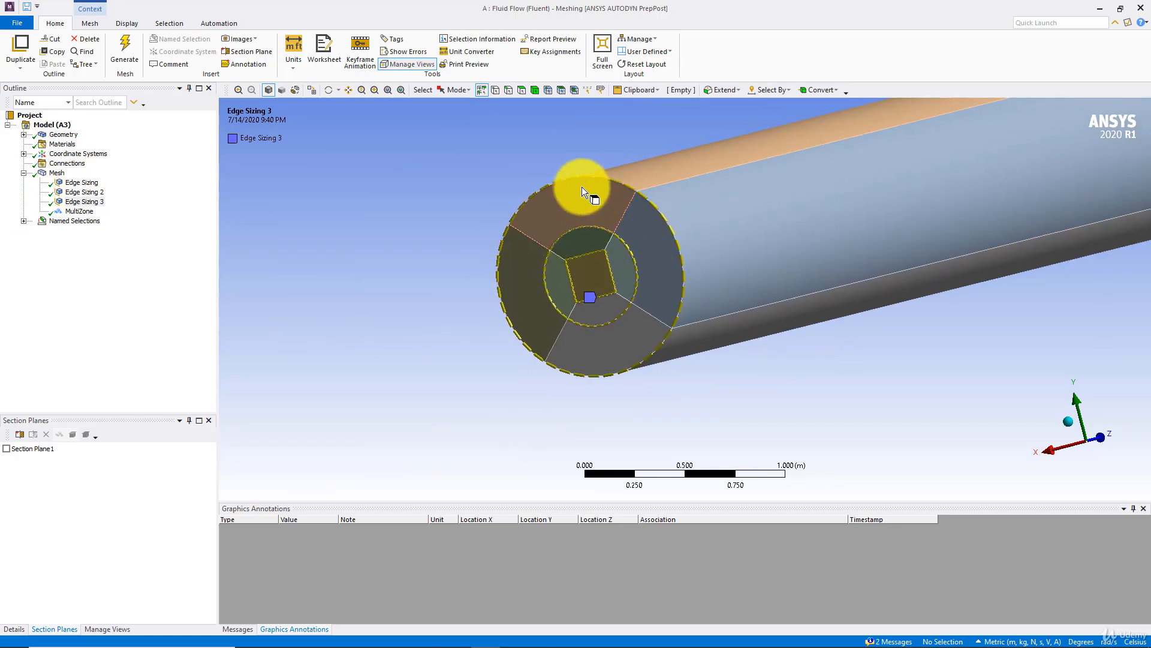
click(84, 193)
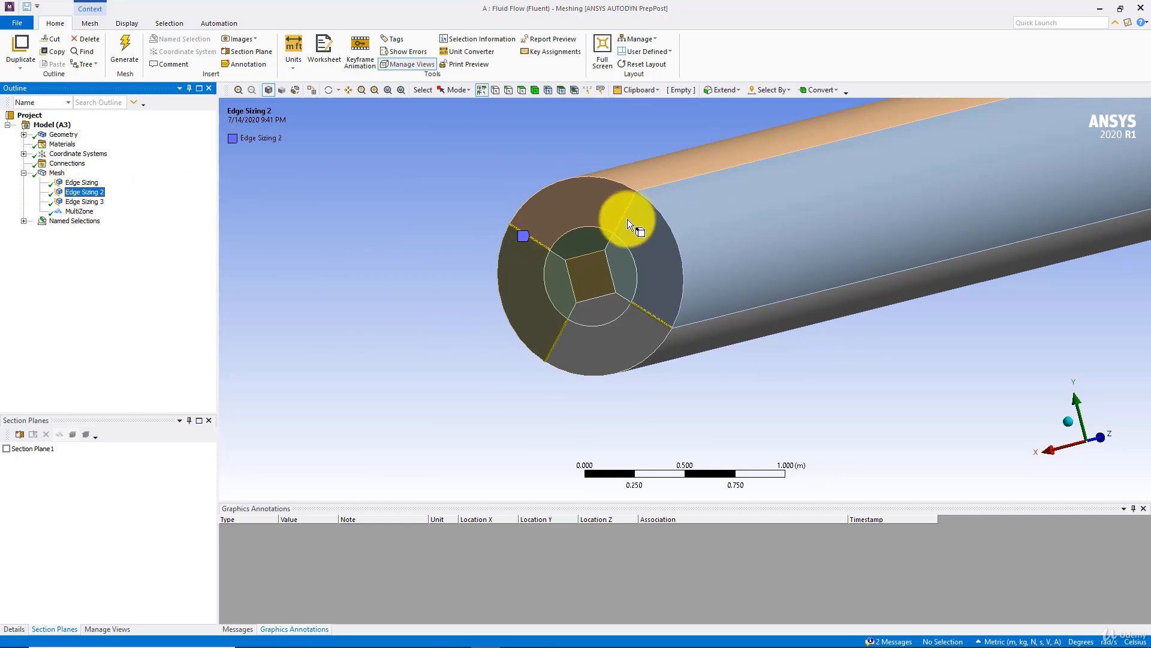
Insert a mesh sizing scoped to the four radial edges of the annulus on the vertical pipe's end at the bend
ctrl+middle_drag(1073, 176, 722, 312)
ctrl+middle_drag(1010, 223, 663, 357)
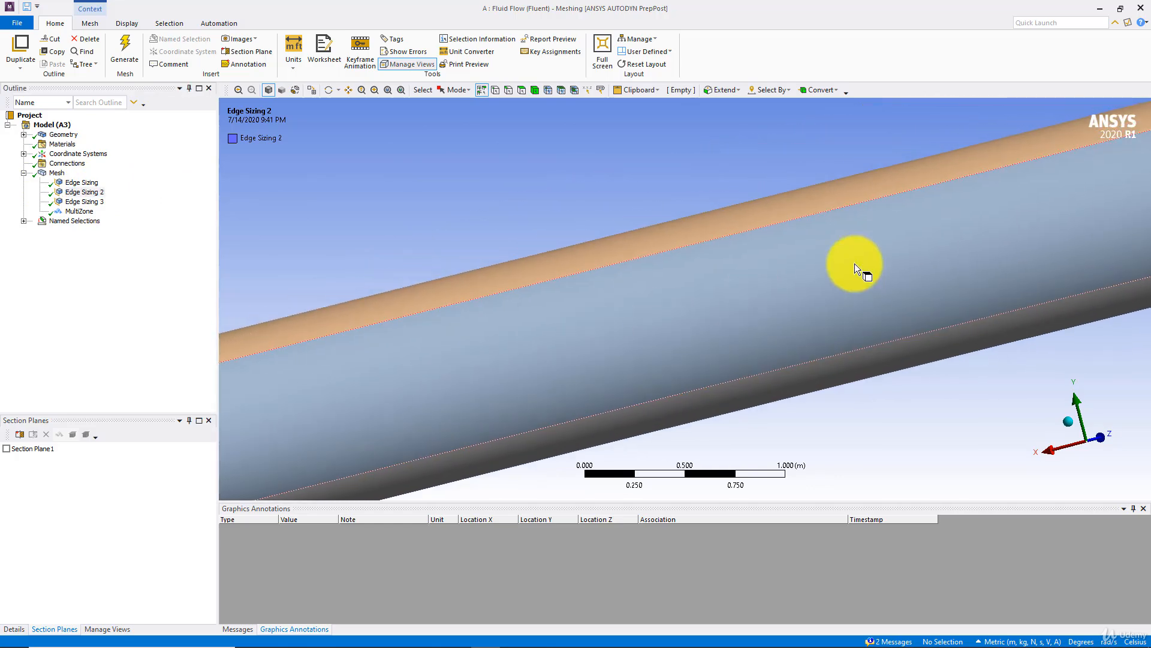
ctrl+middle_drag(923, 249, 434, 332)
right_click(60, 173)
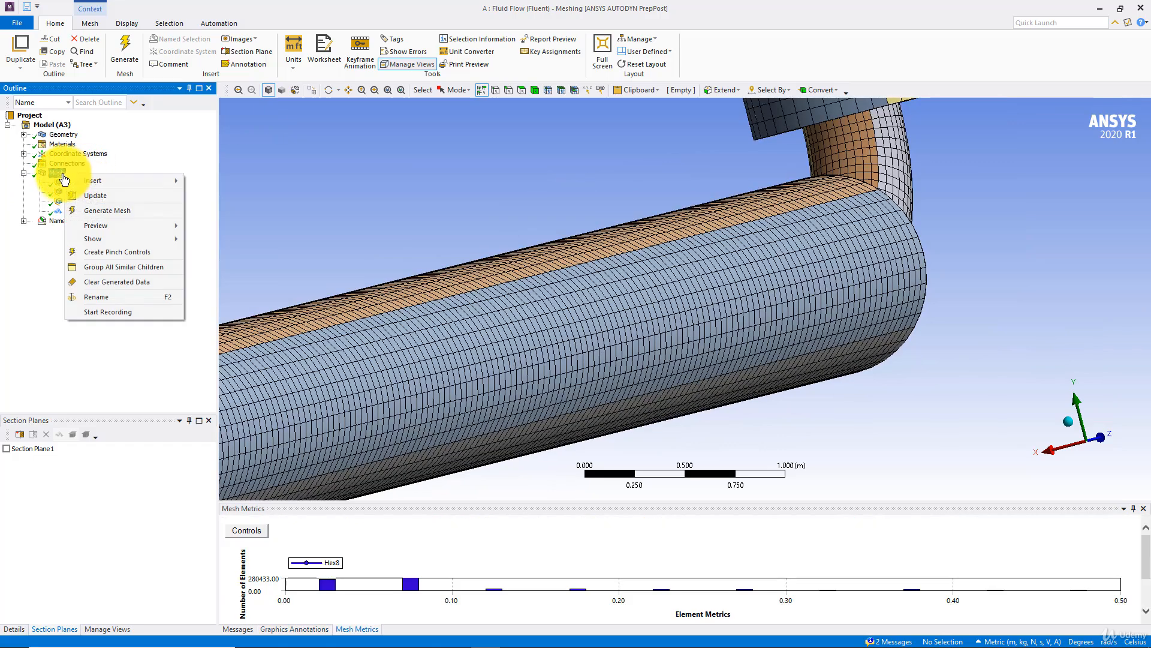
mouse_move(113, 181)
click(207, 195)
middle_drag(699, 232, 495, 253)
click(495, 253)
ctrl+click(450, 324)
ctrl+click(611, 385)
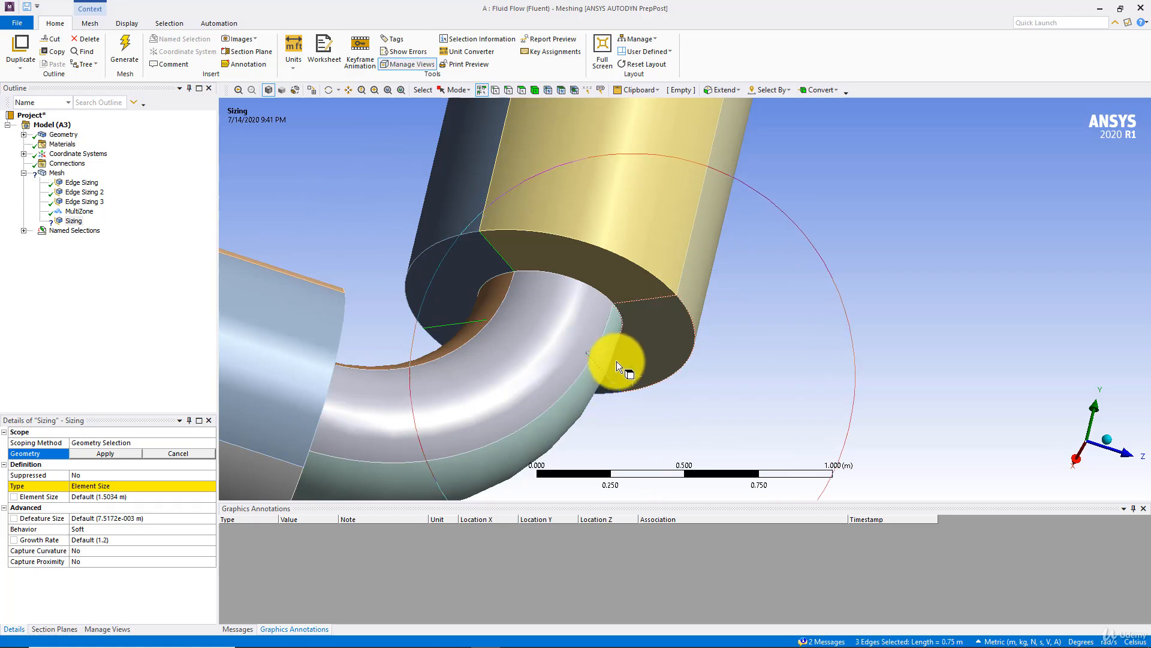
ctrl+click(647, 299)
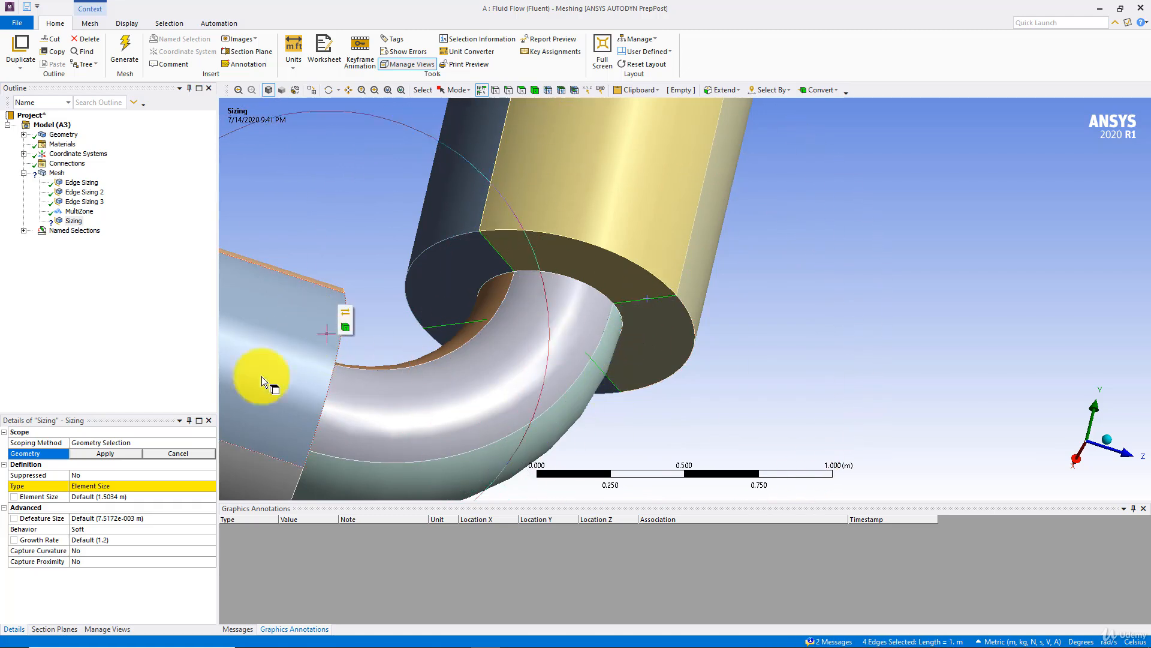
click(99, 455)
Define Edge Sizing 4 by Number of Divisions with 20 divisions and Hard behavior
click(123, 485)
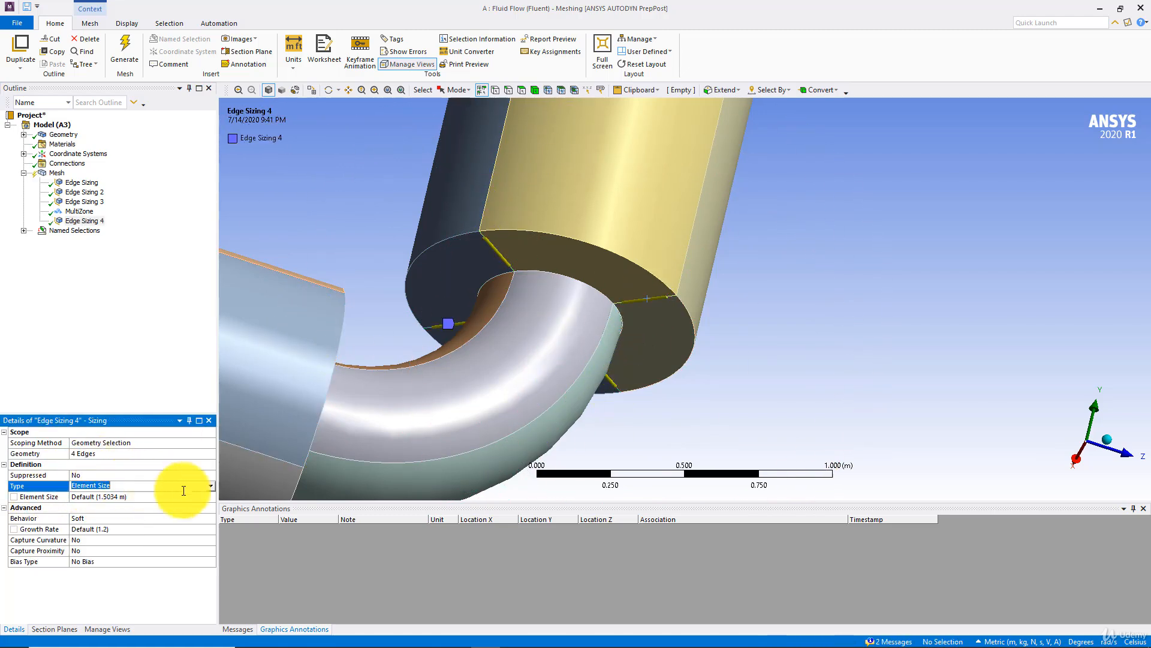
click(209, 485)
click(99, 502)
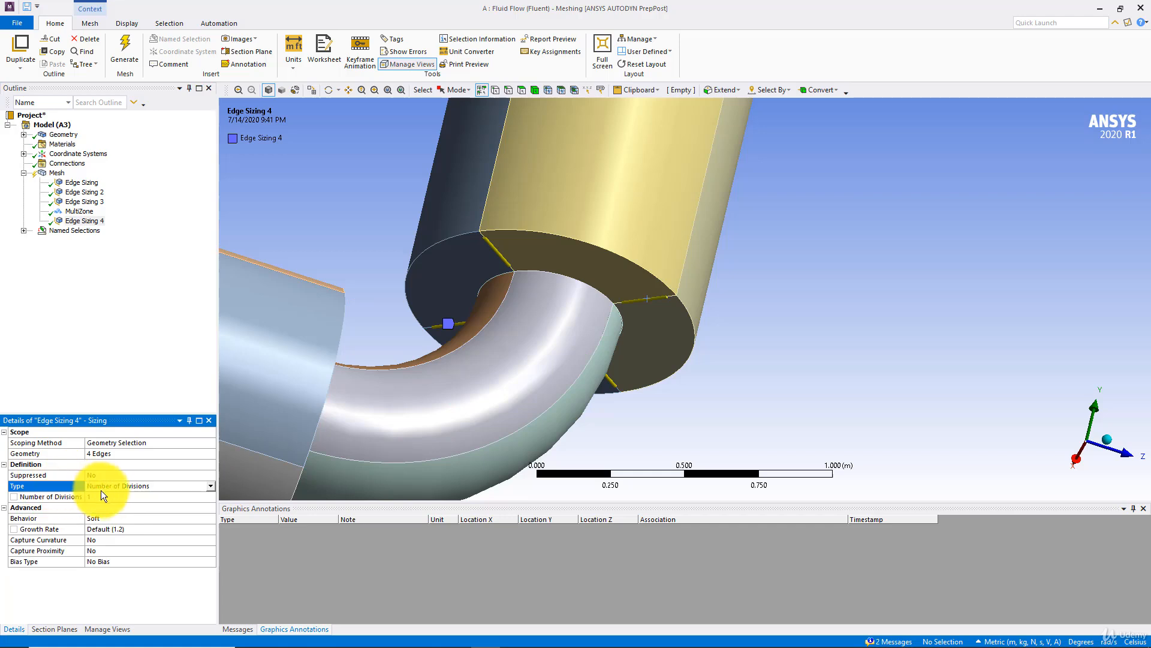
click(114, 497)
text(20)
key(Return)
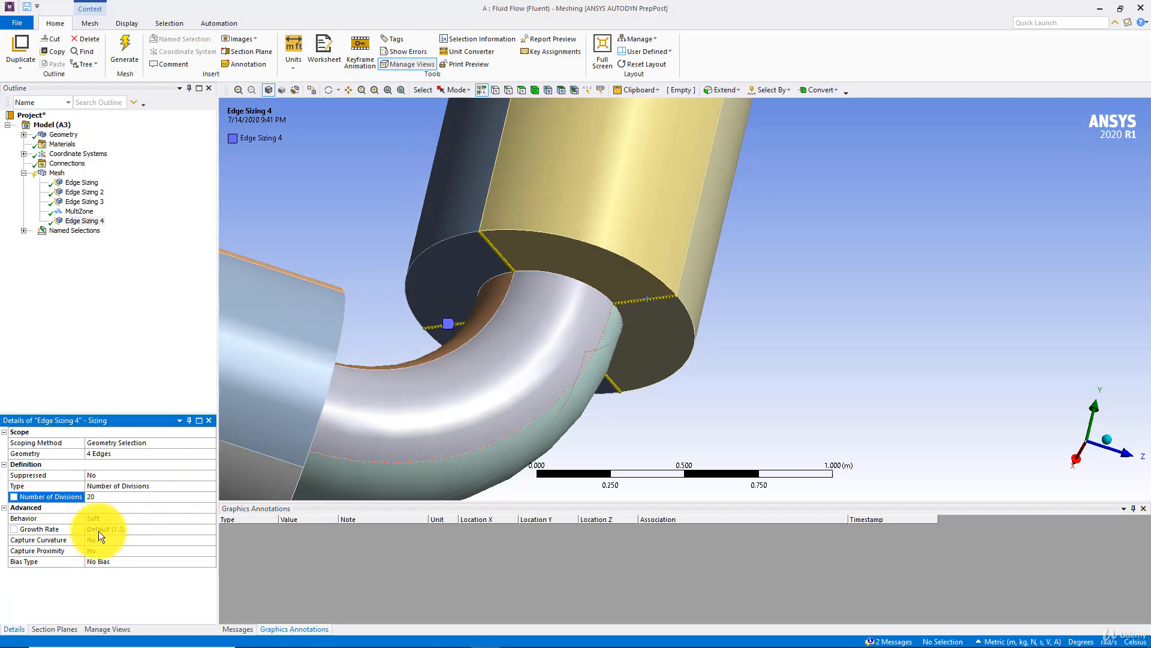
click(127, 518)
click(209, 519)
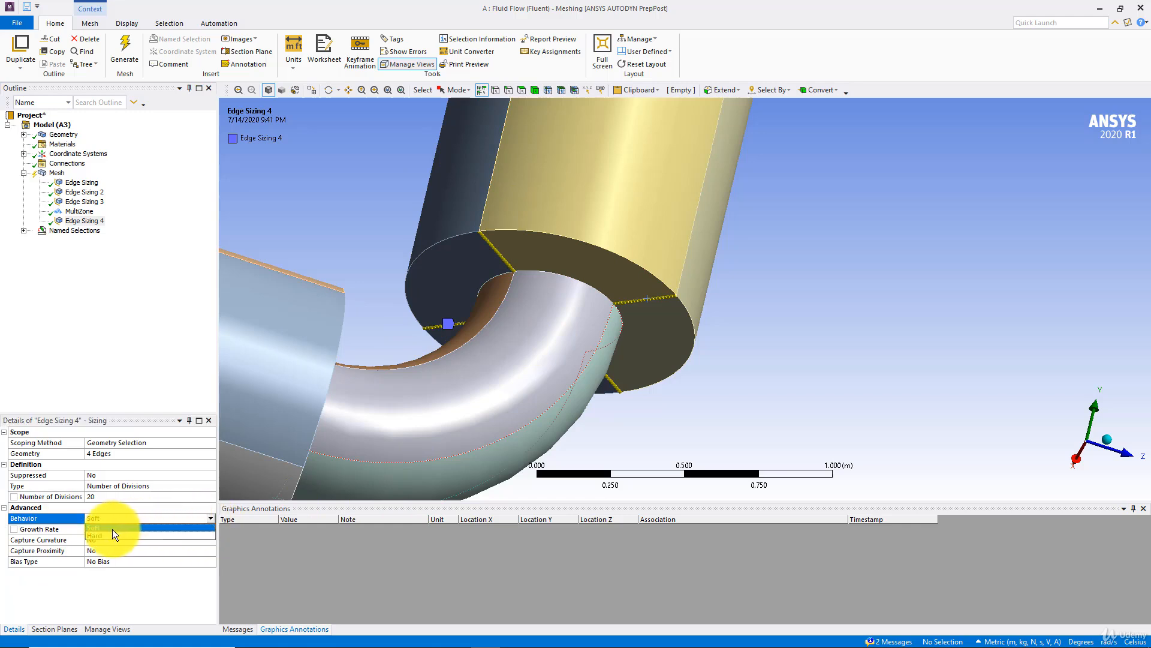
click(101, 533)
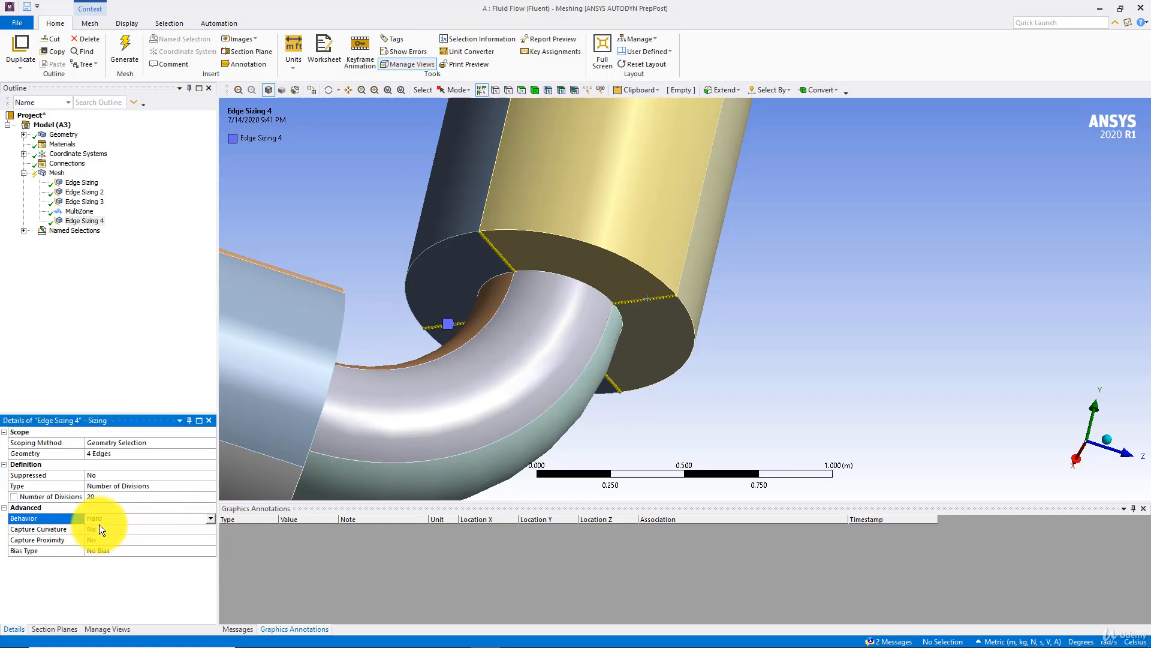
Give Edge Sizing 4 a bias type refined toward both edge ends with a bias factor of 10, and check the edge spacing
click(125, 550)
click(210, 551)
click(136, 577)
text(10)
key(Return)
scroll(613, 247, up, 6)
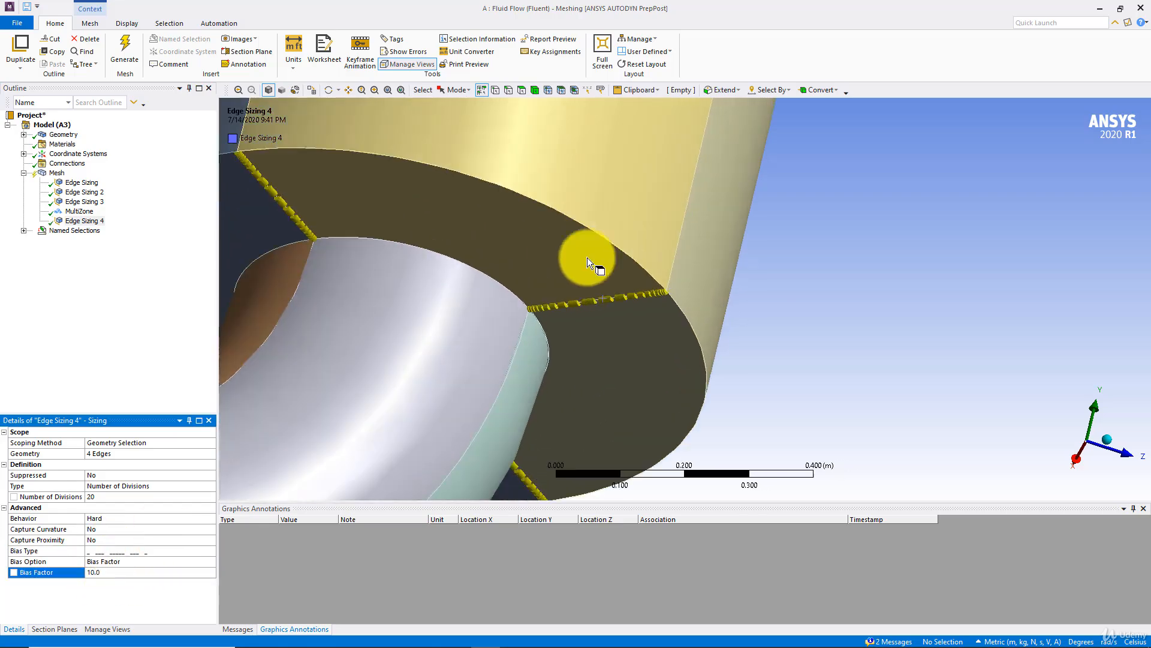
ctrl+middle_drag(459, 264, 883, 357)
scroll(673, 344, up, 3)
ctrl+middle_drag(551, 294, 814, 412)
scroll(613, 302, up, 2)
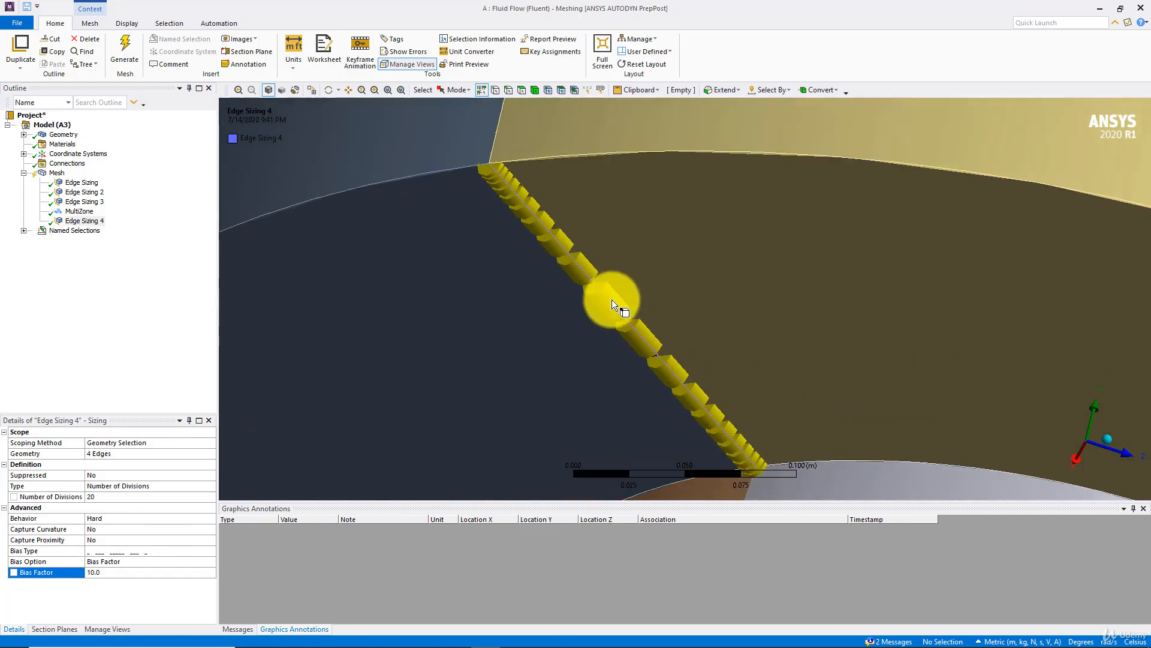
ctrl+middle_drag(614, 304, 592, 278)
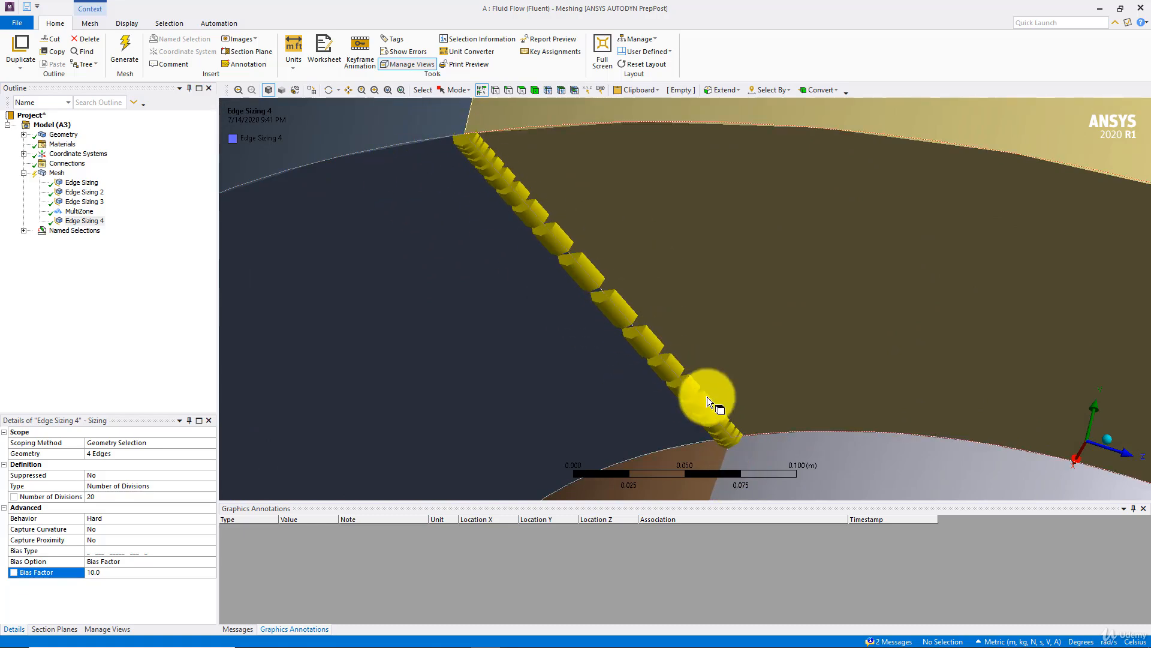
Generate the mesh and check the refined annulus face at the bend
click(130, 50)
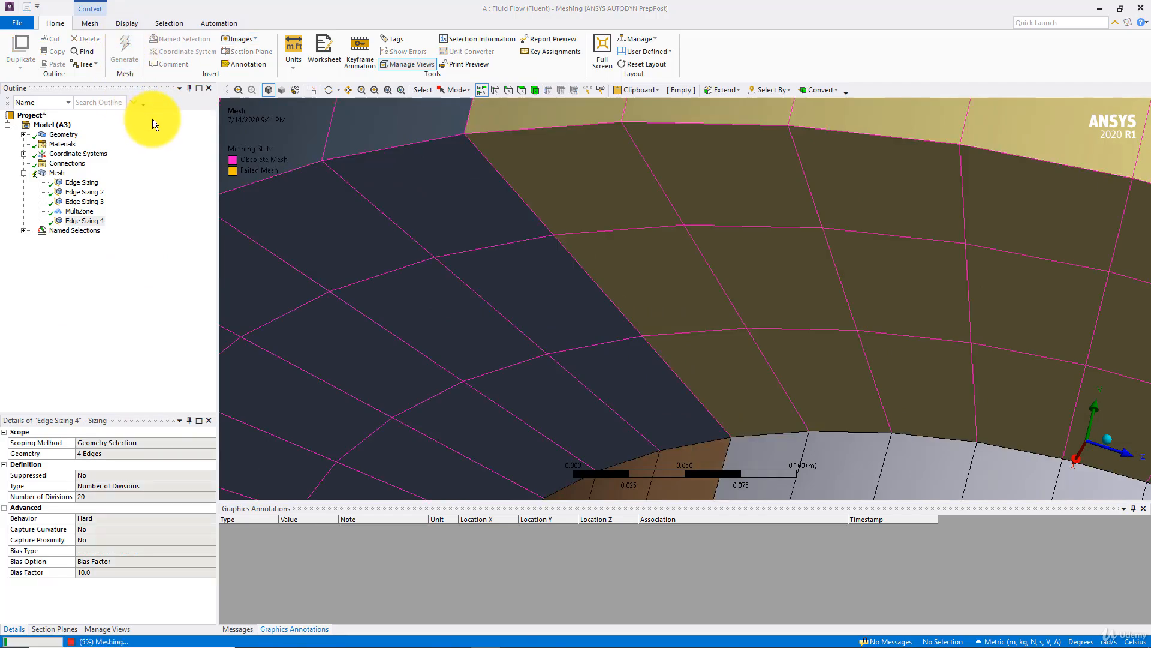
scroll(315, 216, down, 10)
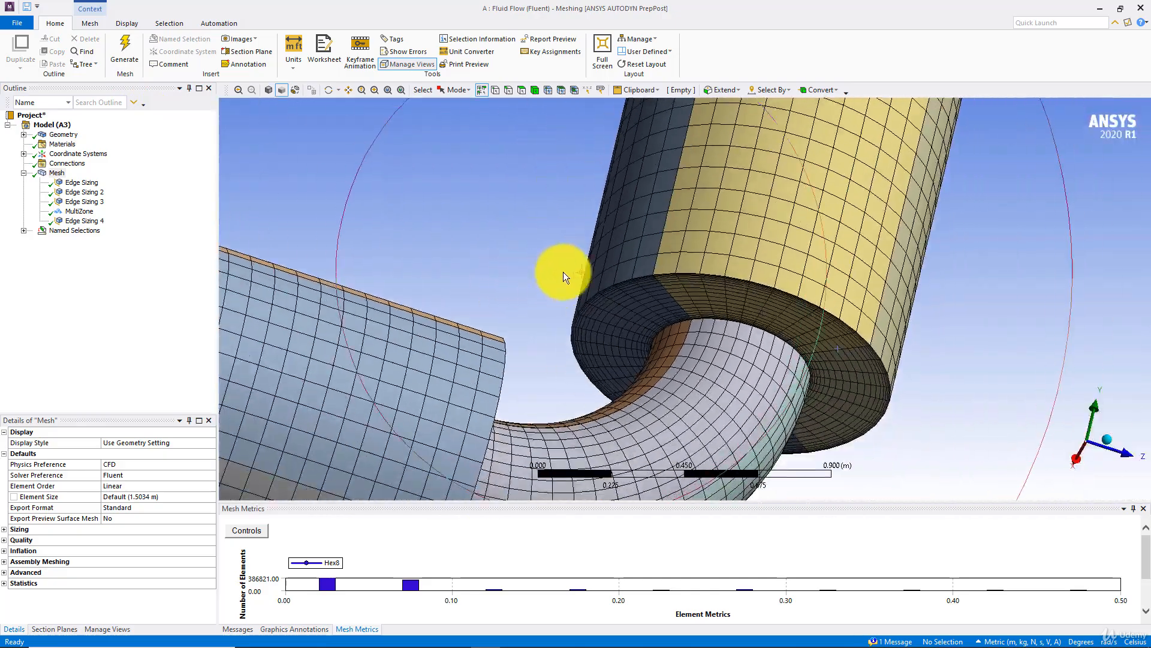
middle_drag(563, 271, 483, 284)
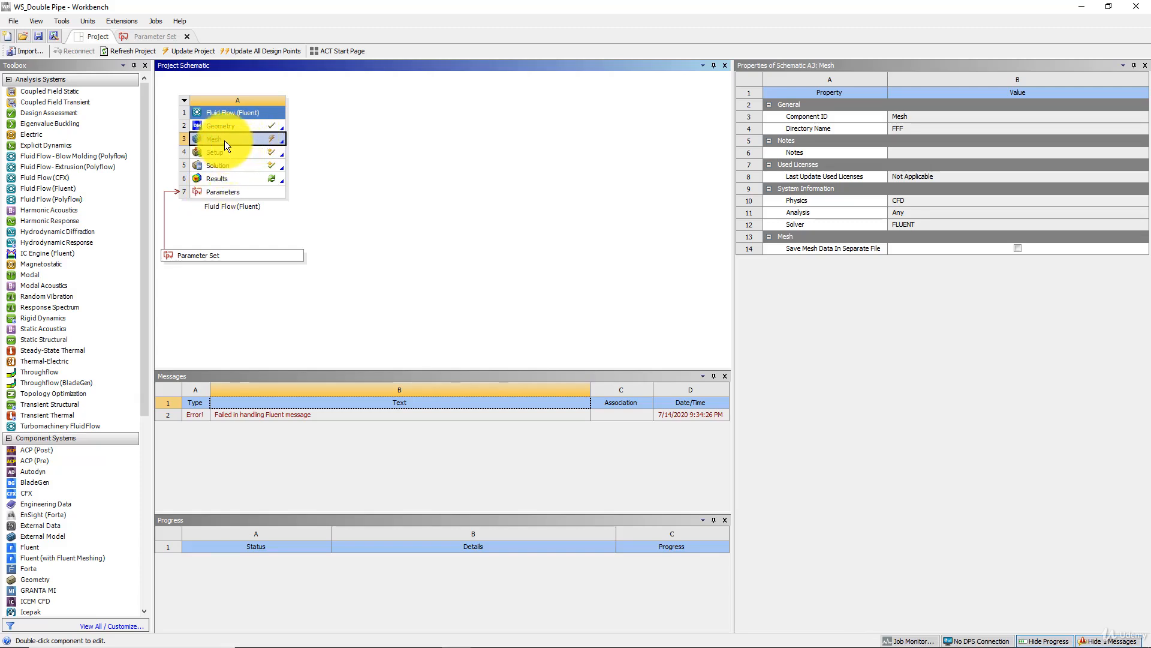
Update the Mesh cell of the Fluid Flow (Fluent) system in Workbench
right_click(224, 140)
click(218, 138)
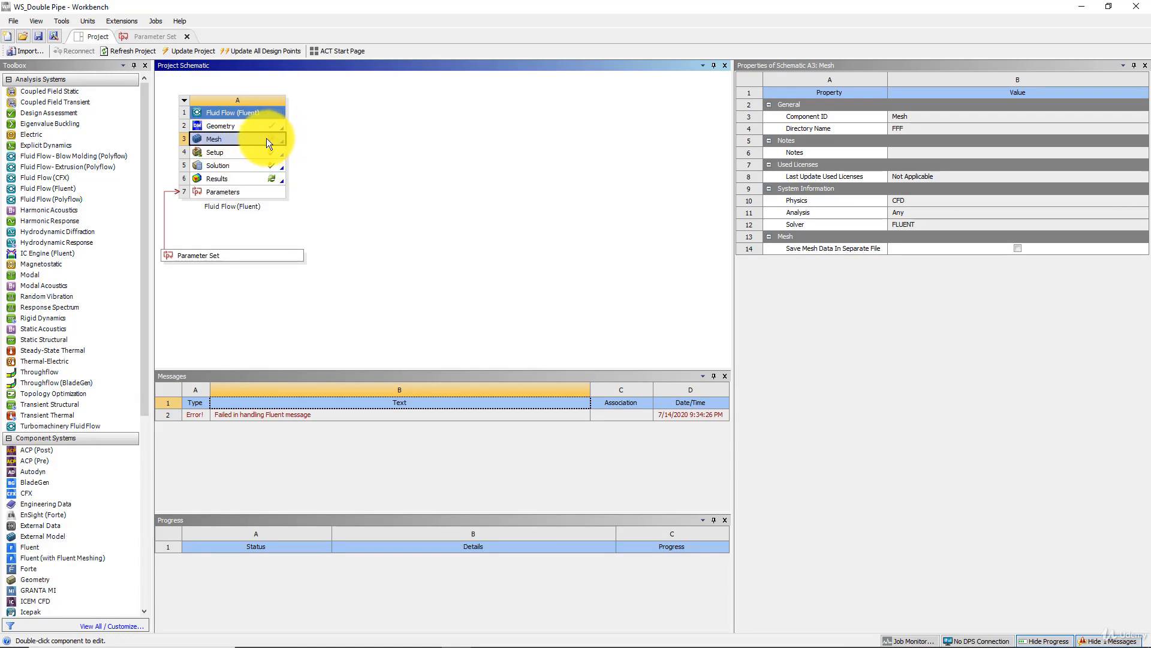
right_click(224, 141)
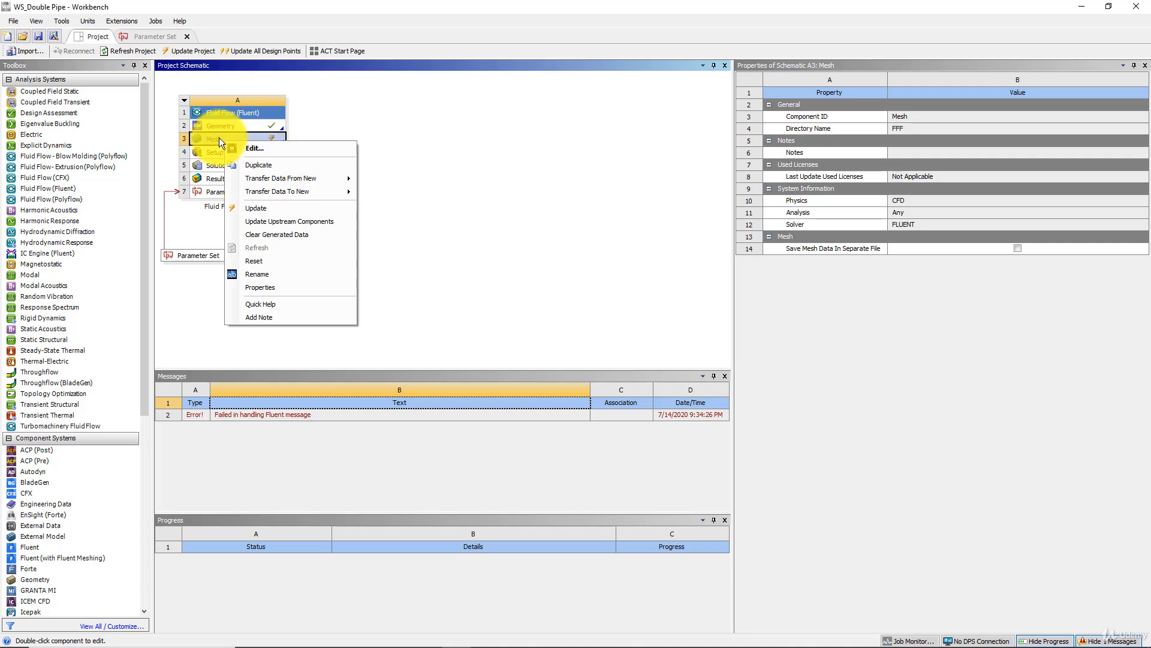
click(269, 138)
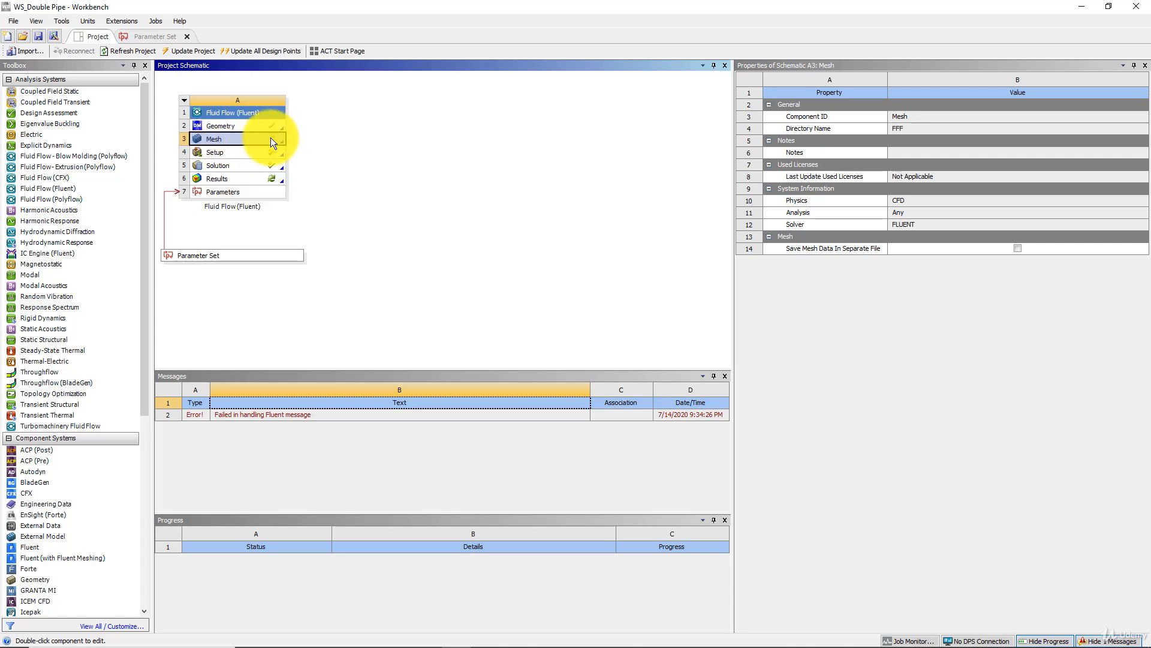
right_click(235, 138)
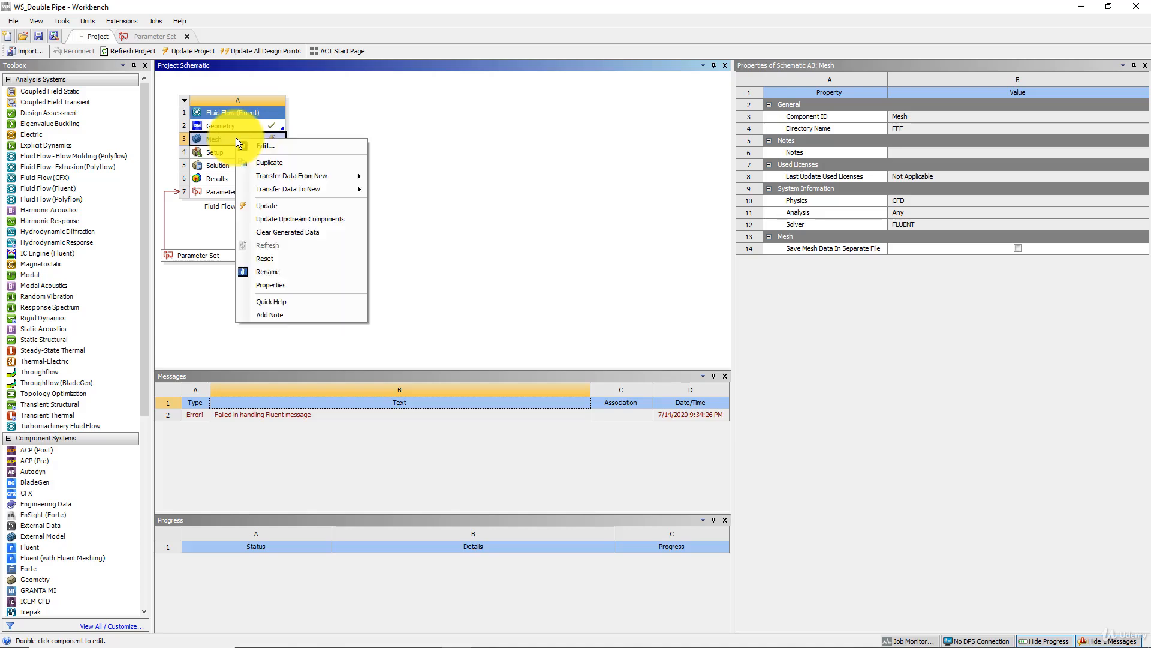
click(273, 206)
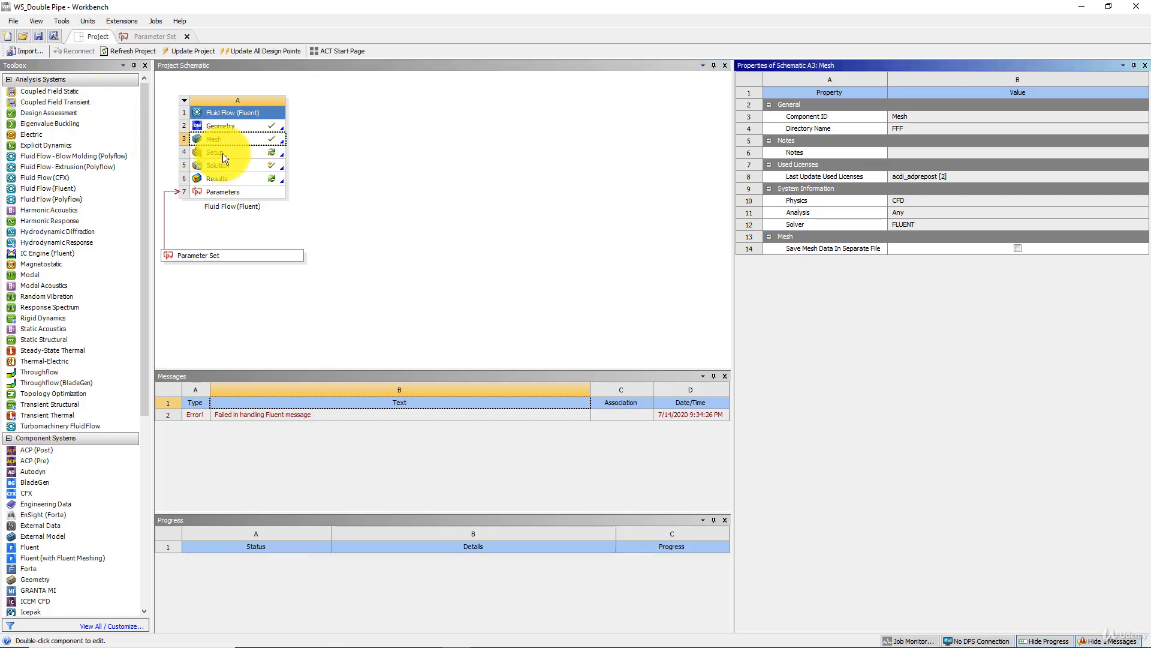
Open the Setup cell of the Fluid Flow (Fluent) system, load the changed upstream mesh and start the Fluent session
double_click(222, 154)
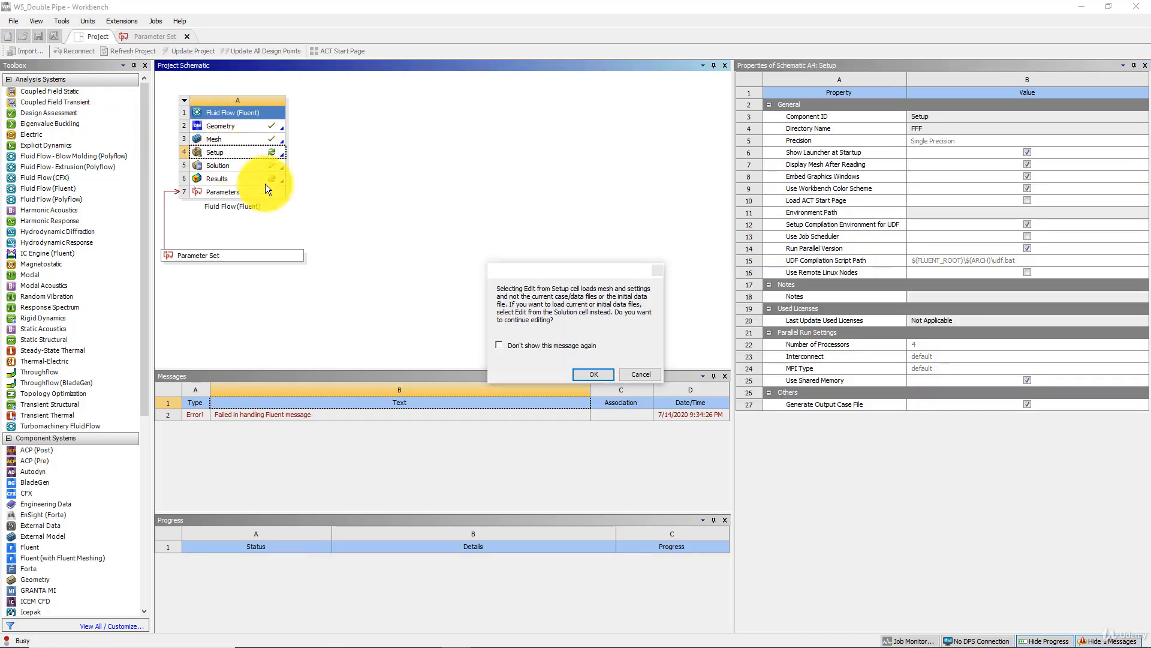
click(574, 373)
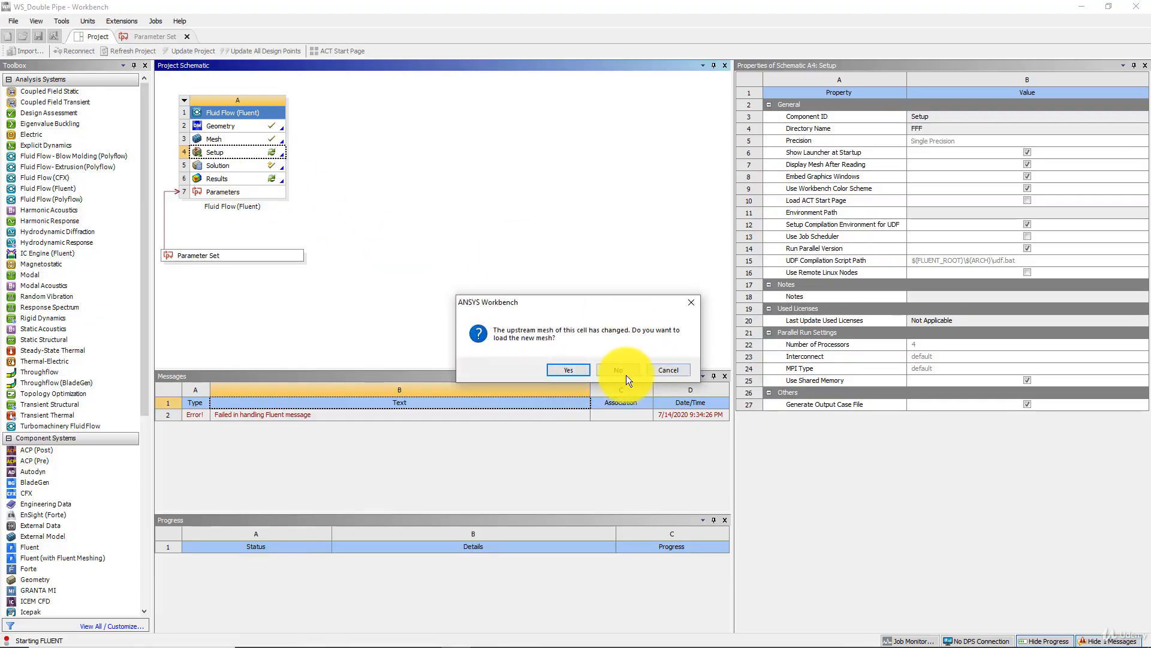
click(570, 370)
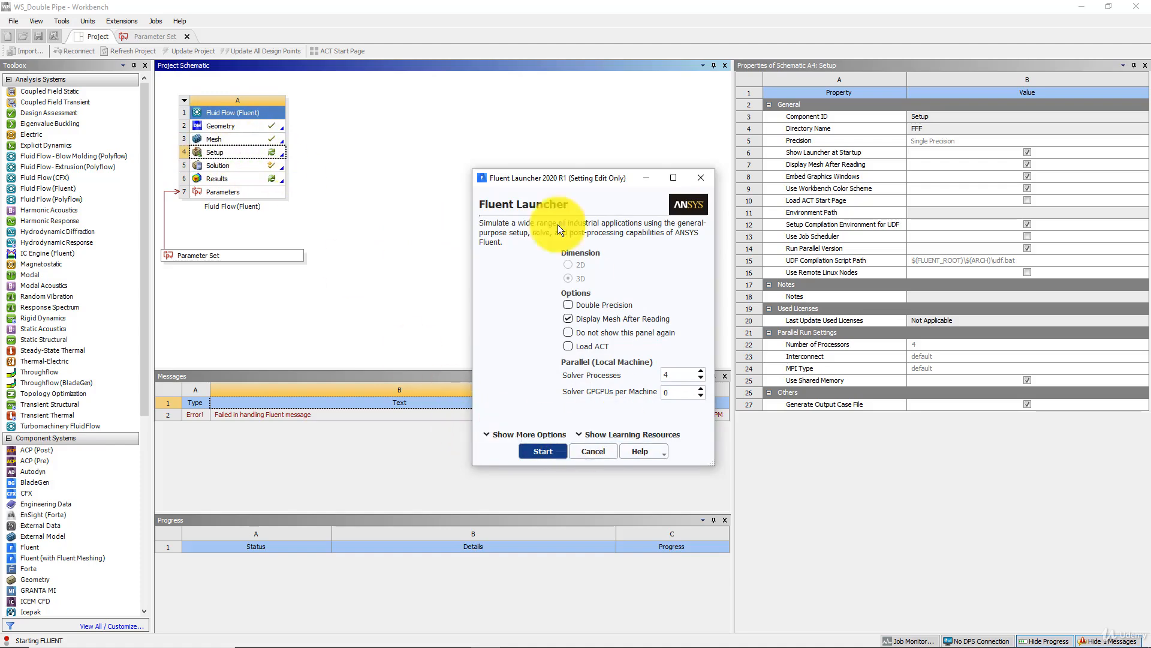
click(541, 450)
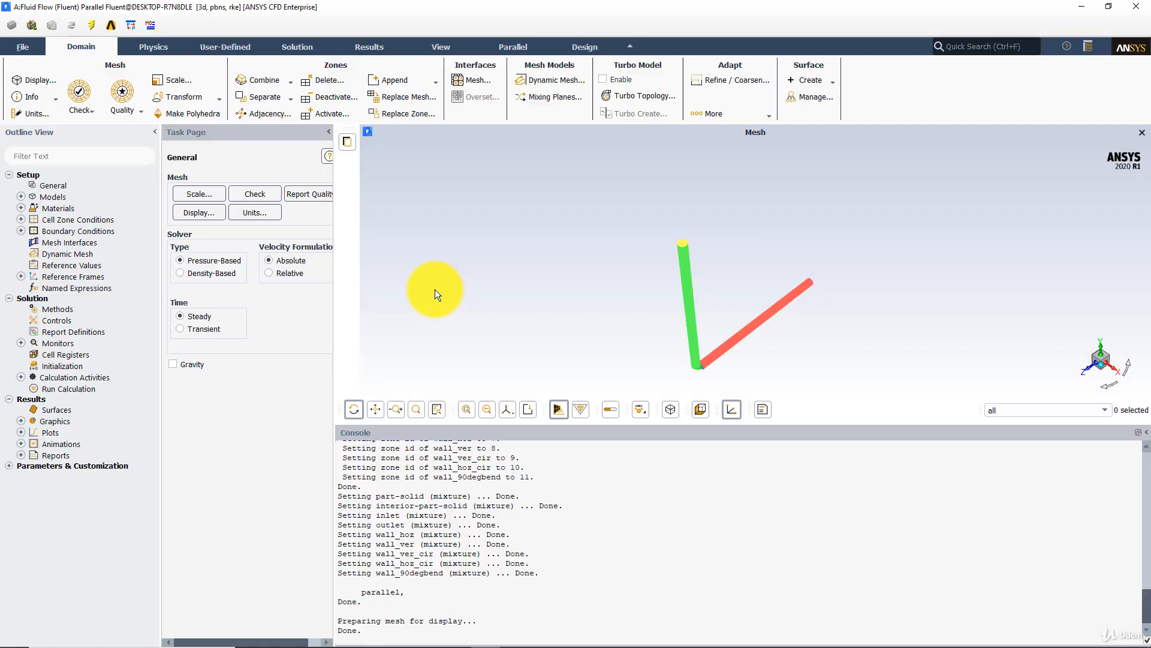
Inspect the reloaded mesh around the 90-degree bend and report the mesh size in the console
drag(434, 289, 664, 309)
middle_drag(663, 309, 754, 359)
middle_drag(686, 271, 778, 344)
drag(729, 265, 736, 297)
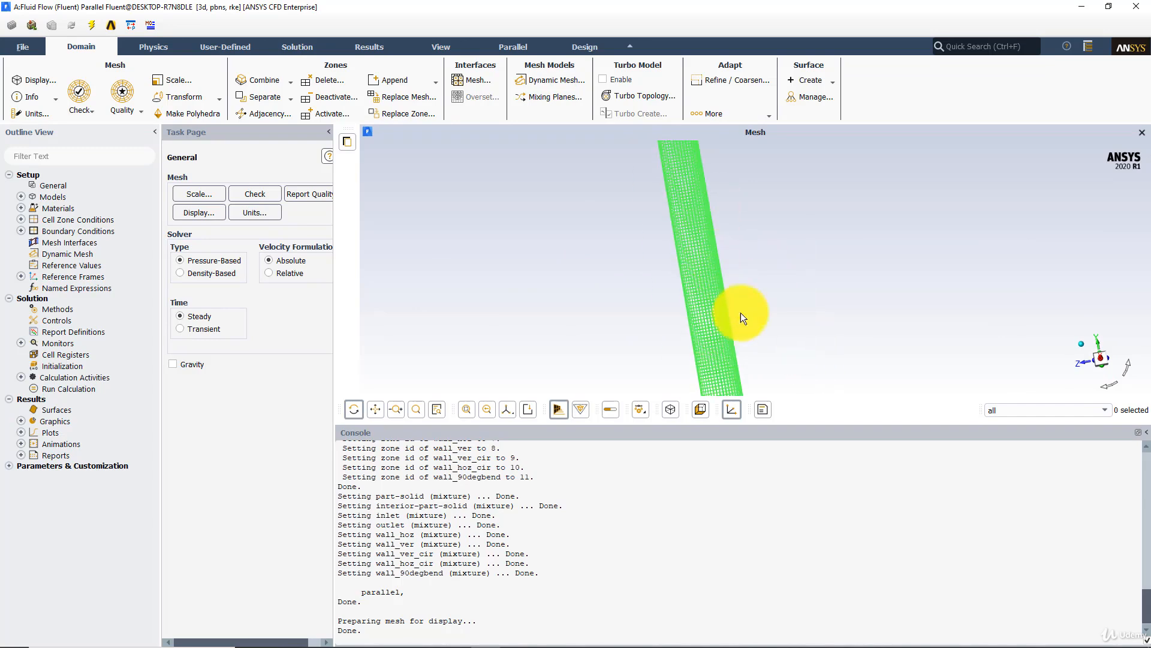
middle_drag(719, 194, 723, 203)
drag(728, 228, 846, 312)
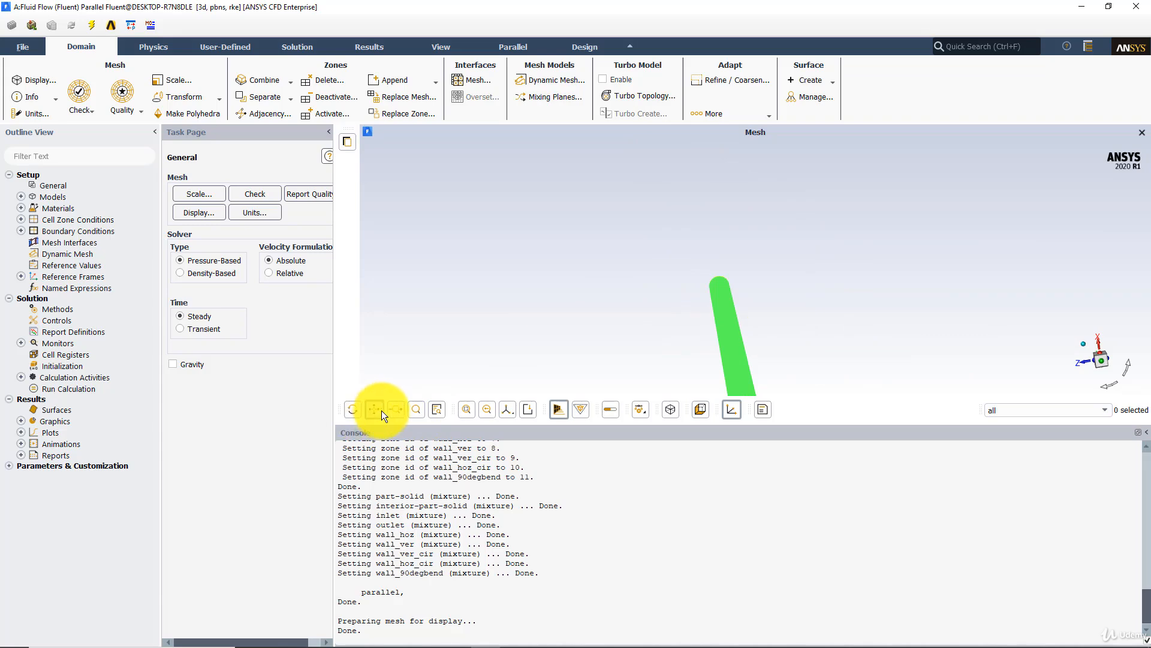
middle_drag(768, 381, 791, 315)
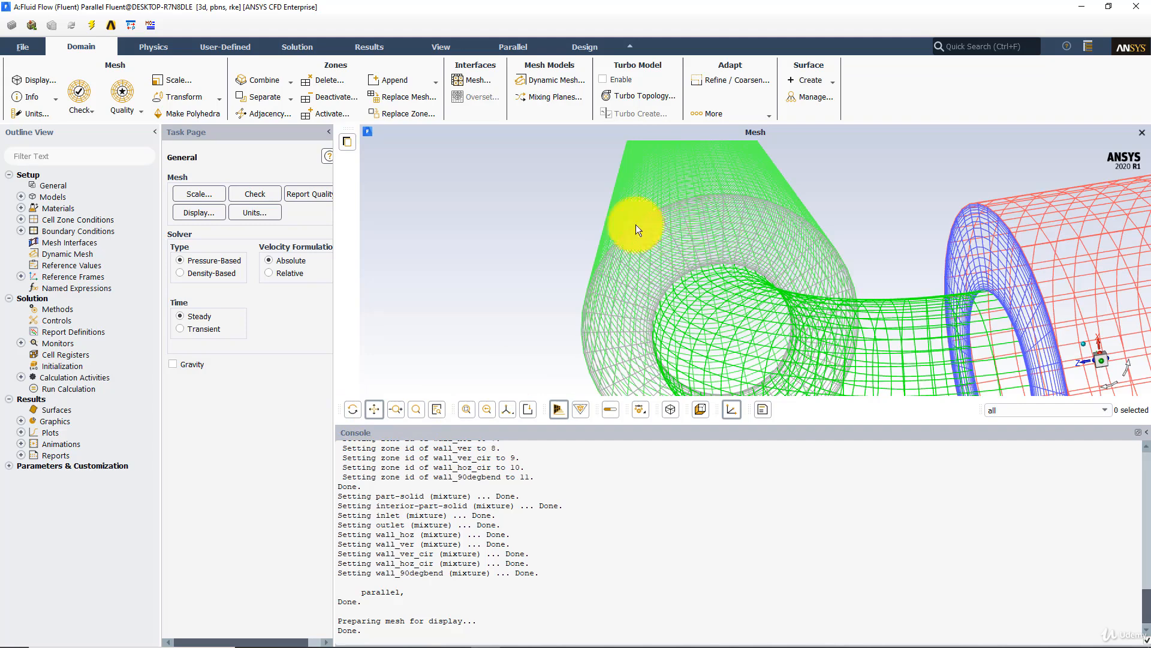
click(40, 96)
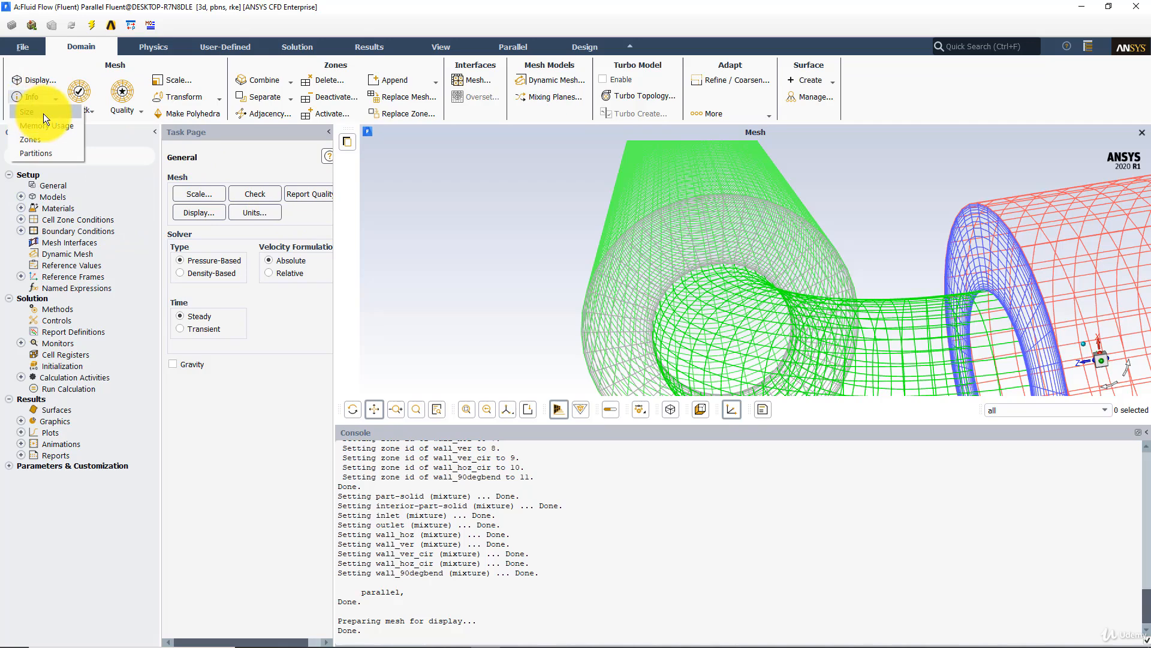
click(43, 113)
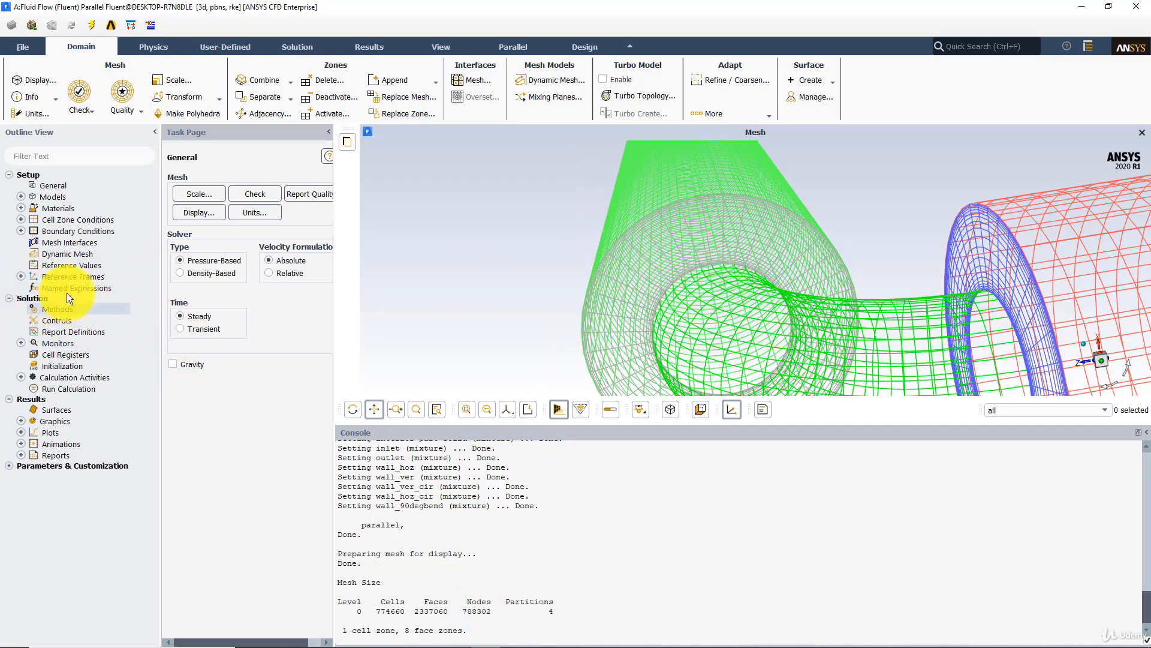
Review the properties of the fluid material without changing them
click(54, 206)
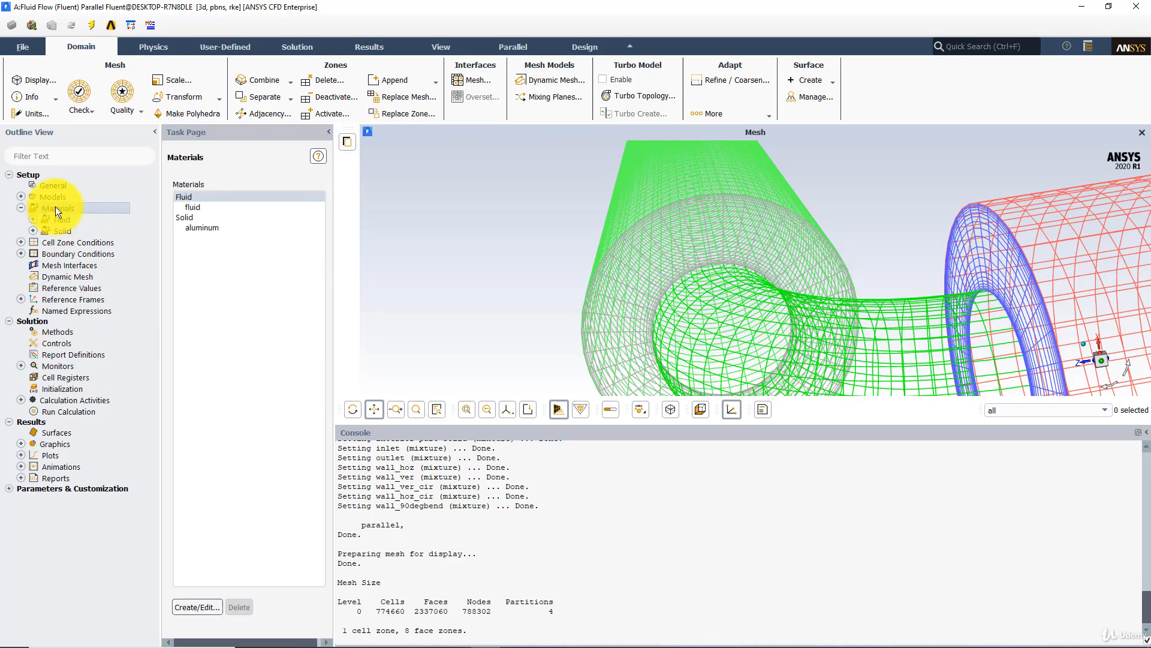
double_click(202, 210)
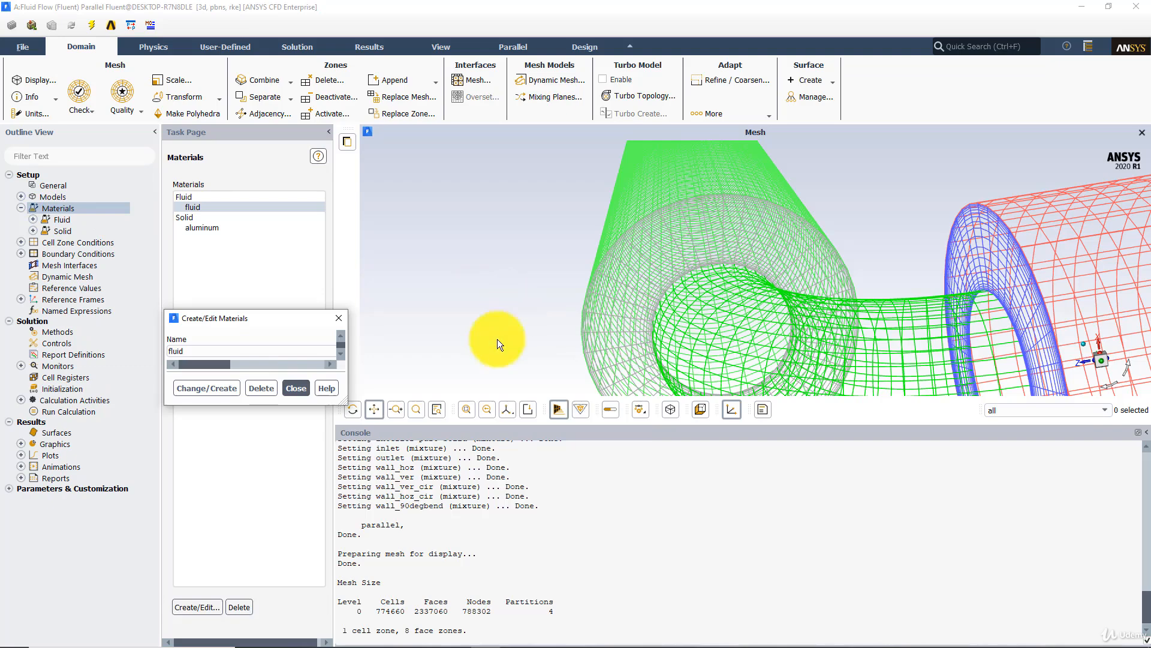
click(636, 318)
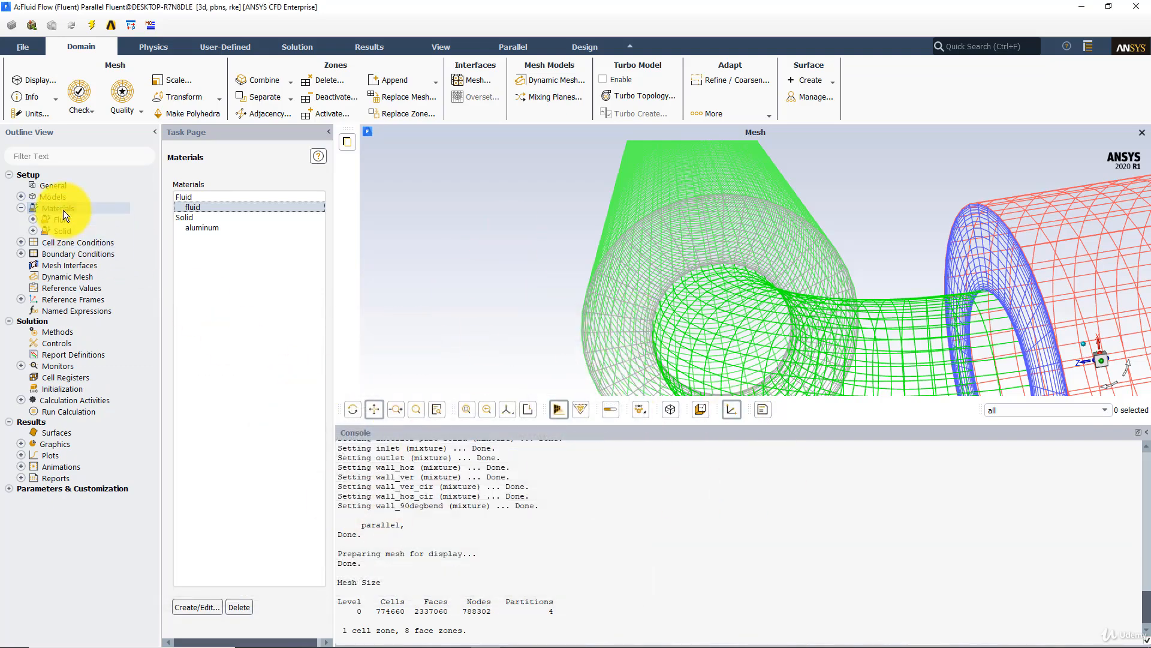
Start the solution calculation on the reloaded mesh with the existing run settings
click(84, 411)
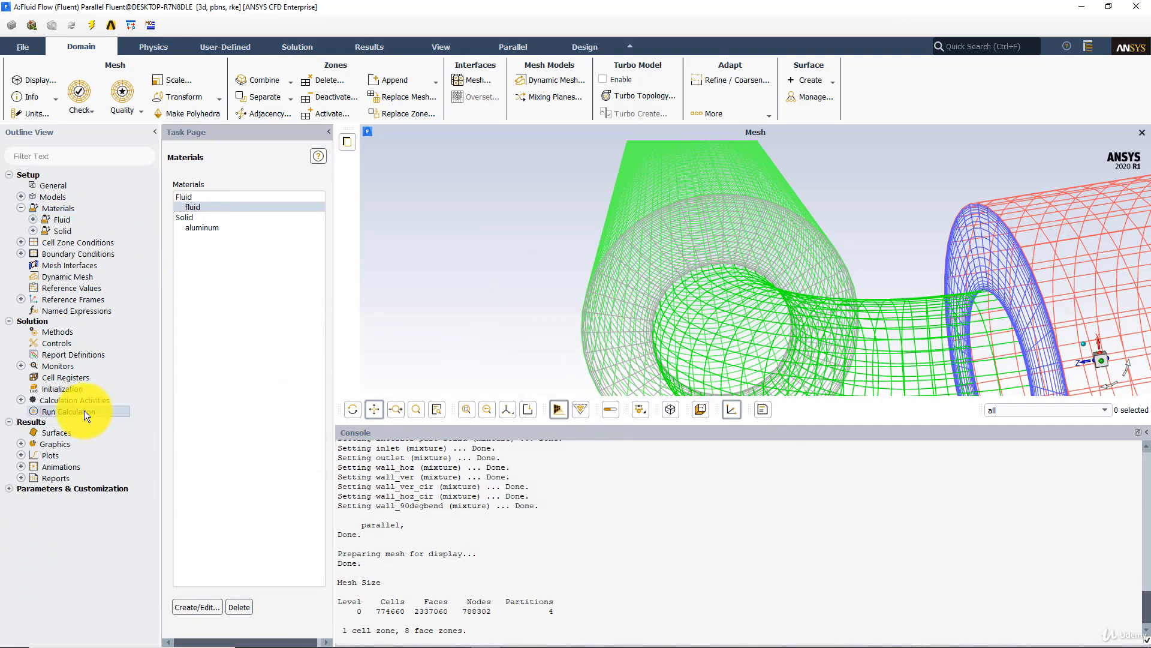
click(210, 455)
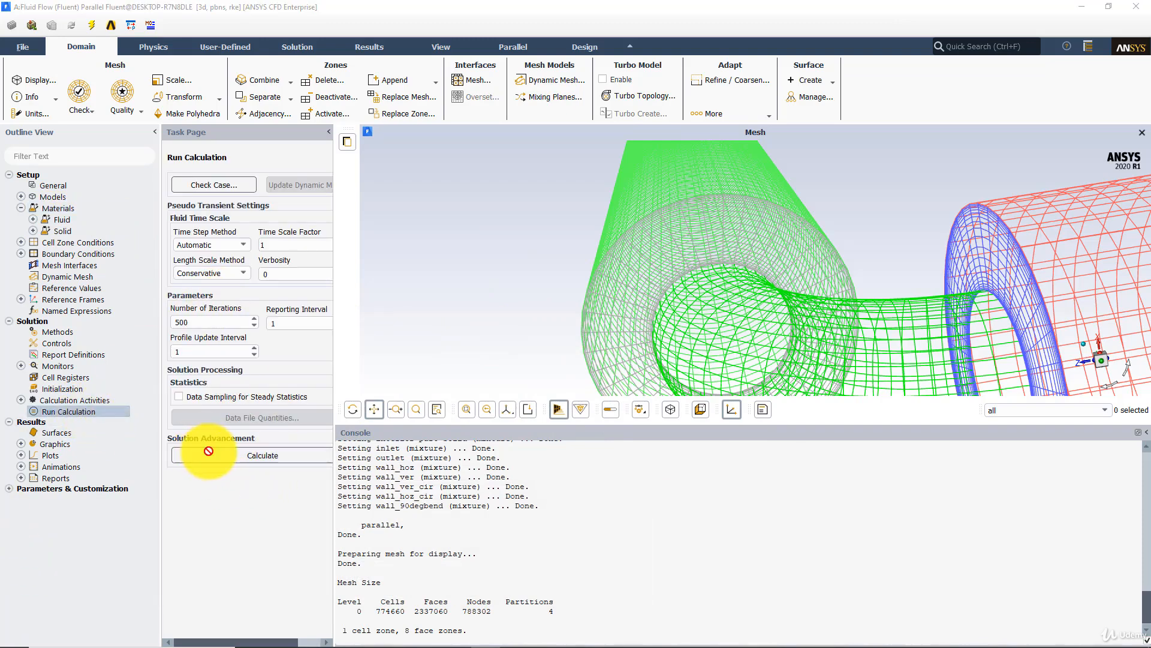
click(675, 343)
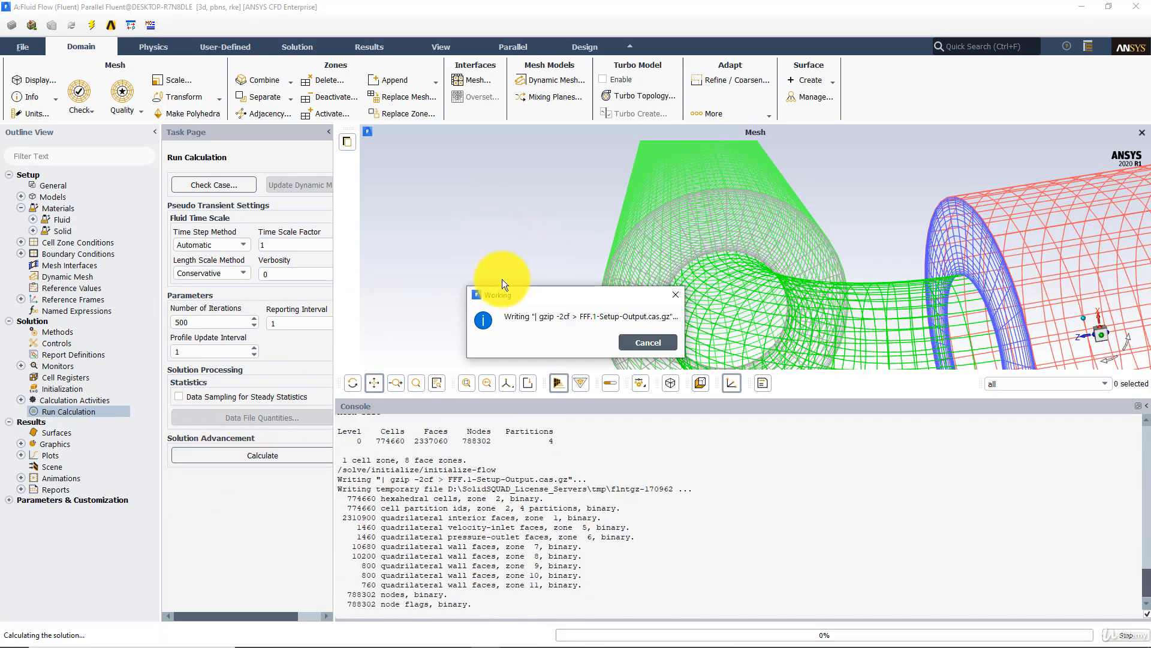
drag(541, 288, 467, 243)
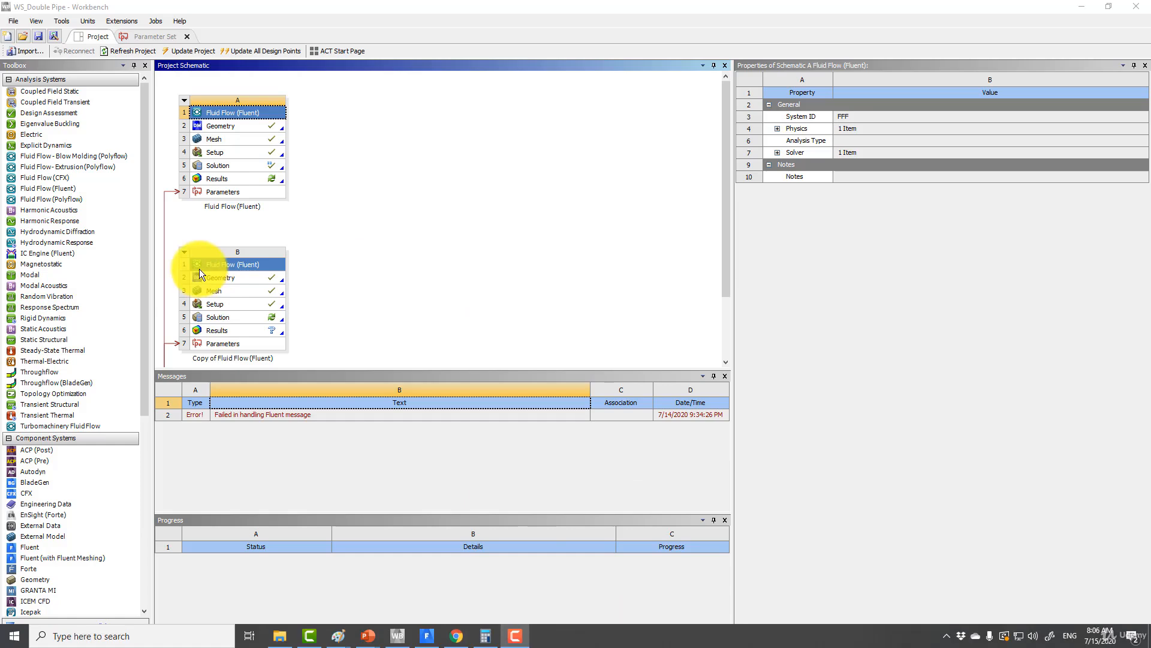
Rename the original Fluid Flow (Fluent) system in the Workbench project schematic as "coarse"
right_click(237, 111)
click(265, 205)
text(coarse)
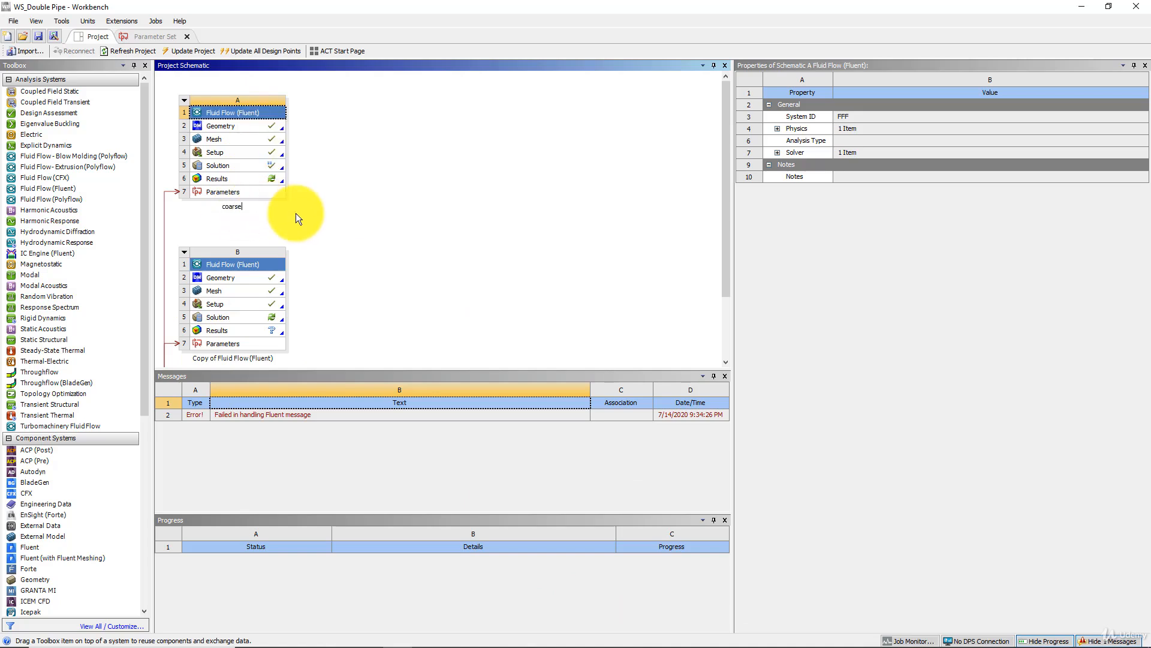
key(Return)
Rename the copied Fluid Flow (Fluent) system as "Medium"
right_click(247, 264)
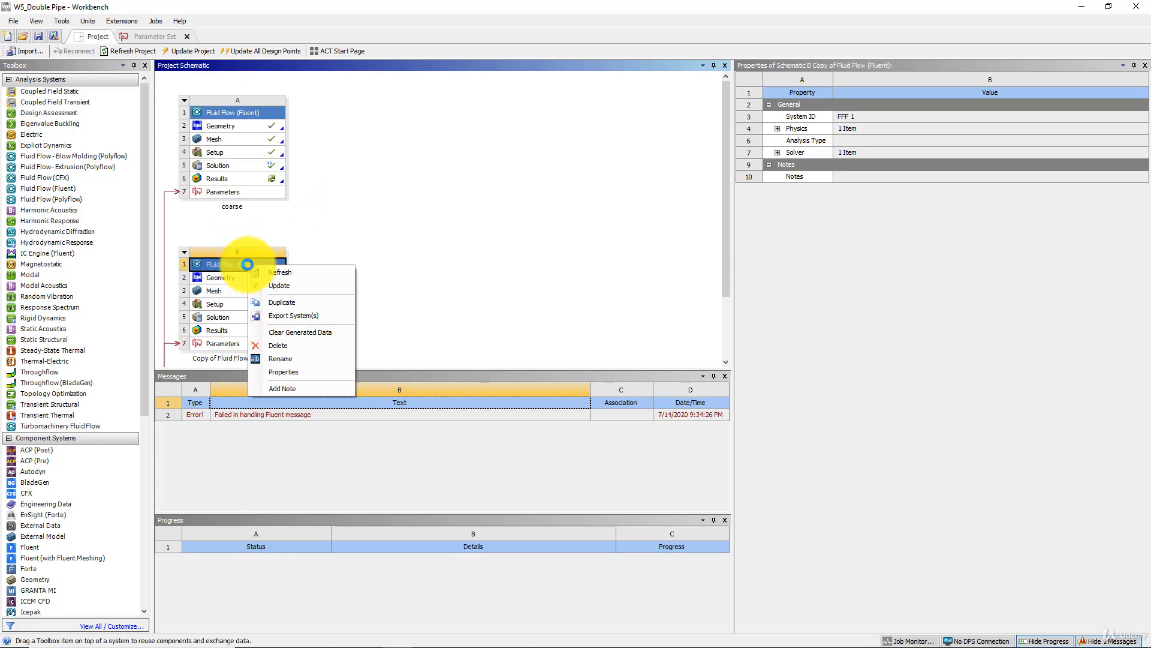
click(285, 355)
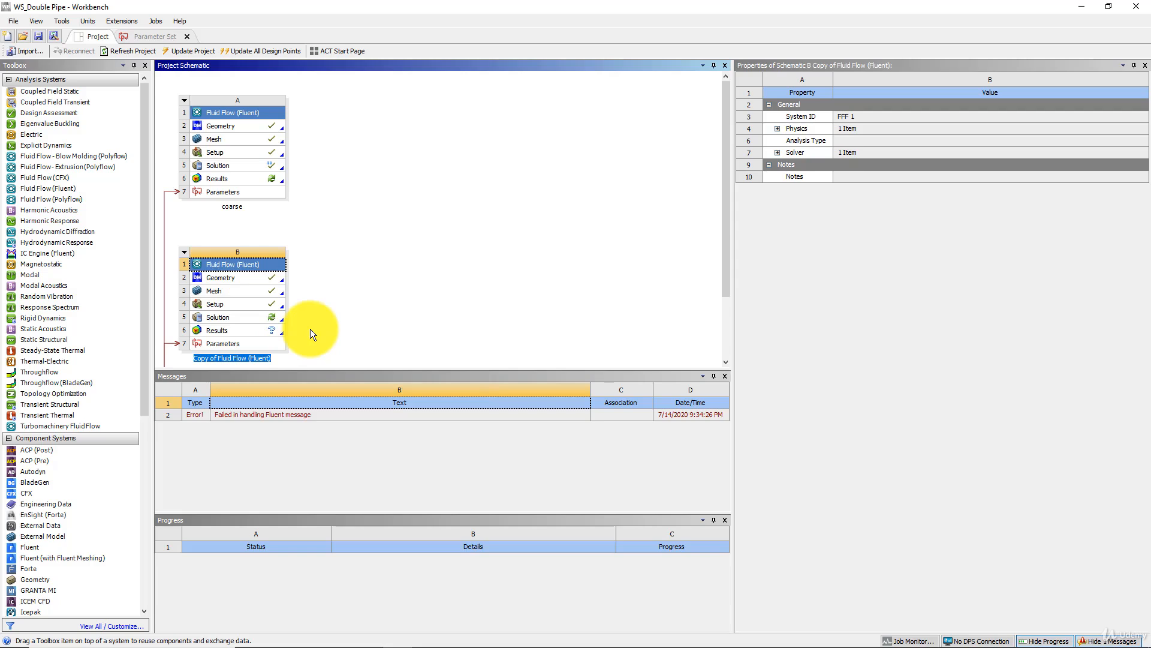
text(Medium)
key(Return)
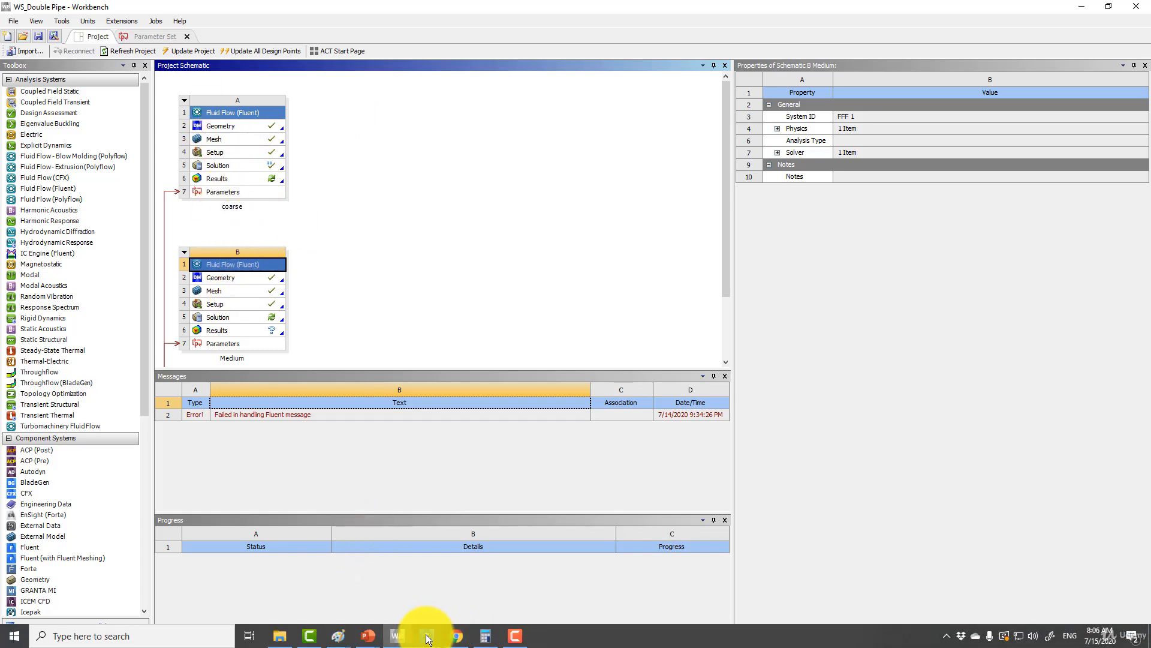
Switch to the coarse Fluent session and calculate the velocity monitor's oscillation range in Calculator as 1.118 − 1.1080
click(428, 639)
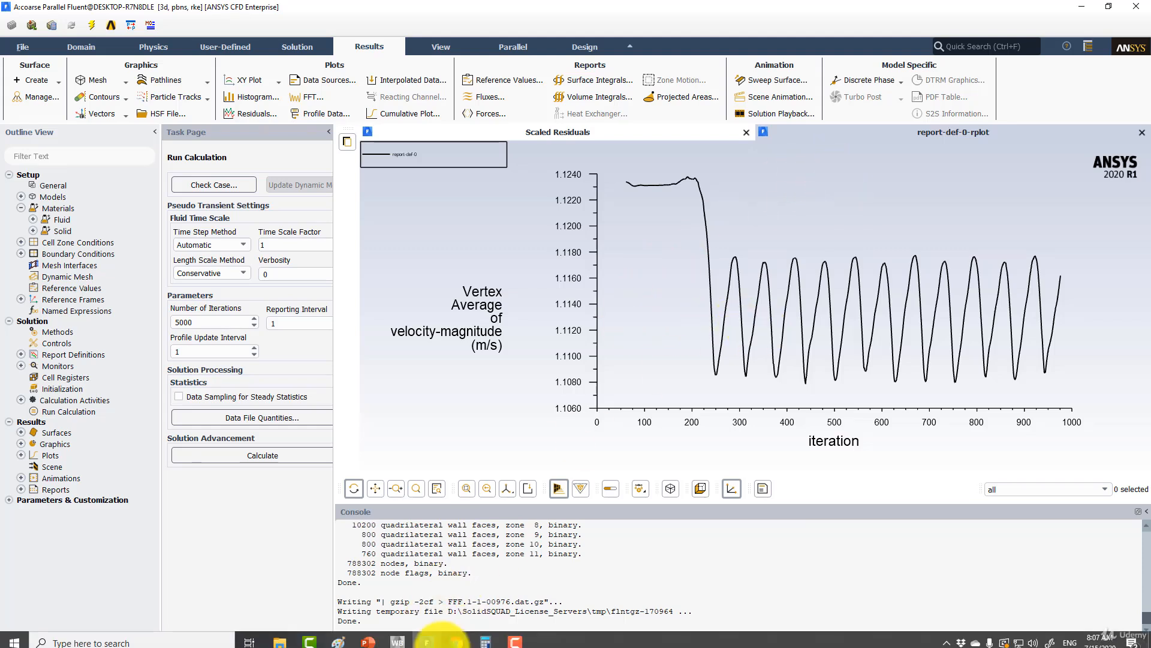
click(486, 644)
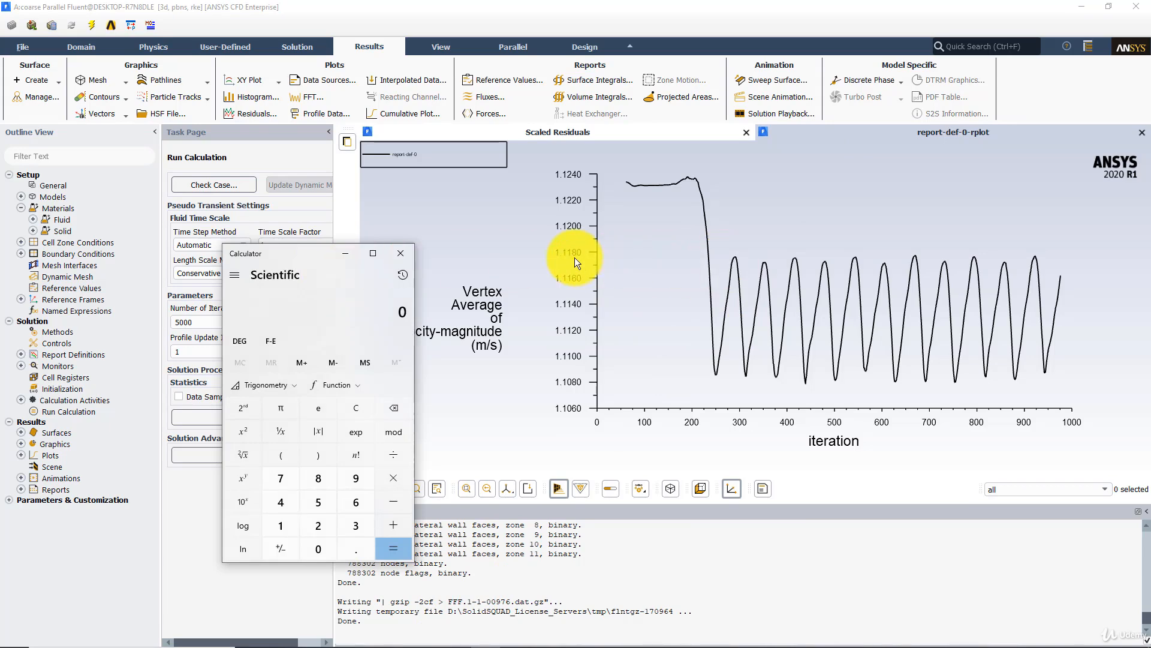
text(1.1)
text(18)
text(-1.10)
text(80)
key(Return)
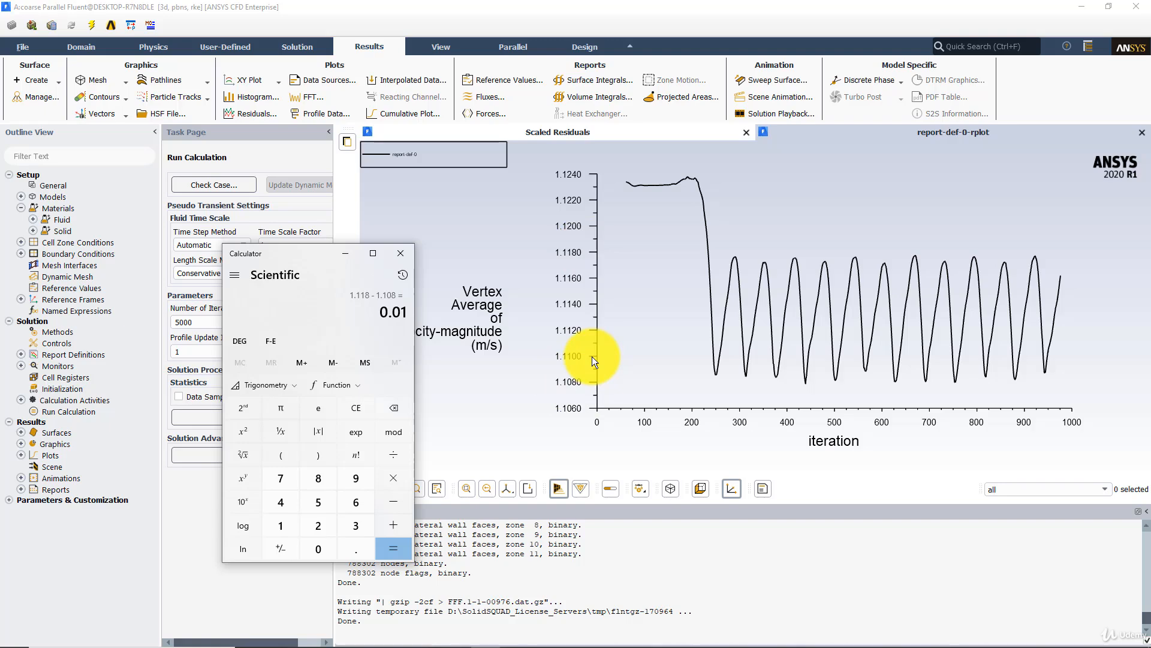
Convert the oscillation range to a percentage by dividing by 1.1080 and multiplying by 100, and close Calculator
key(slash)
text(1.1080)
key(Return)
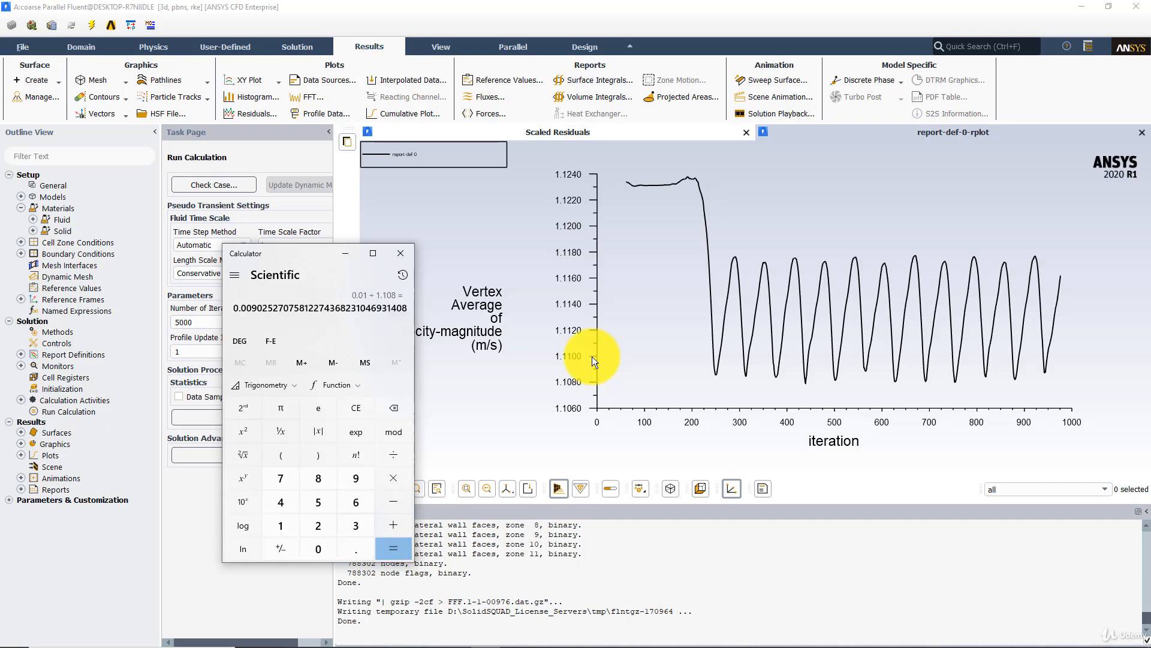
key(asterisk)
text(100)
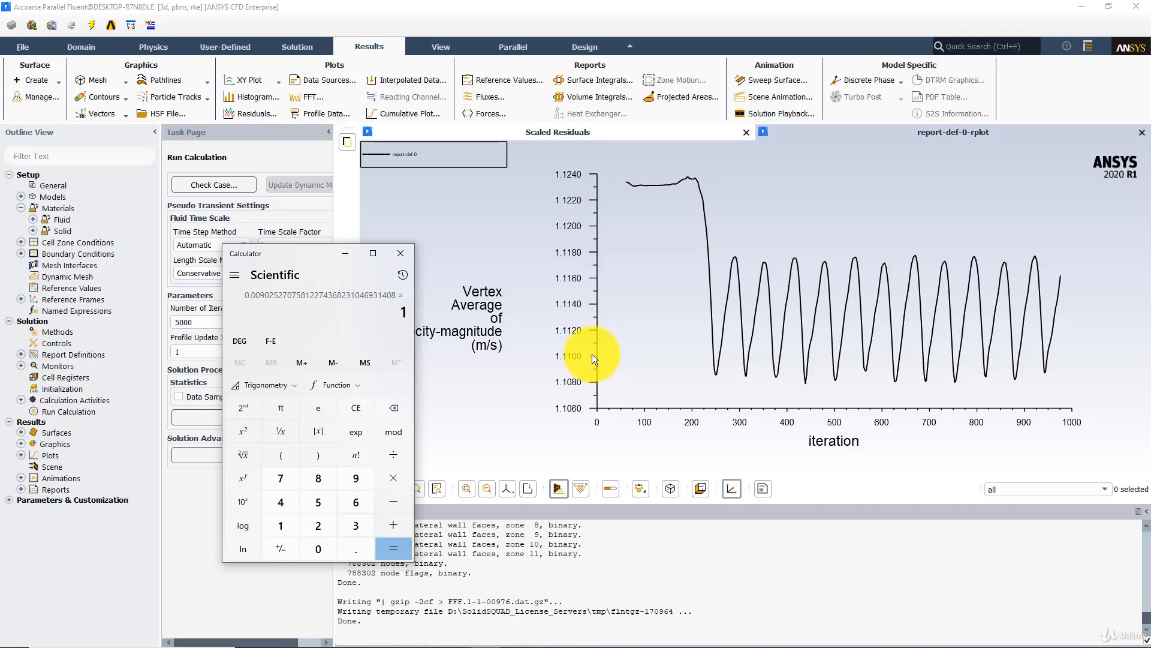
key(Return)
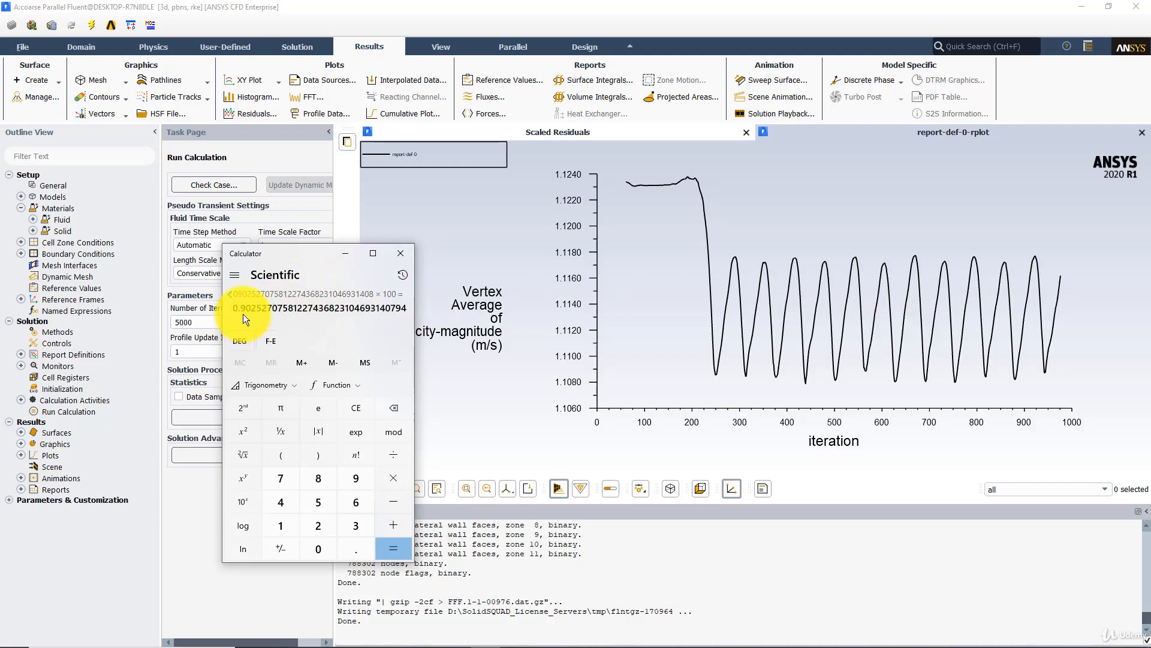
click(399, 253)
Display filled Static Pressure contours on the five wall surfaces and examine the pressure around the 90-degree bend
click(102, 100)
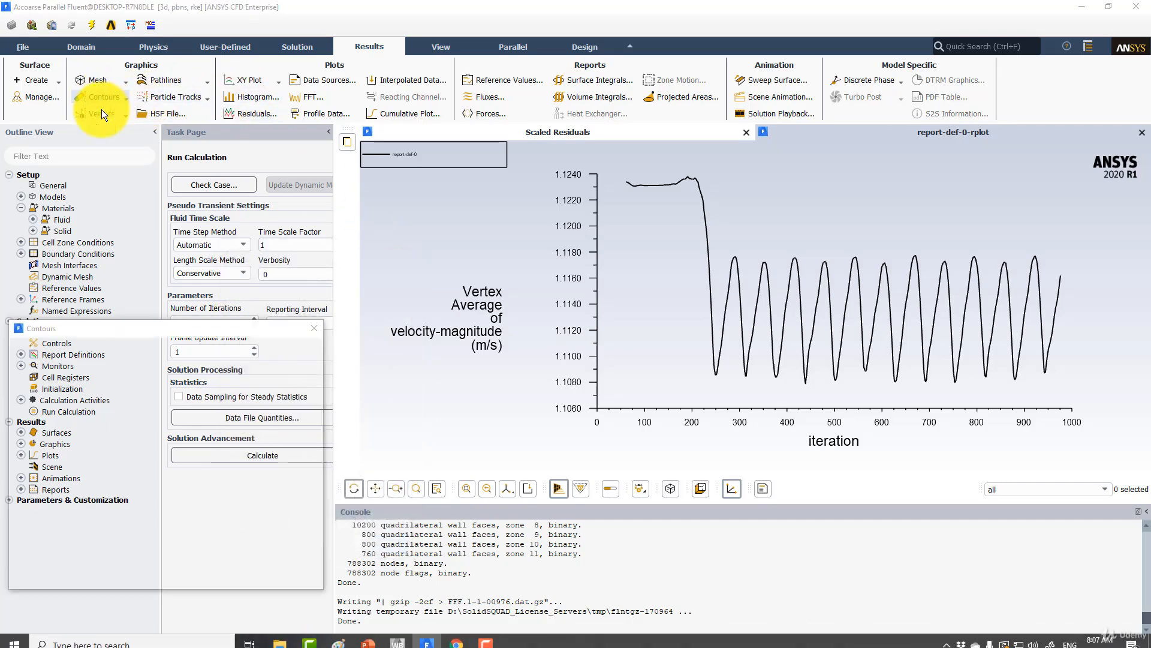
click(119, 567)
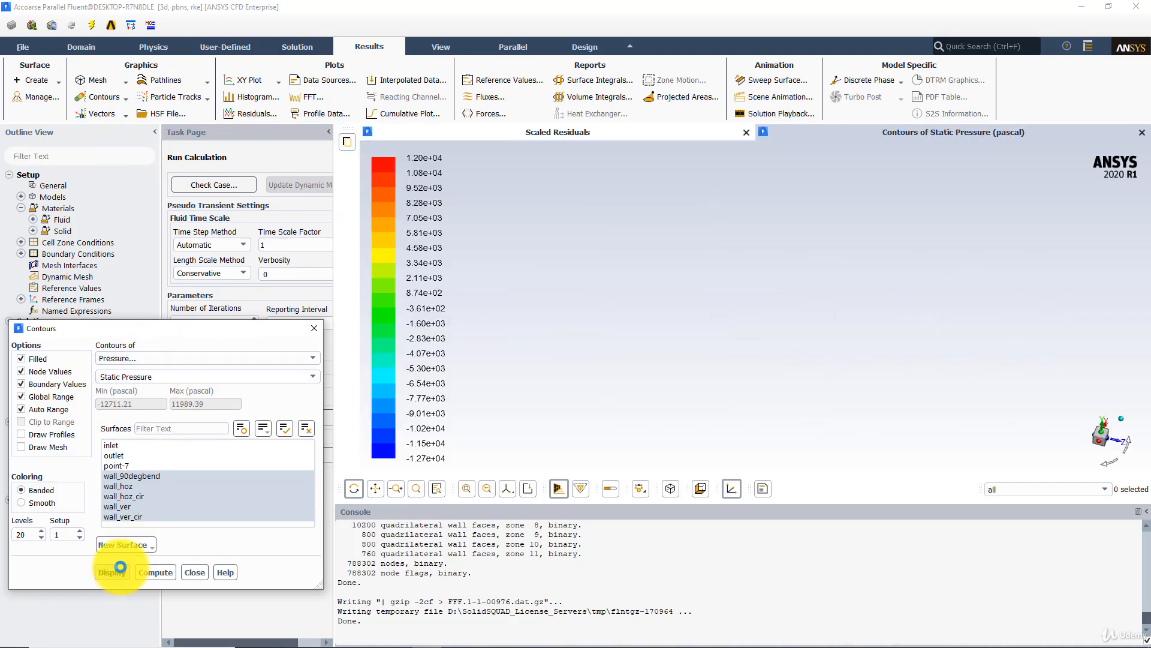
middle_drag(858, 383, 753, 257)
middle_drag(815, 401, 731, 325)
drag(731, 325, 715, 383)
middle_drag(712, 377, 761, 419)
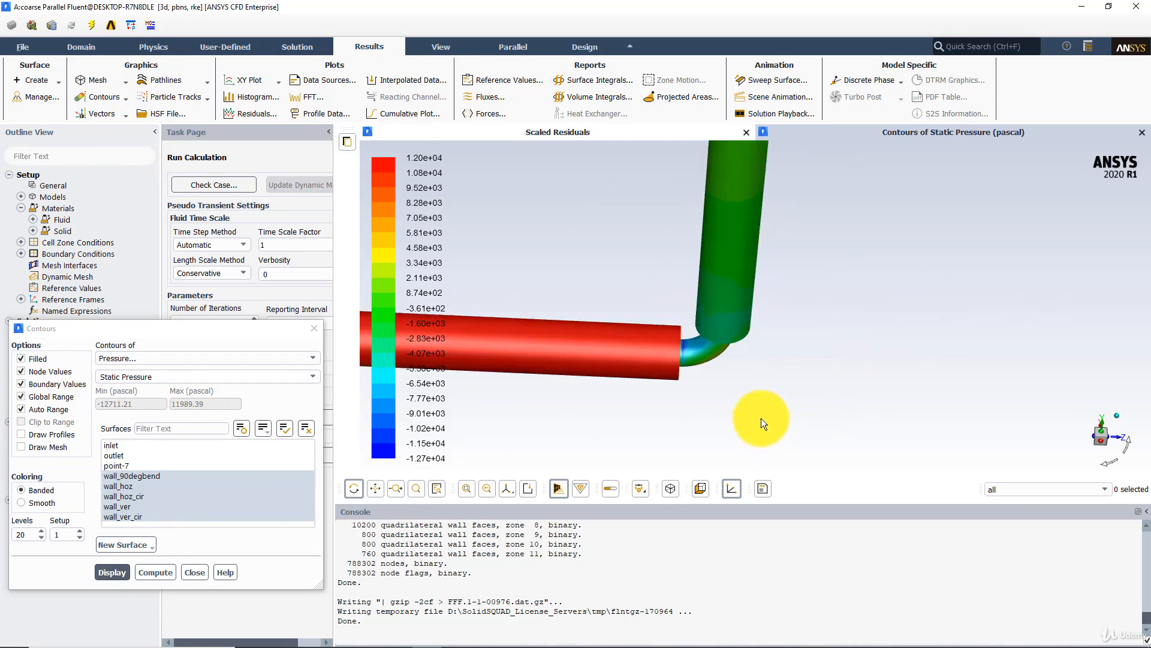
drag(707, 270, 650, 252)
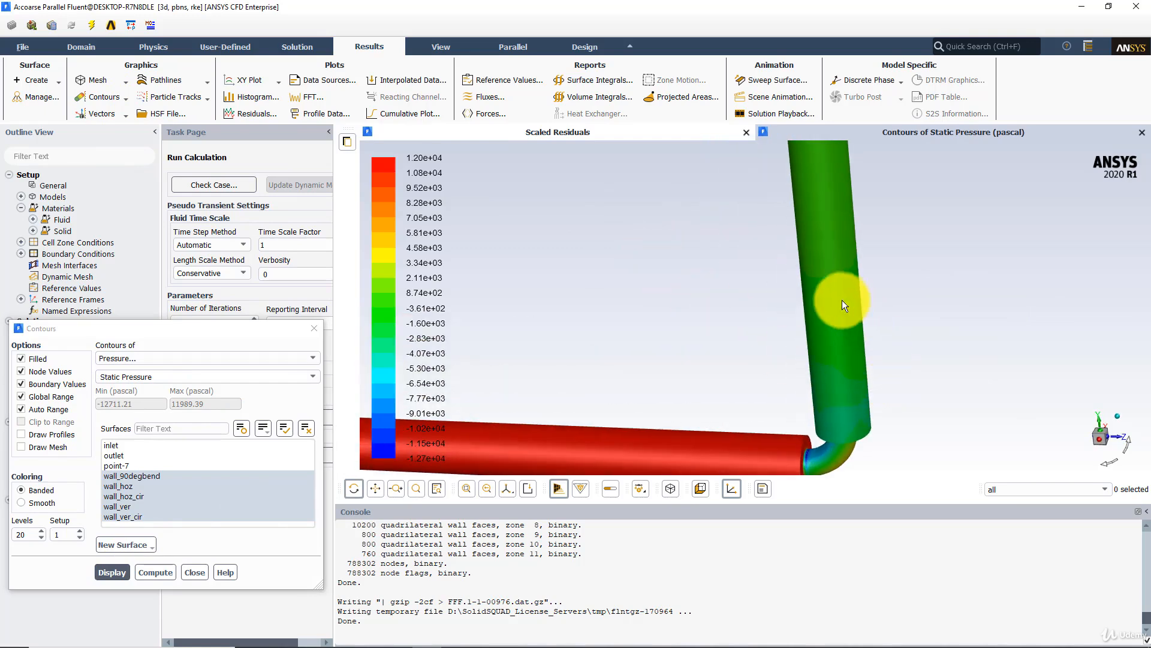
drag(853, 381, 786, 377)
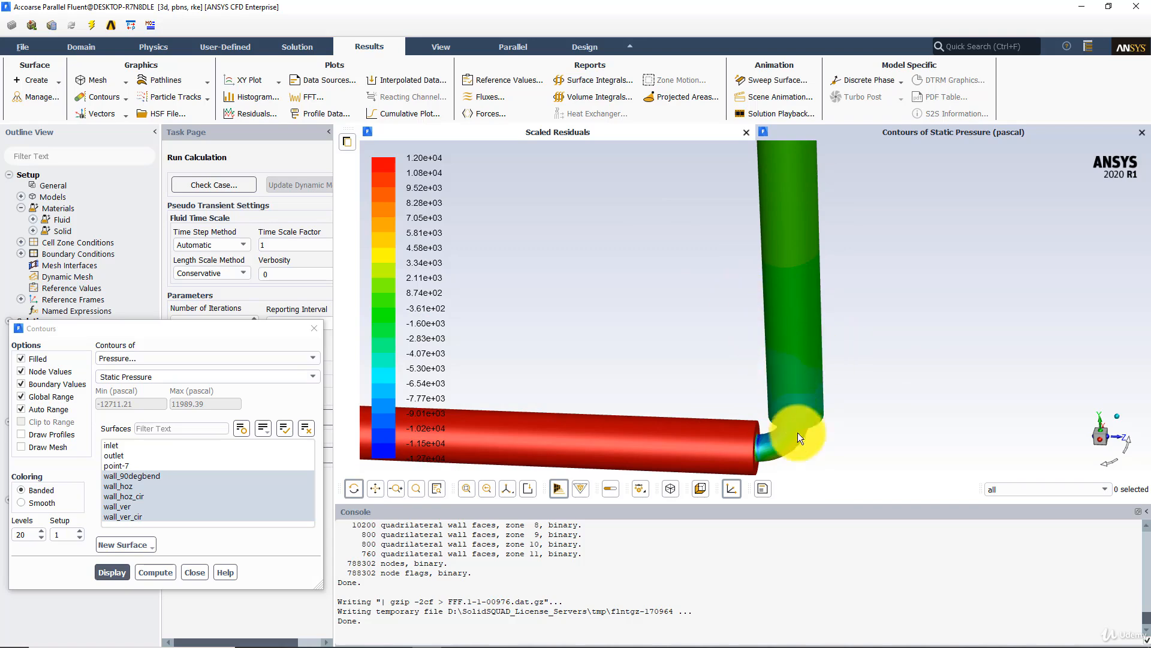
middle_drag(727, 393, 839, 469)
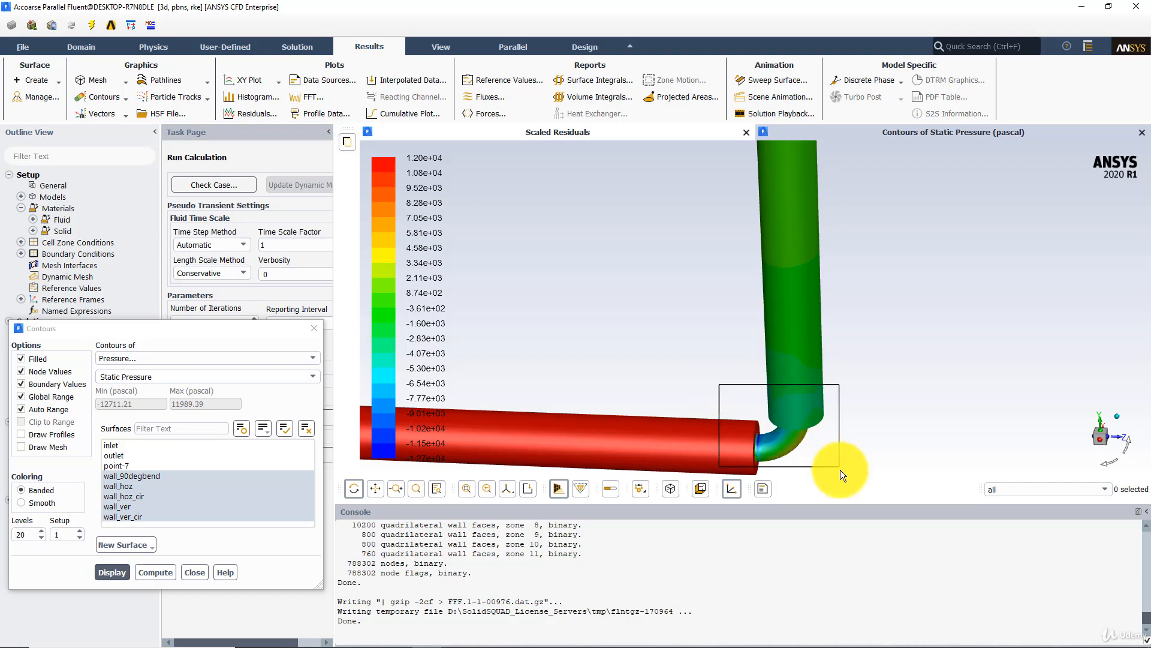
middle_drag(736, 373, 671, 332)
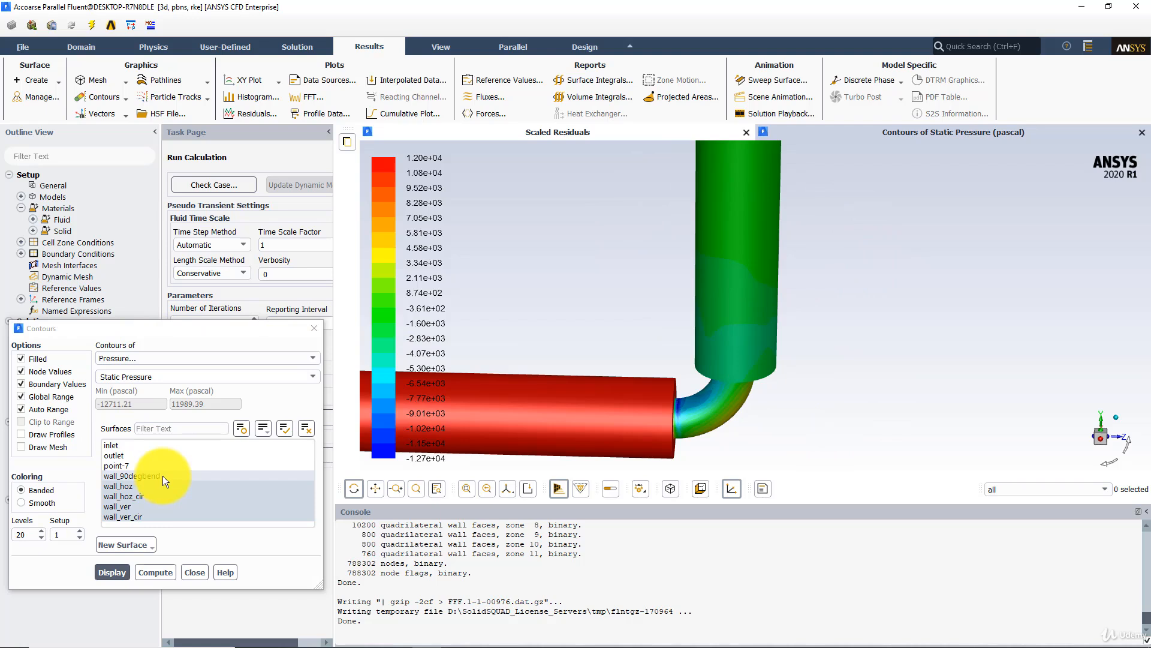
Create an iso-surface of the mesh X-Coordinate at a value of 0 m as a lengthwise mid-plane through the pipes
click(33, 78)
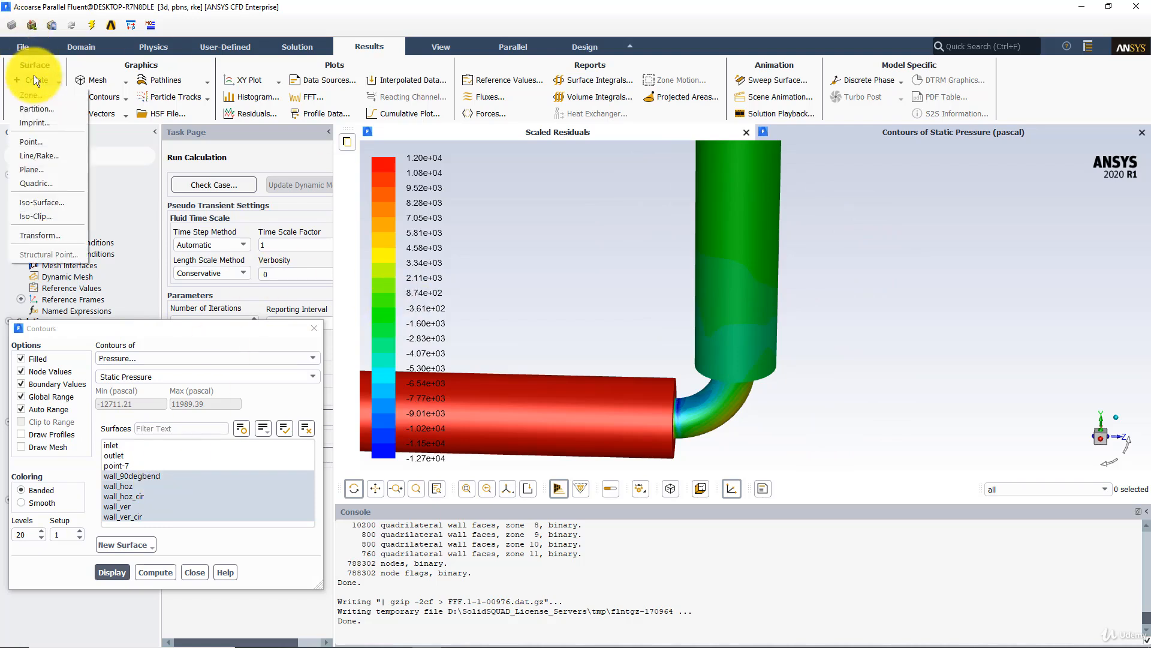
click(41, 202)
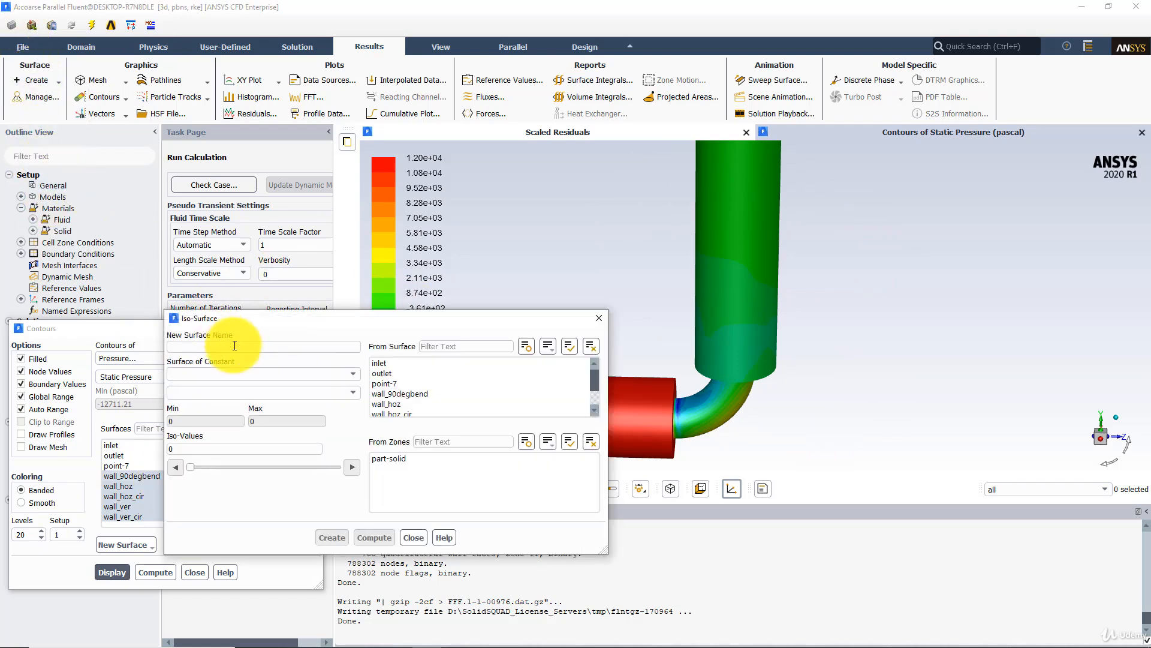
click(906, 358)
drag(906, 354, 614, 265)
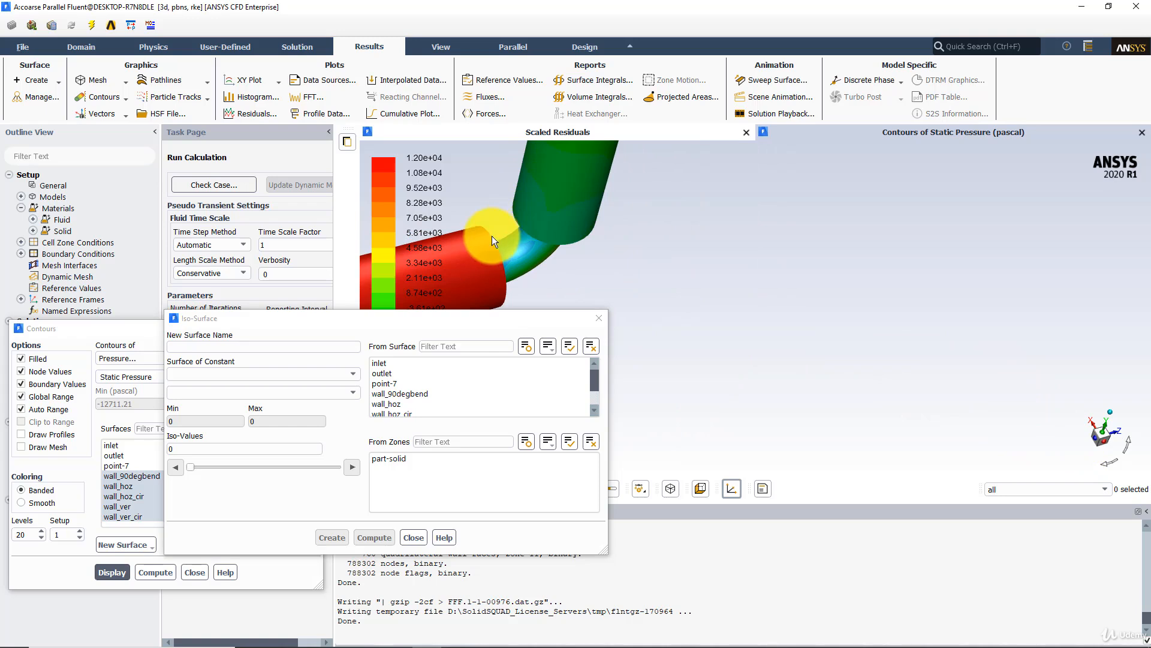
click(276, 347)
click(348, 373)
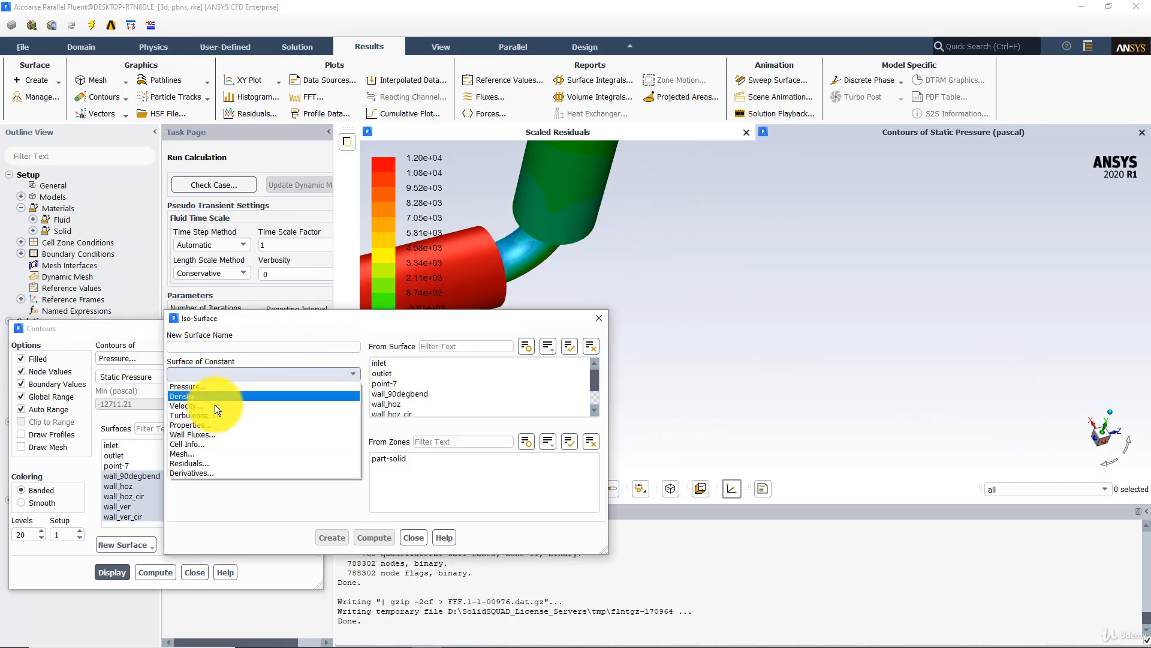
click(190, 454)
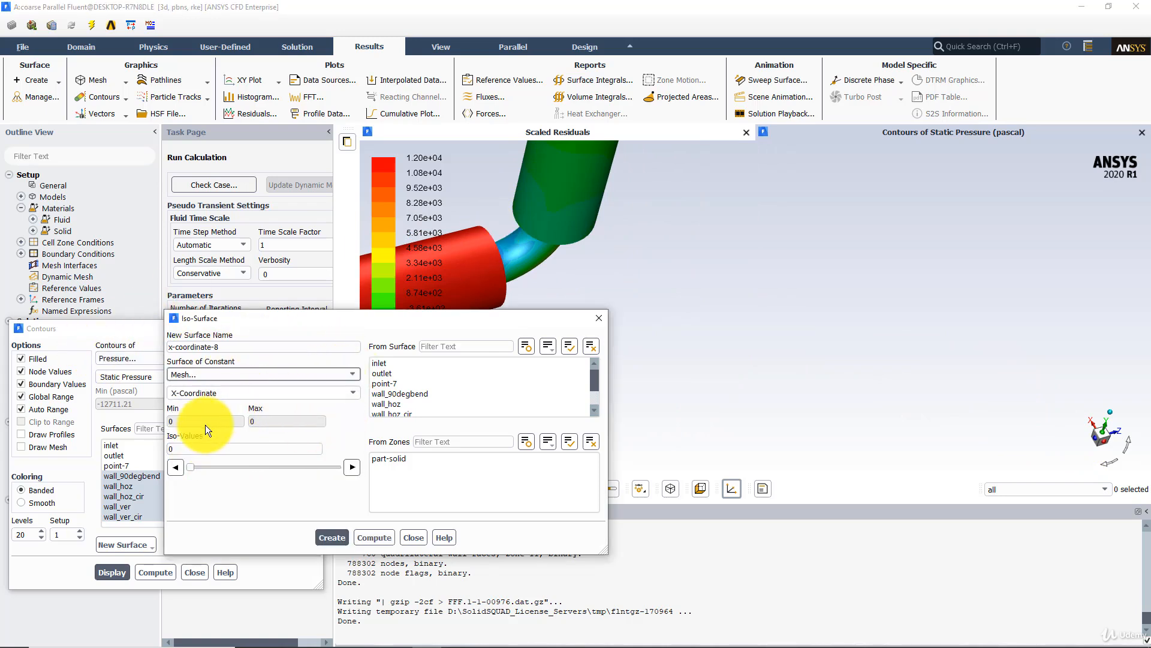
click(369, 536)
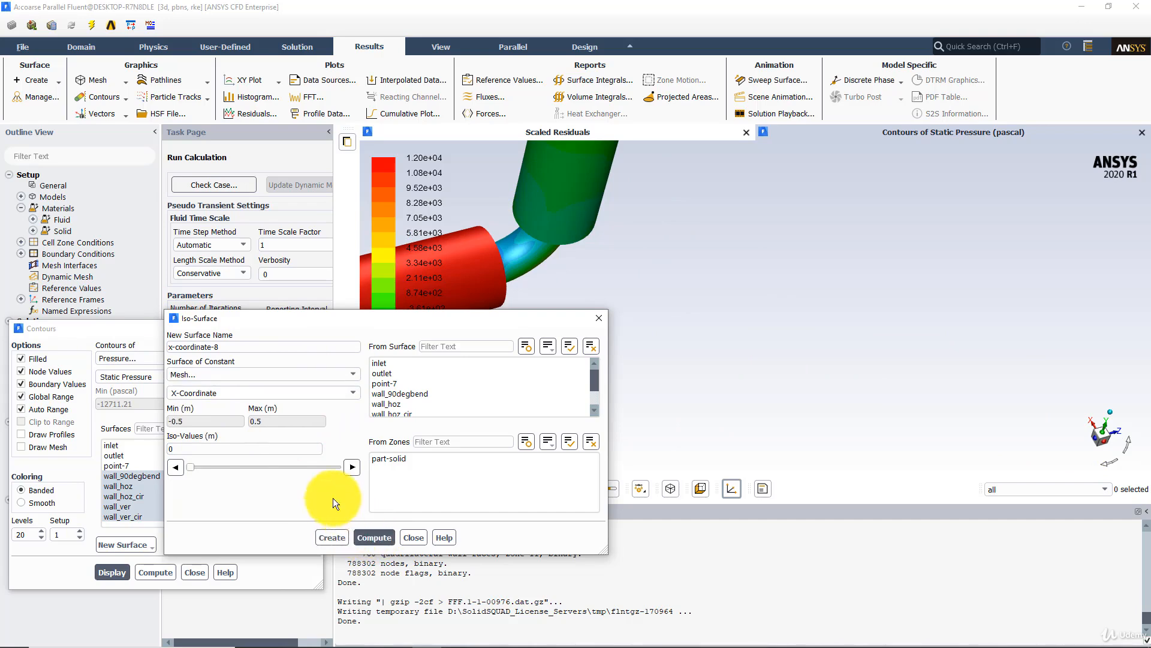
click(334, 537)
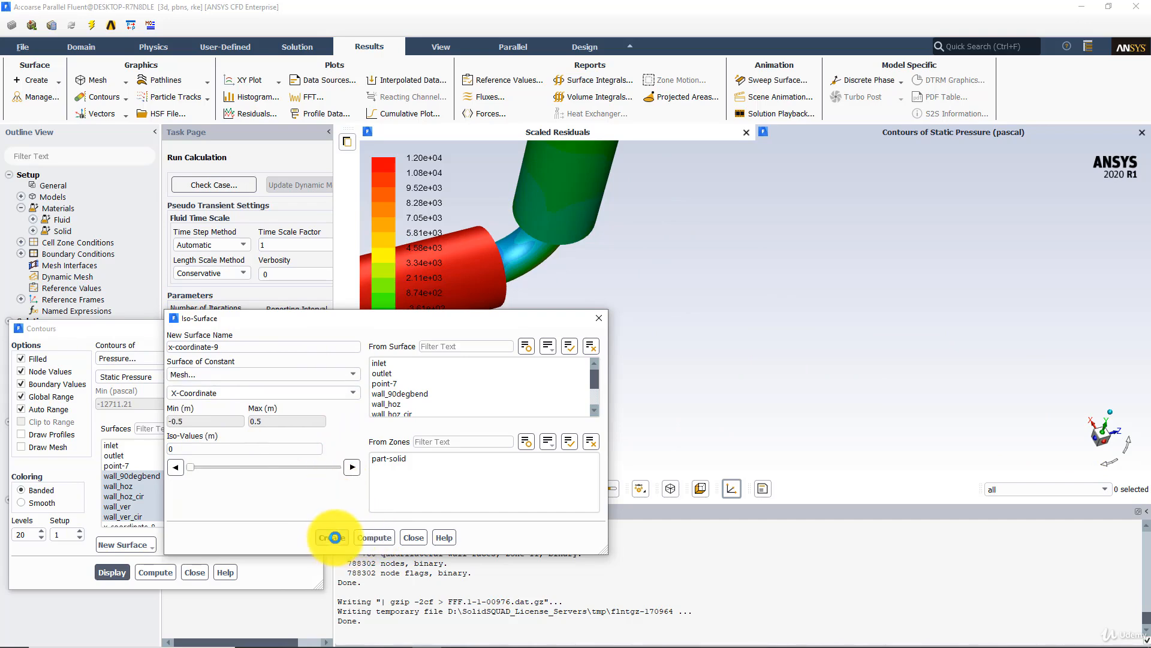
click(420, 538)
Display filled Static Pressure contours on the X = 0 plane only, viewed around the bend
scroll(176, 480, down, 1)
drag(146, 469, 143, 507)
click(139, 515)
click(113, 572)
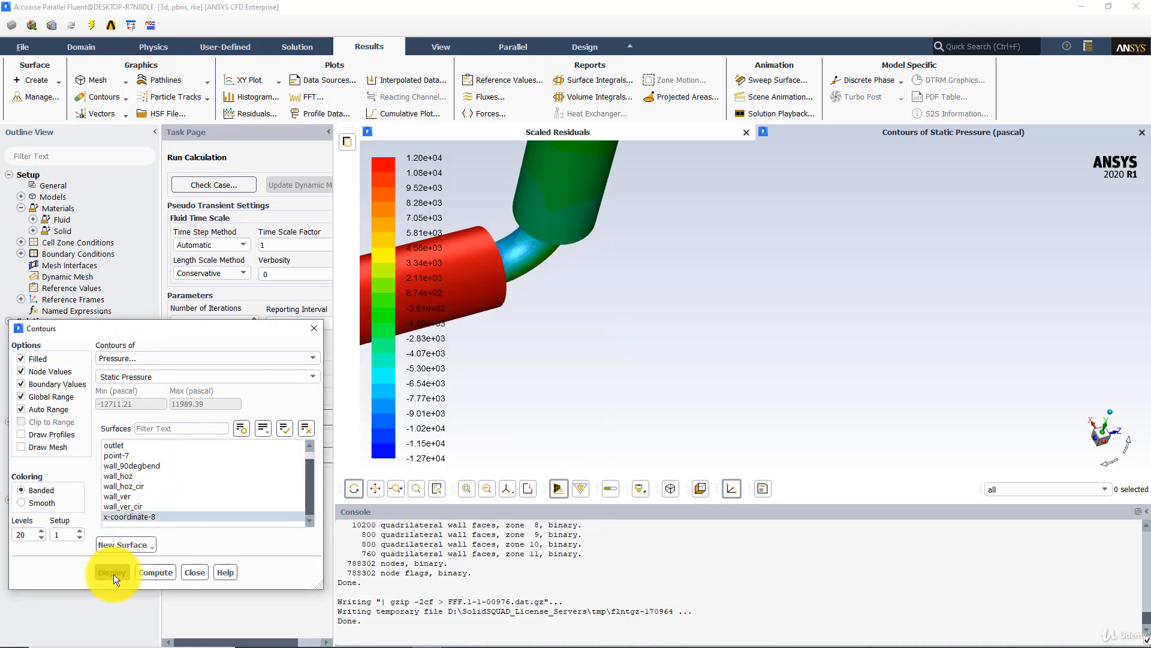
drag(511, 195, 603, 238)
middle_drag(645, 221, 828, 380)
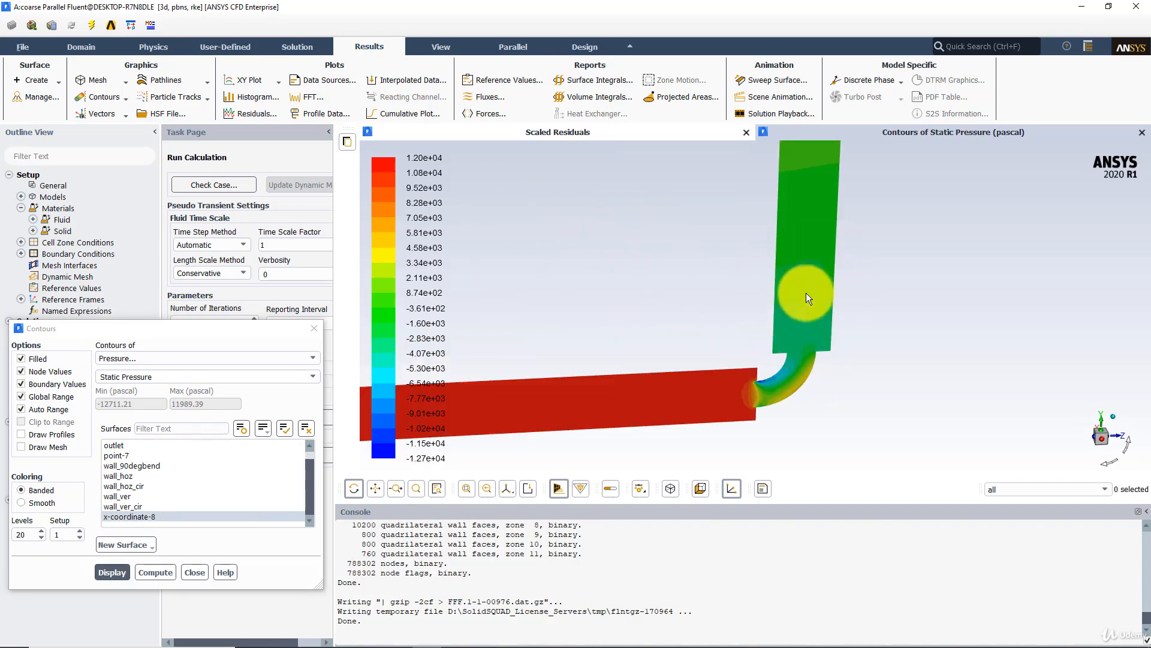
Display filled Velocity Magnitude contours on the X = 0 plane, focusing on the jet through the bend
click(110, 358)
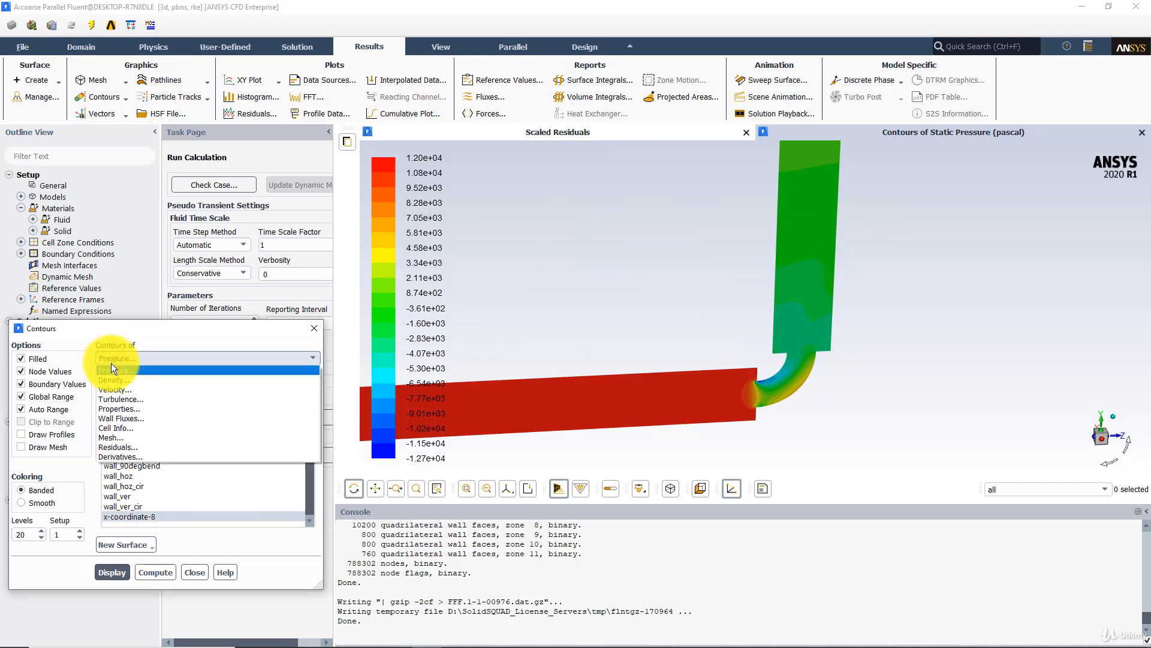
click(122, 389)
click(113, 572)
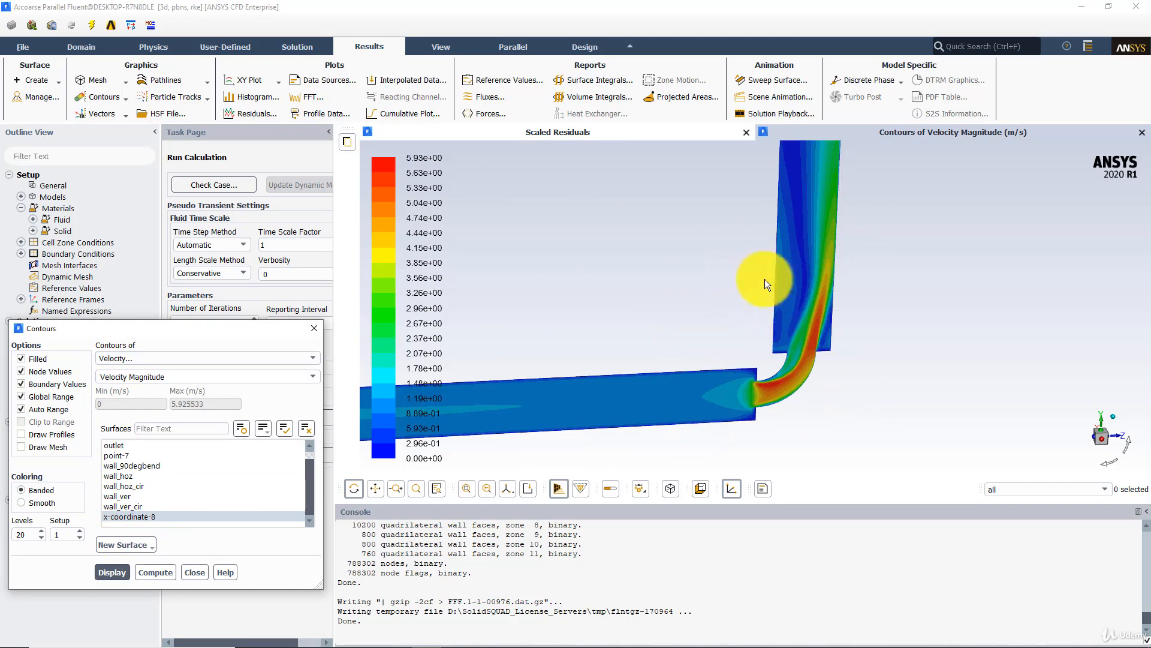
middle_drag(694, 217, 896, 451)
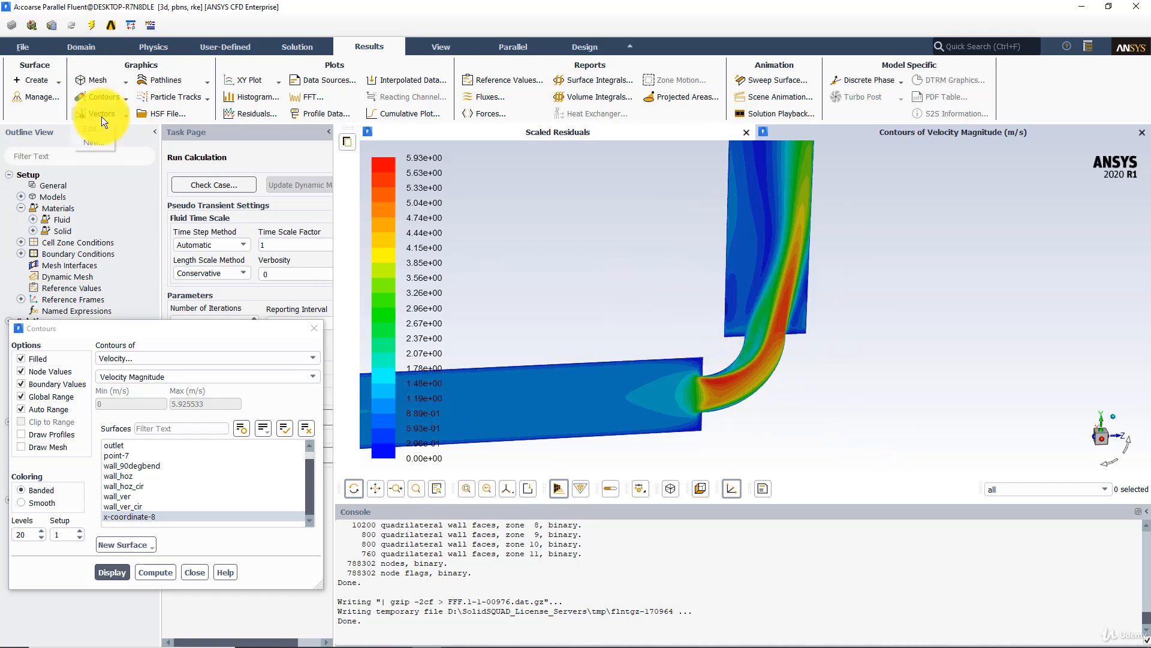
Display velocity vectors colored by Velocity Magnitude on the X = 0 plane
click(96, 126)
scroll(325, 493, down, 3)
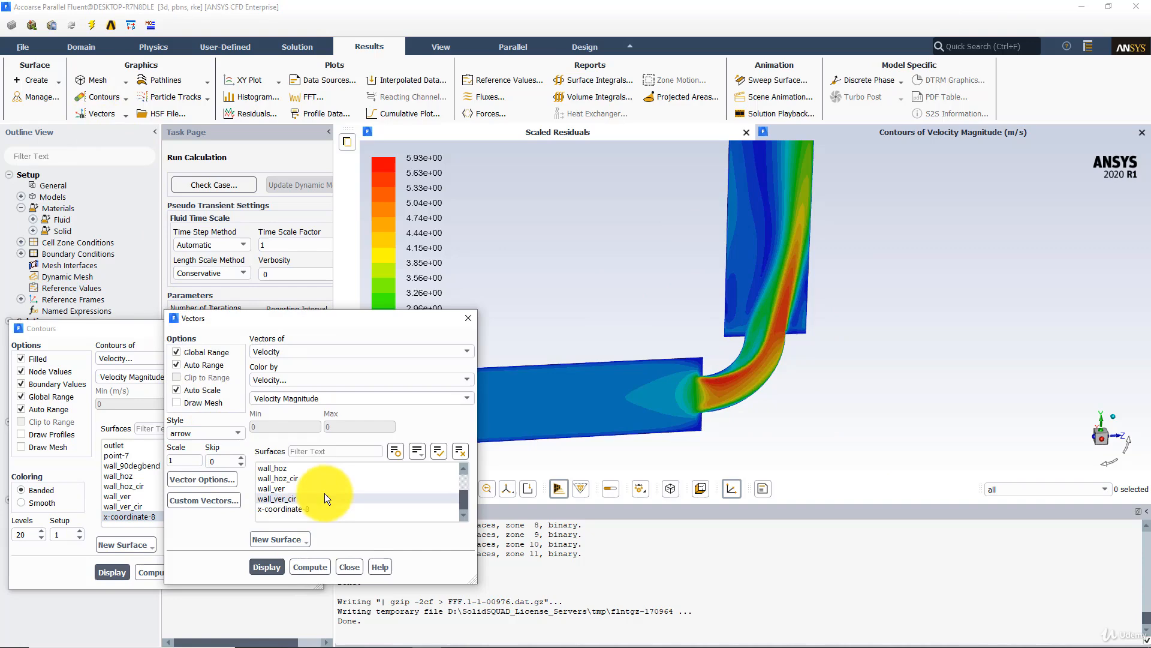
click(304, 509)
click(261, 566)
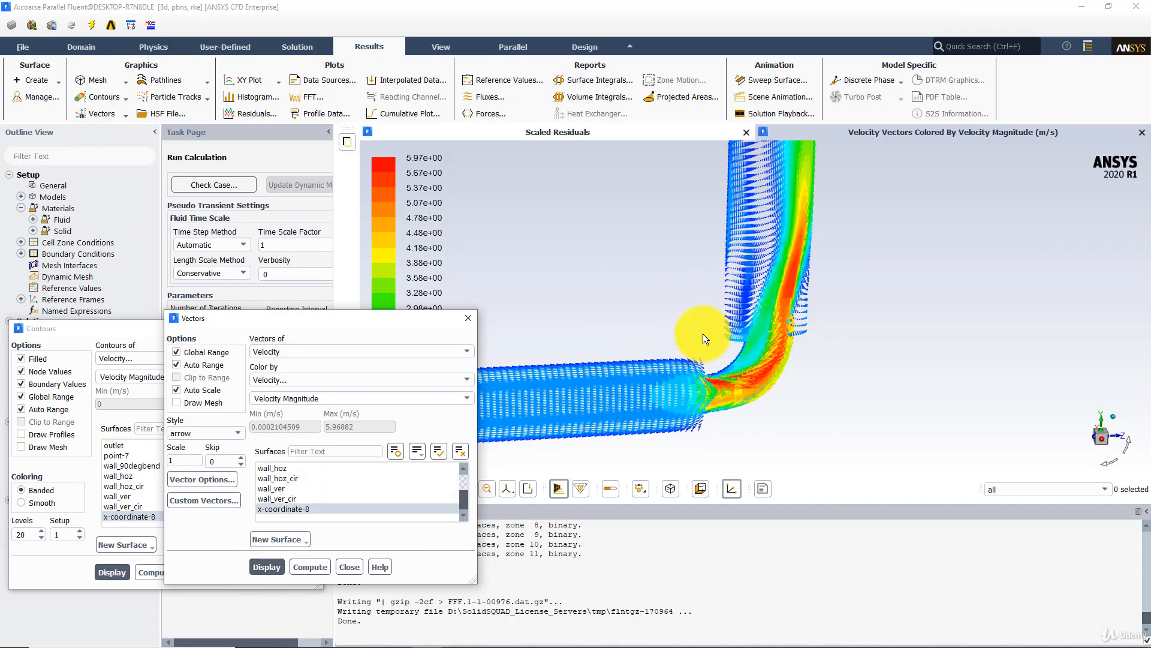
scroll(735, 275, up, 2)
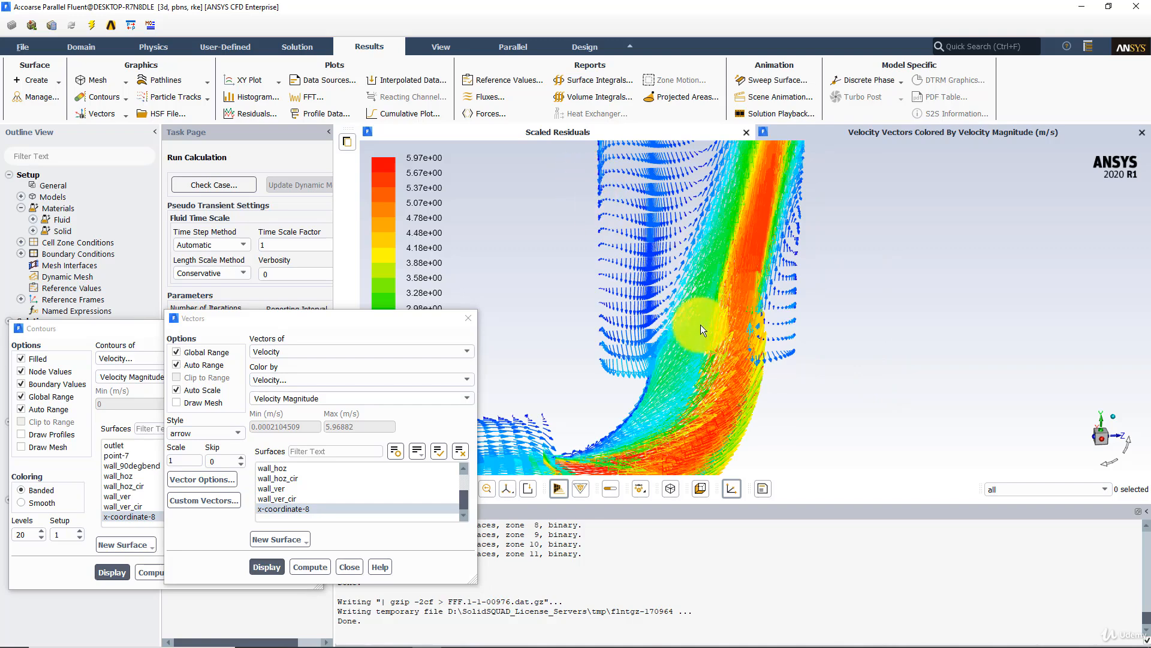
Redisplay the velocity vectors at a scale of 0.5, examine the flow along the vertical pipe, and close the vector settings
drag(181, 461, 164, 461)
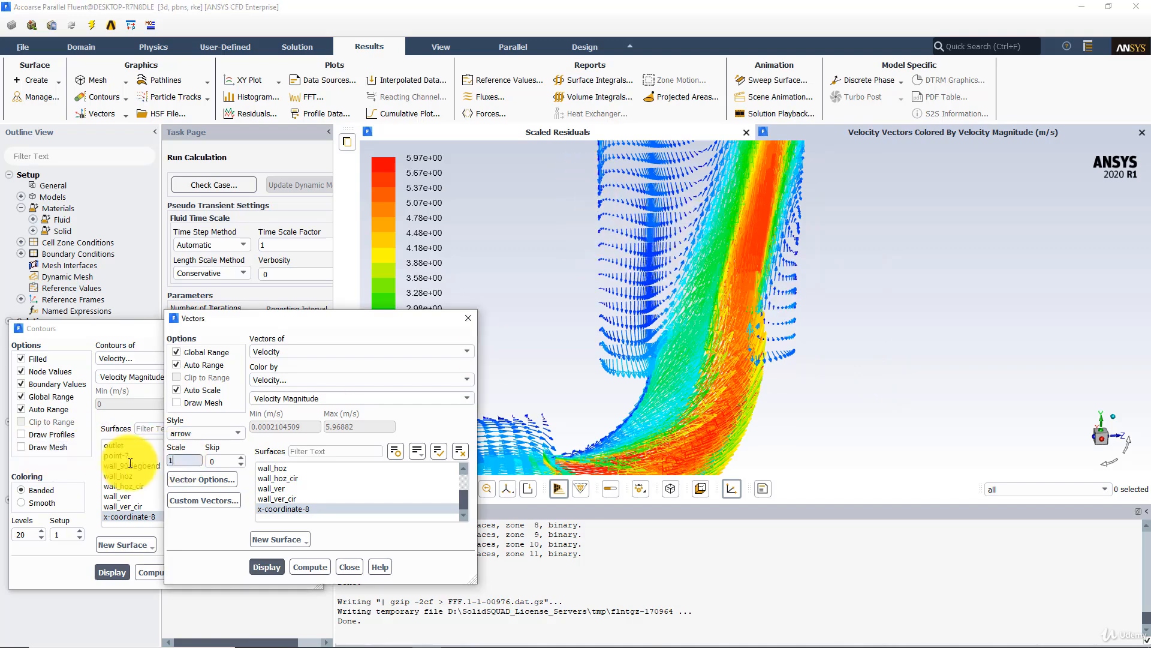
text(0.5)
click(267, 565)
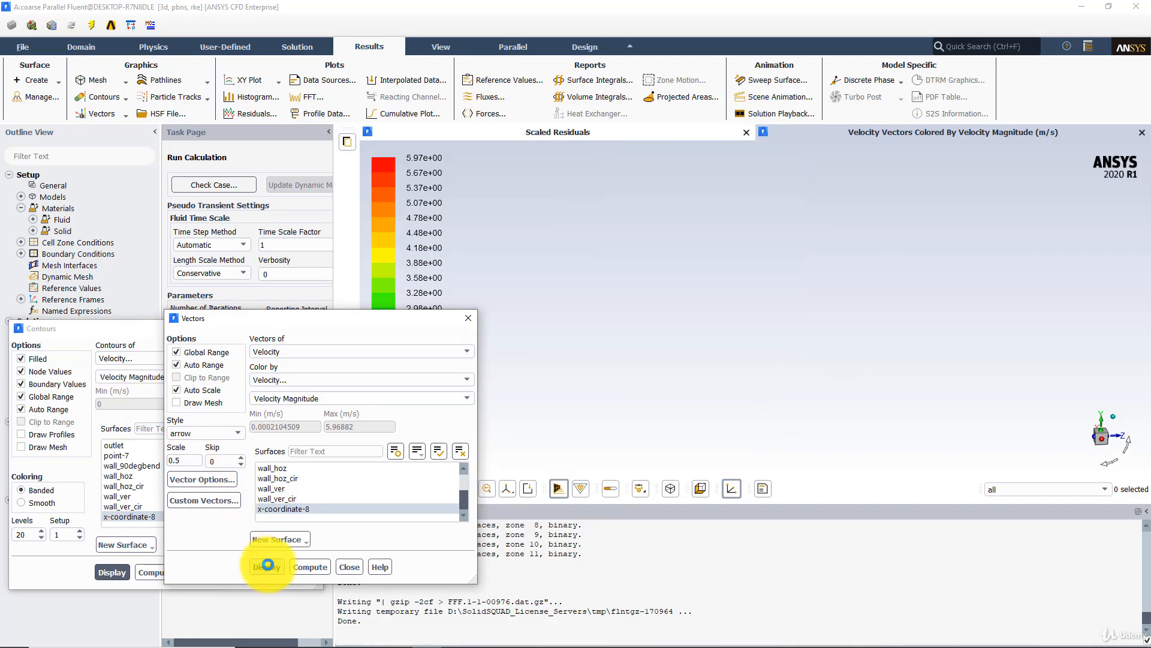
mouse_move(814, 306)
middle_down()
mouse_move(746, 232)
mouse_move(783, 248)
middle_up()
middle_drag(674, 279, 514, 185)
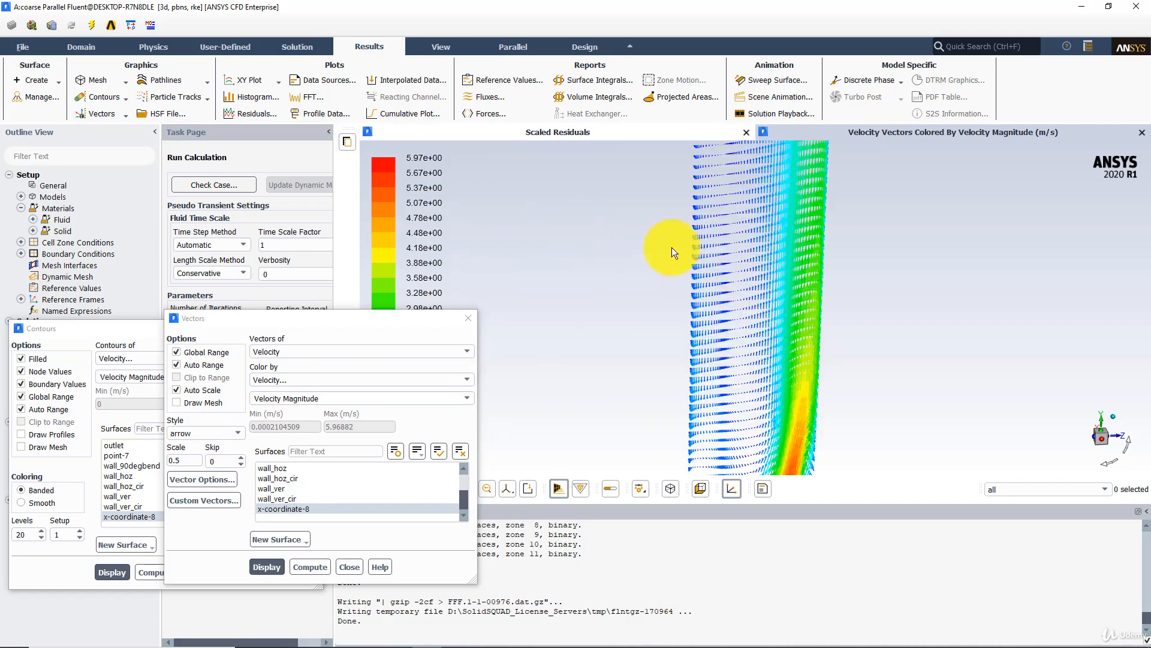
middle_drag(909, 329, 771, 253)
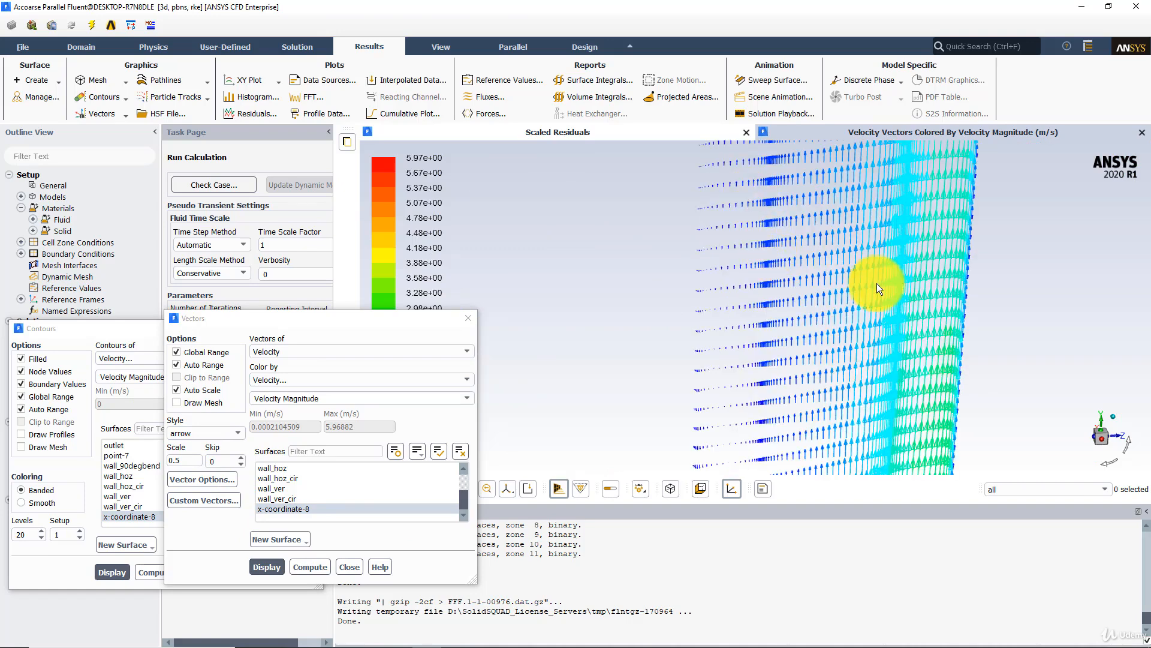
middle_drag(876, 283, 750, 198)
middle_drag(715, 150, 796, 174)
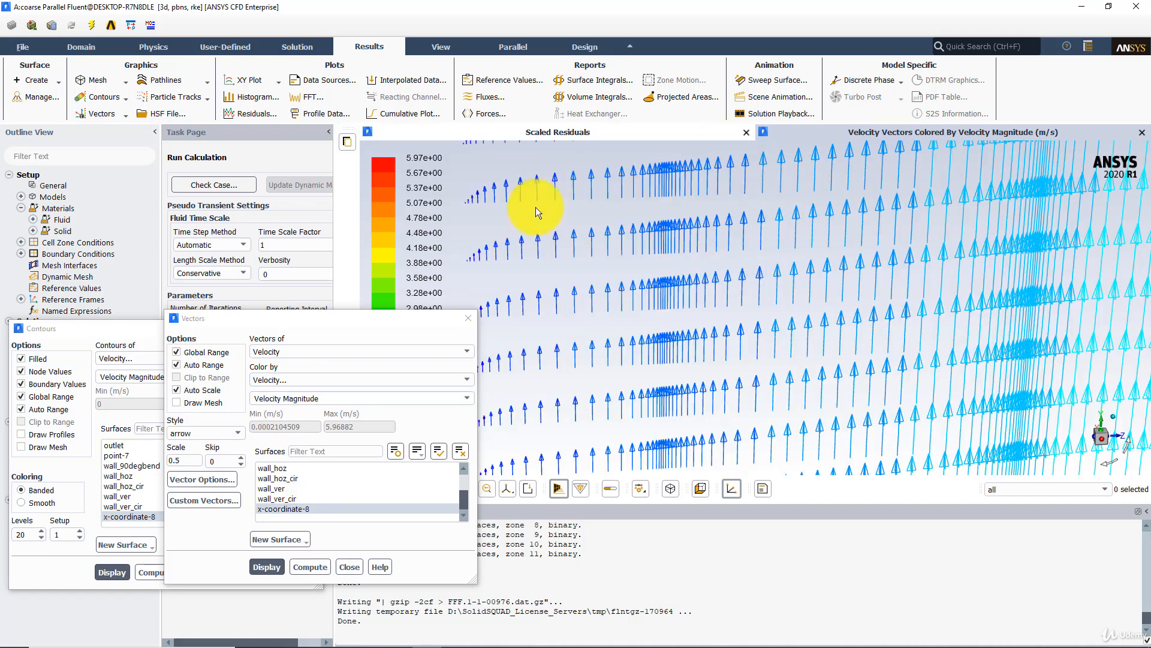
middle_drag(951, 229, 661, 185)
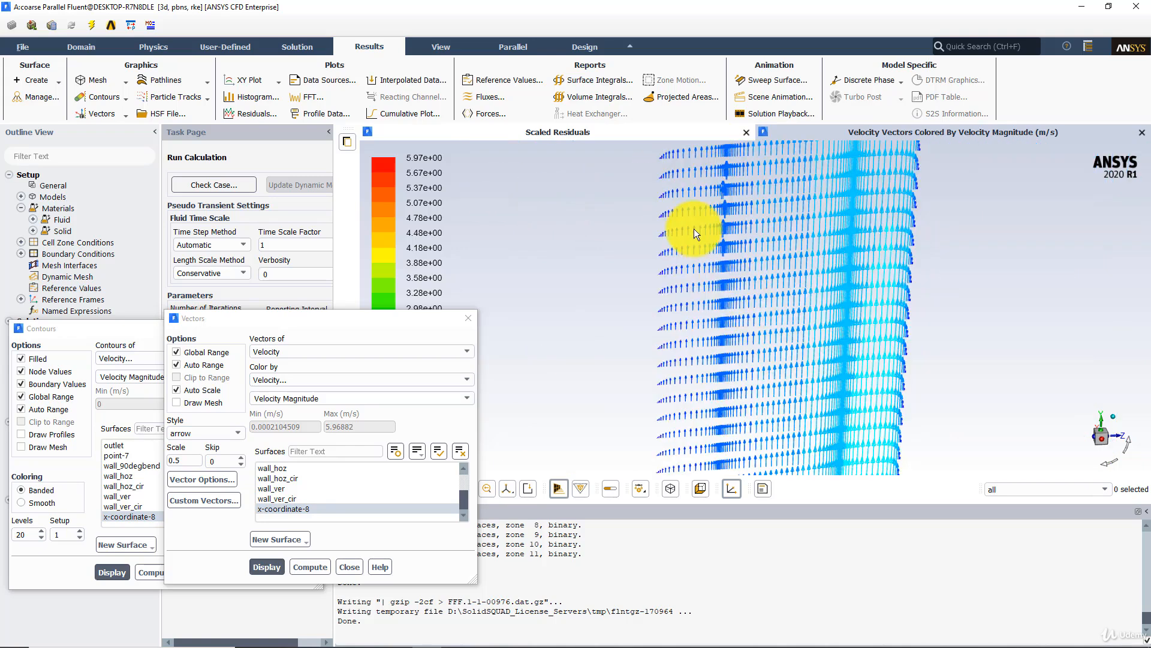
click(469, 318)
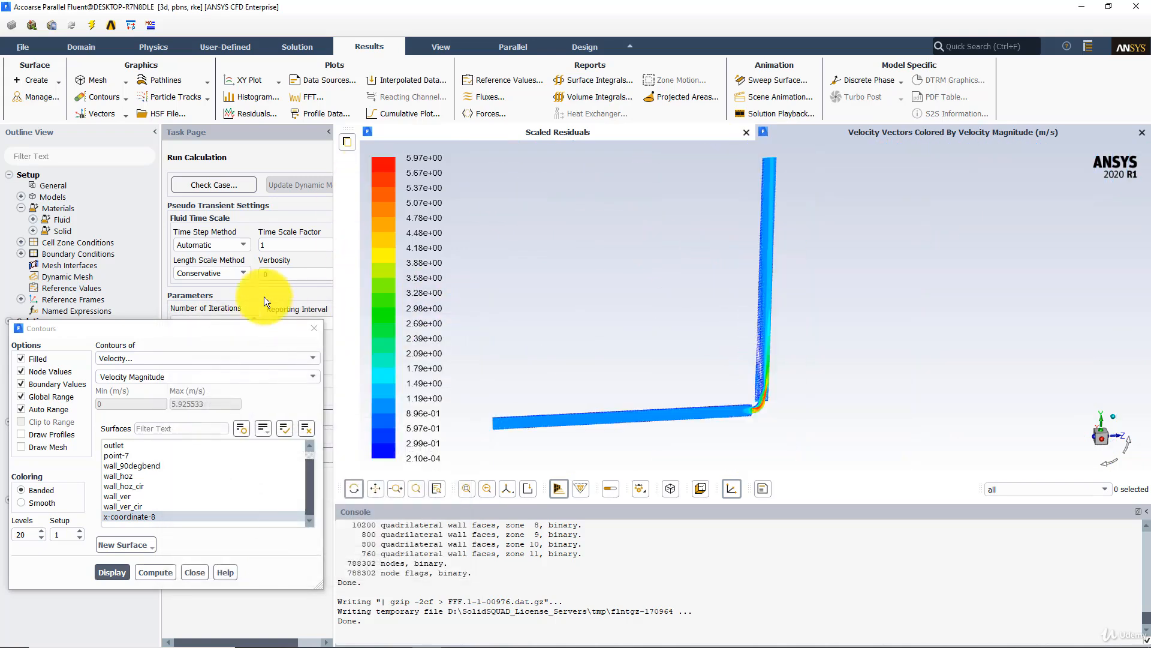
Display filled Wall Yplus turbulence contours on the X = 0 plane
click(165, 358)
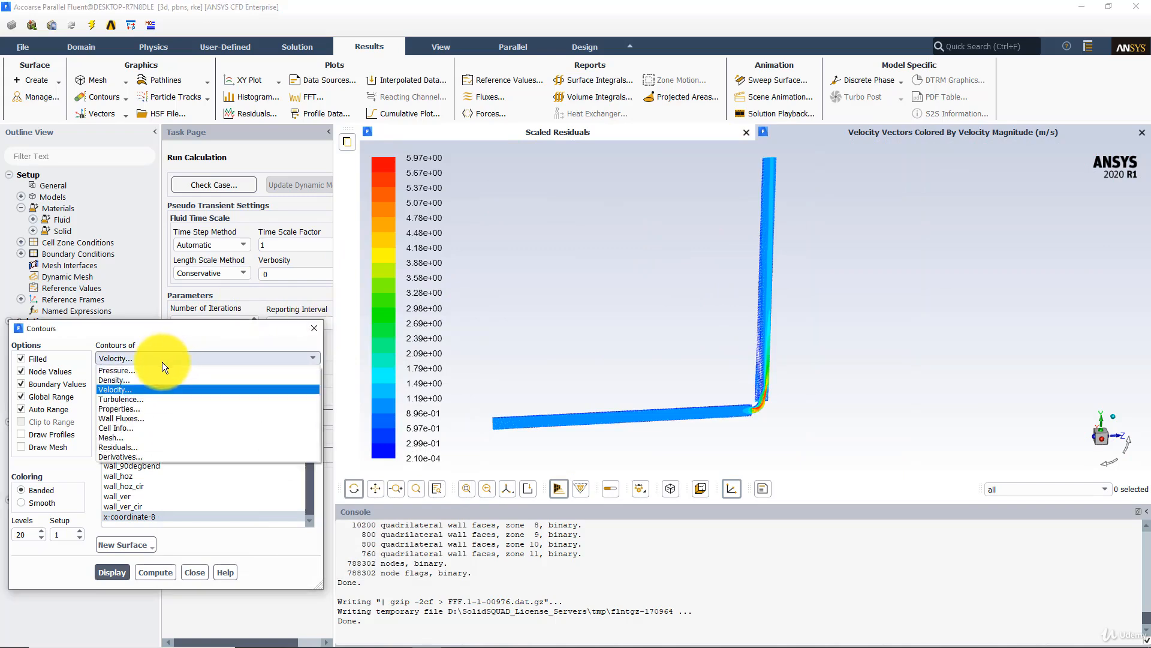
click(132, 398)
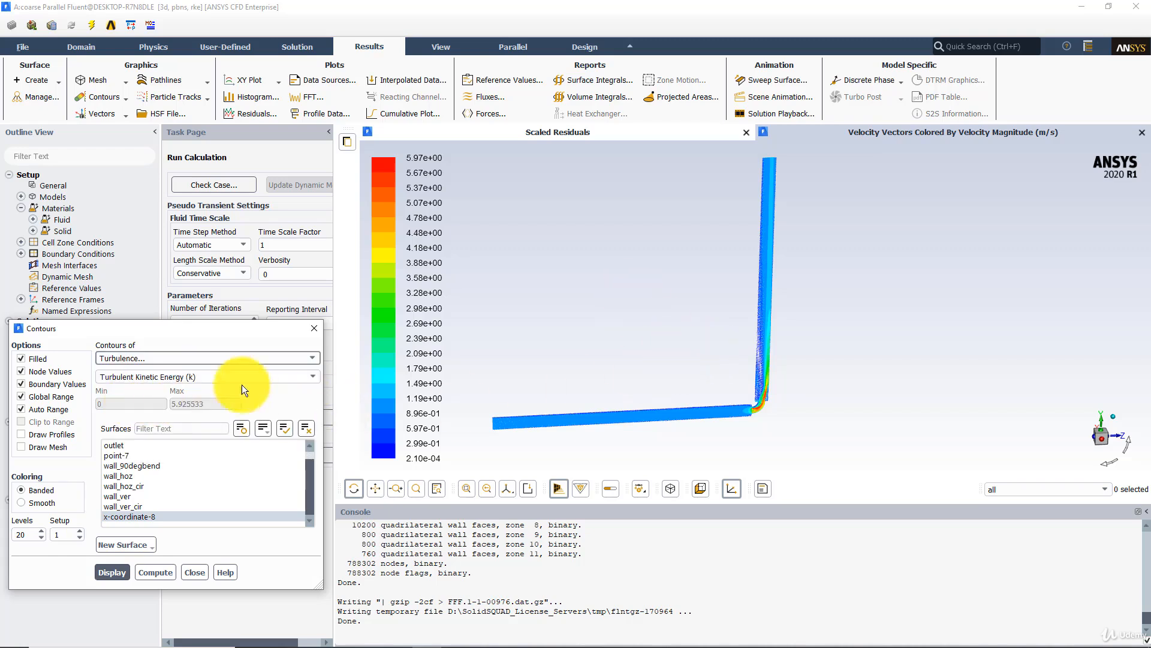
click(320, 376)
click(134, 455)
click(311, 376)
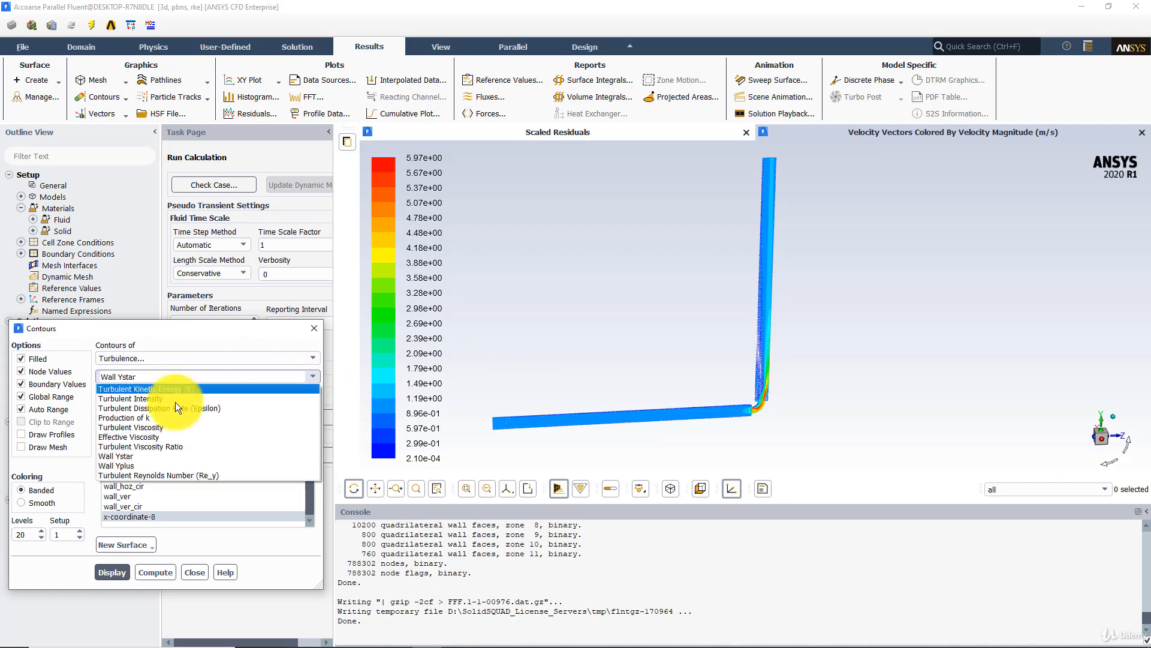
click(118, 464)
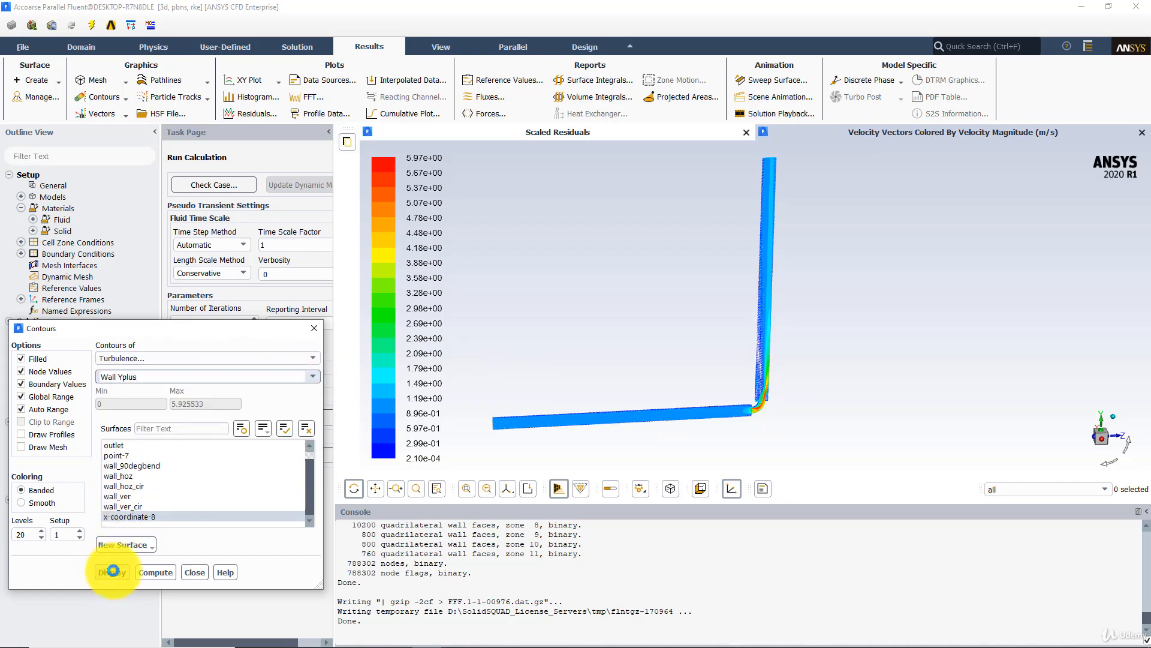
click(113, 570)
drag(657, 329, 733, 388)
Display Wall Yplus contours on the five wall surfaces instead and examine the annular face where the bend meets the vertical pipe
click(118, 515)
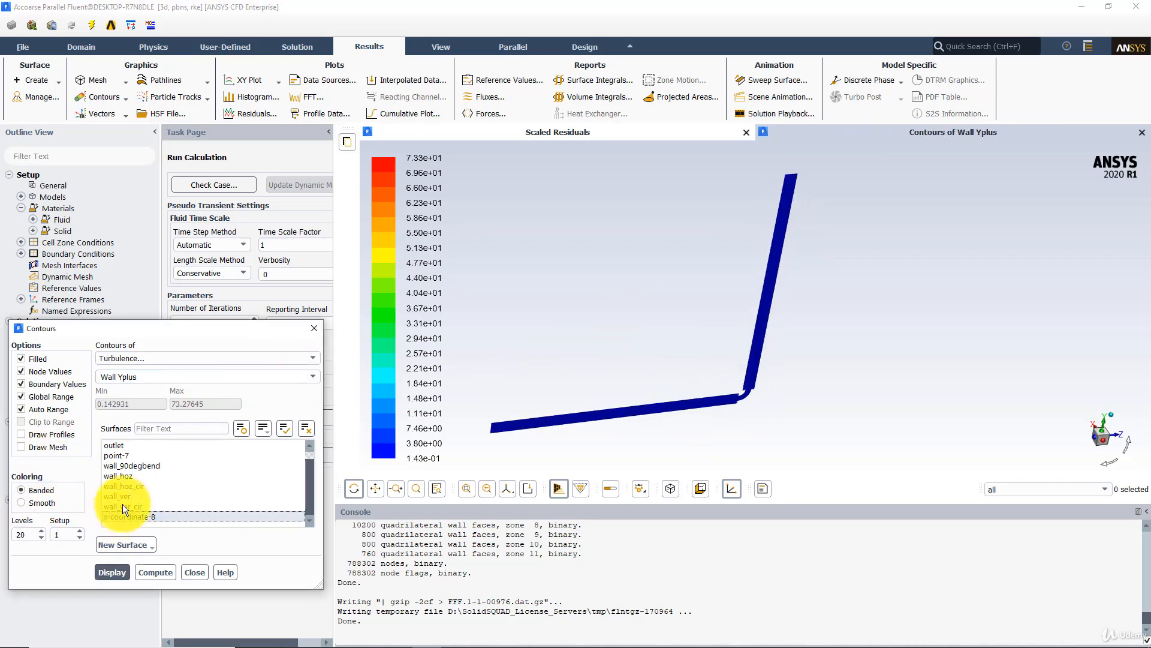
drag(135, 466, 124, 509)
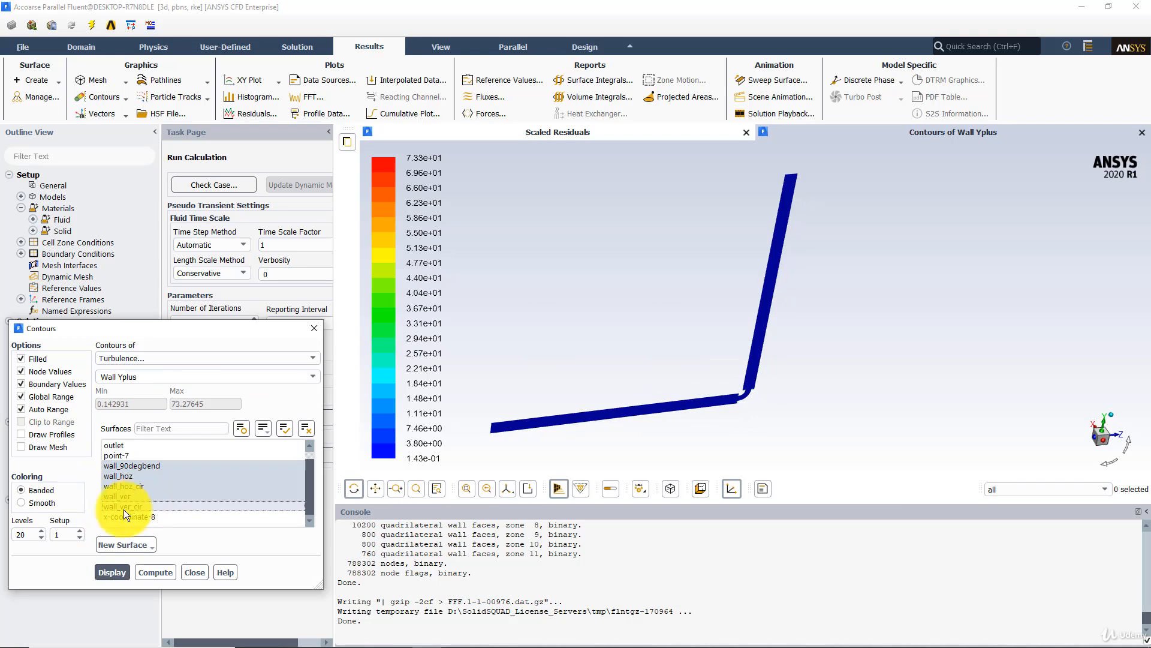
click(110, 570)
drag(666, 383, 891, 395)
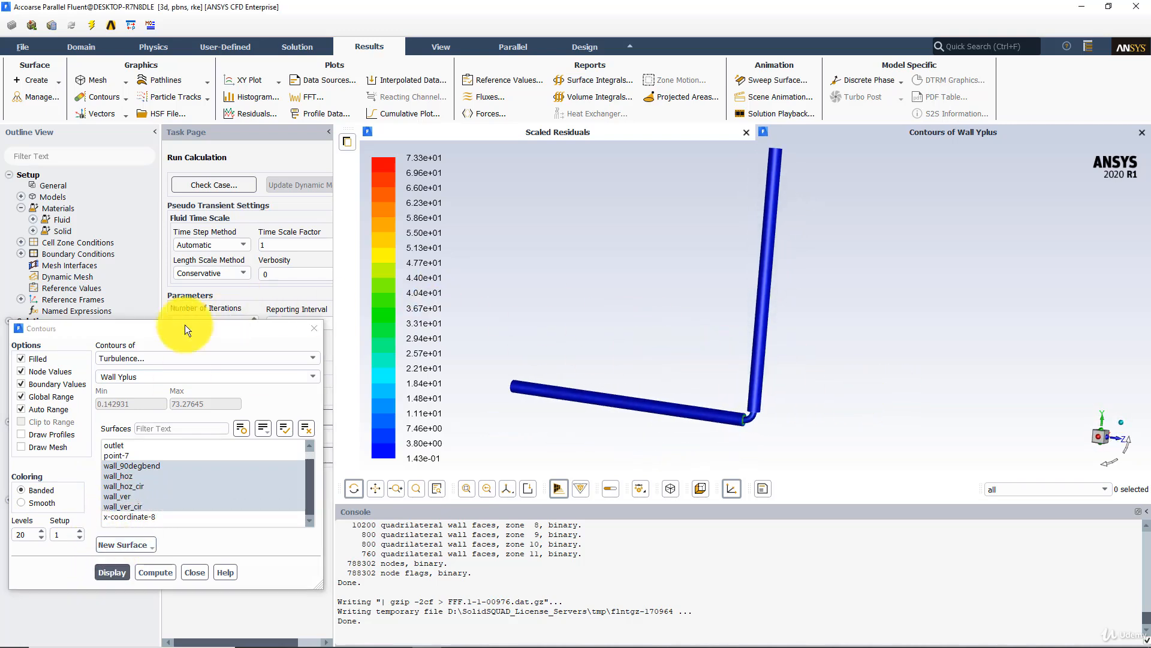
middle_drag(775, 434, 775, 434)
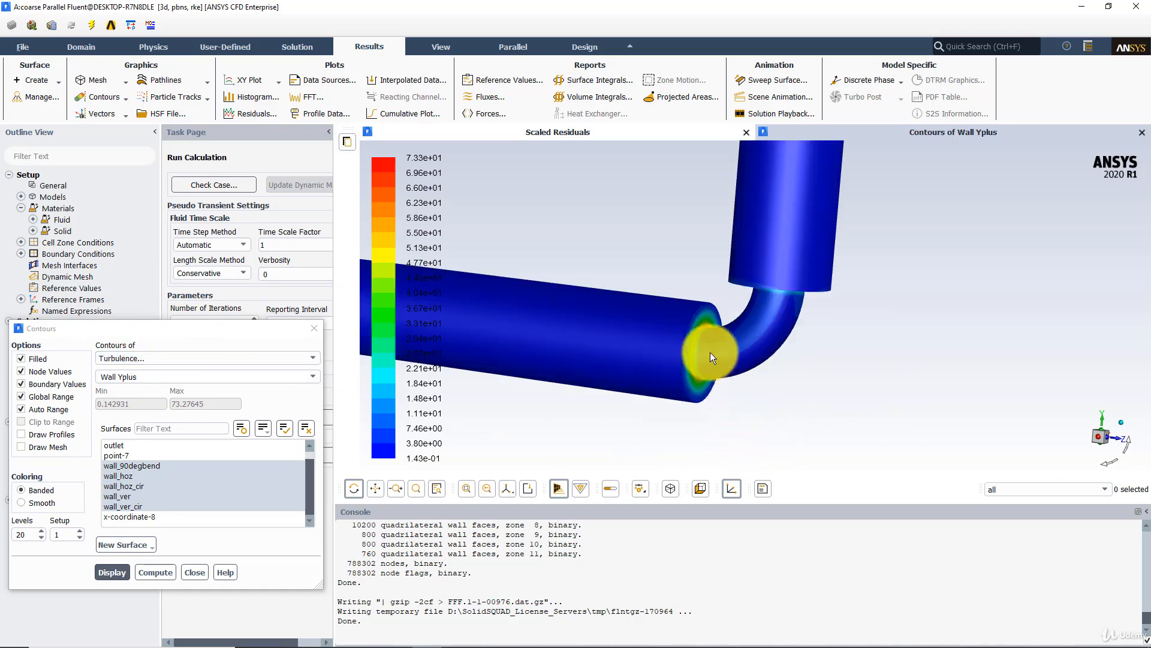
middle_drag(703, 265, 816, 344)
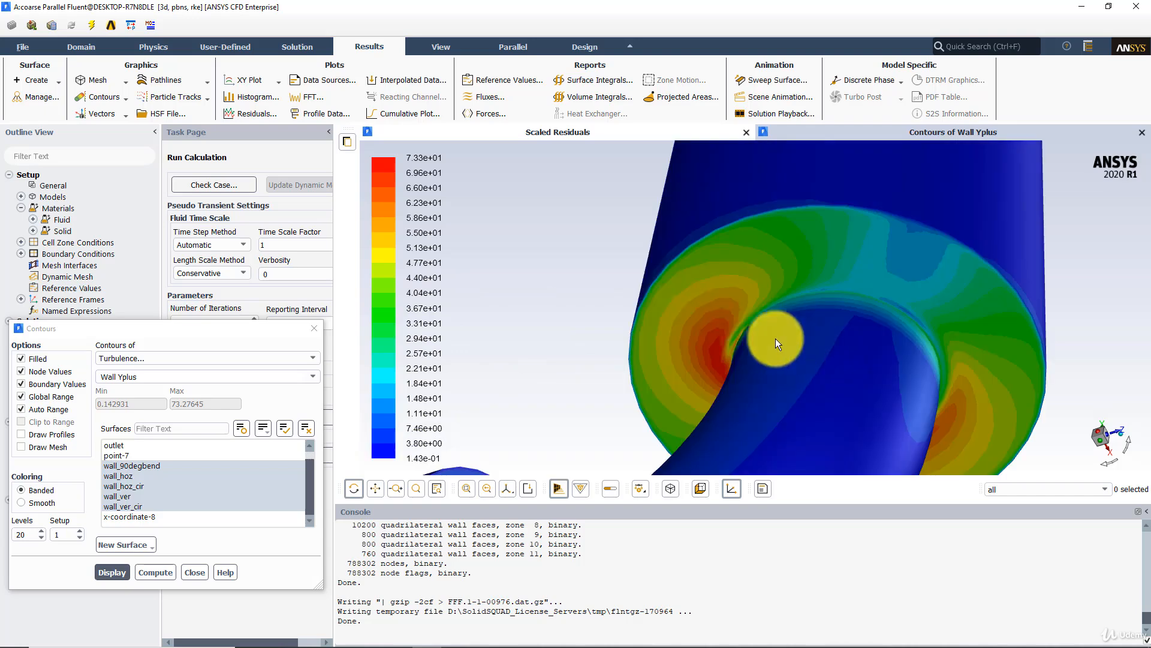
middle_drag(667, 283, 797, 385)
middle_drag(700, 337, 727, 372)
middle_drag(742, 385, 670, 263)
middle_drag(796, 404, 717, 310)
drag(708, 413, 686, 336)
middle_drag(768, 300, 825, 350)
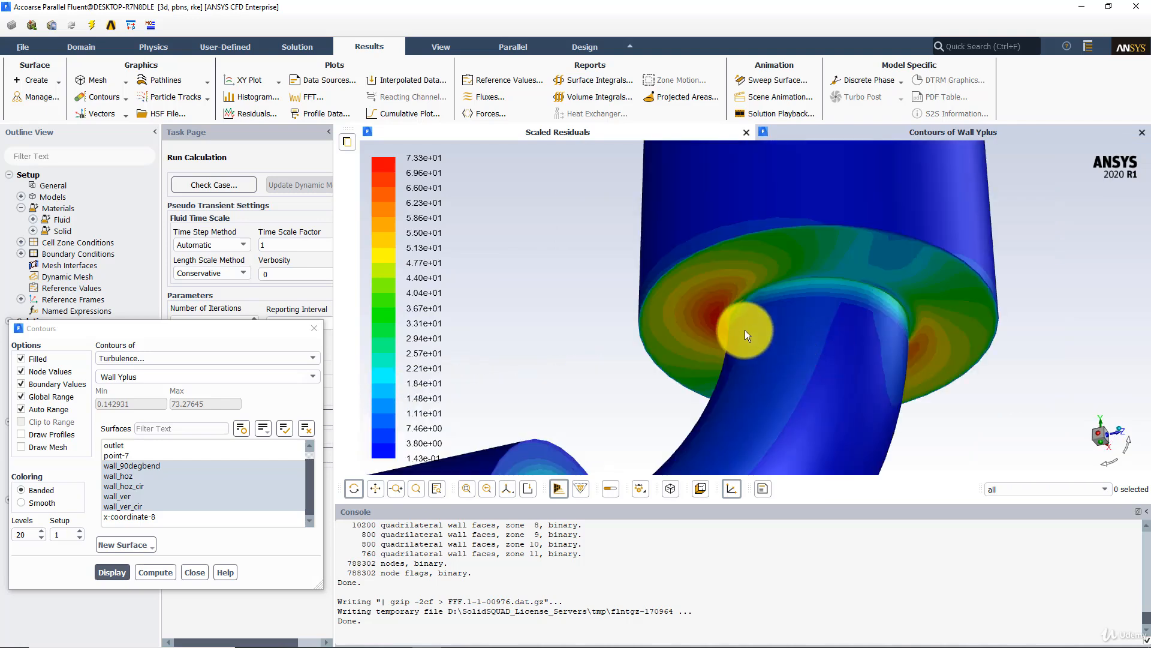
Switch to Workbench and open the coarse system's mesh in the Meshing application
mouse_move(334, 635)
click(400, 637)
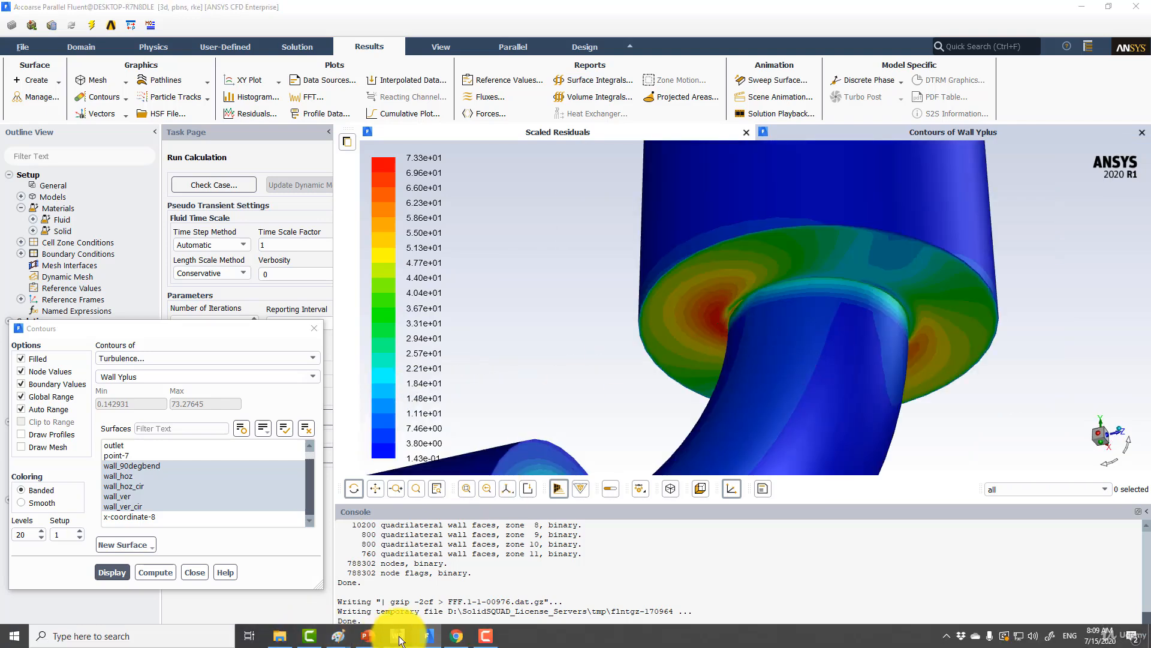
click(243, 139)
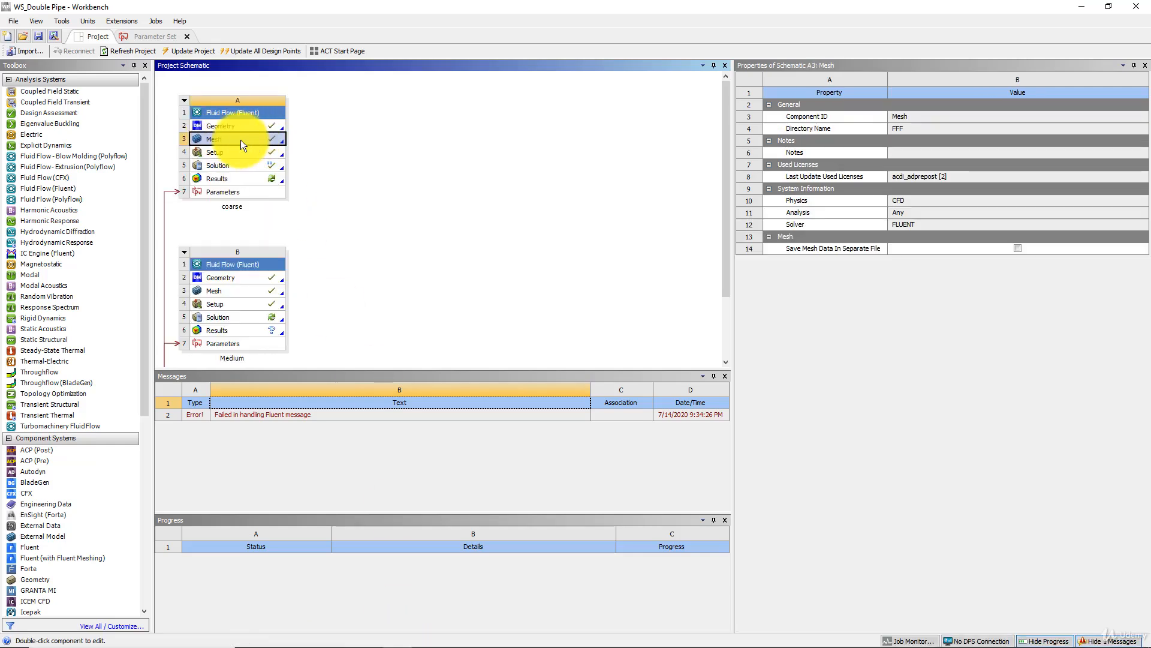
double_click(240, 139)
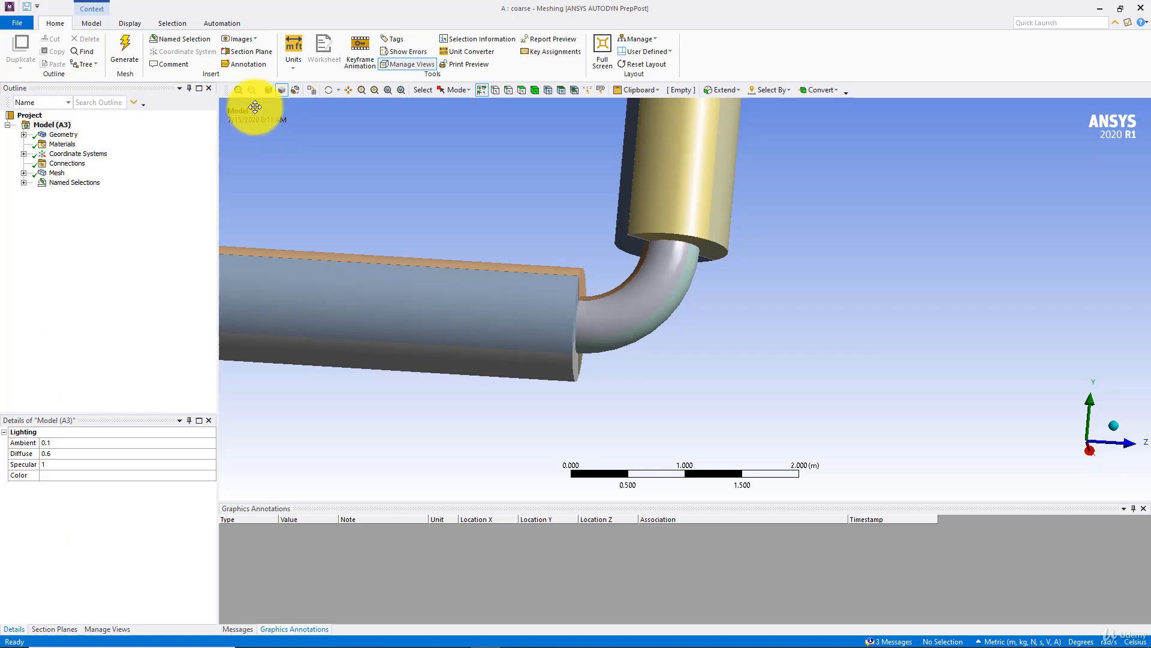
Display the coarse mesh with its mesh controls and examine it around the bend and the vertical pipe's annular face
mouse_move(589, 203)
middle_down()
mouse_move(596, 223)
mouse_move(589, 205)
middle_up()
scroll(630, 225, up, 3)
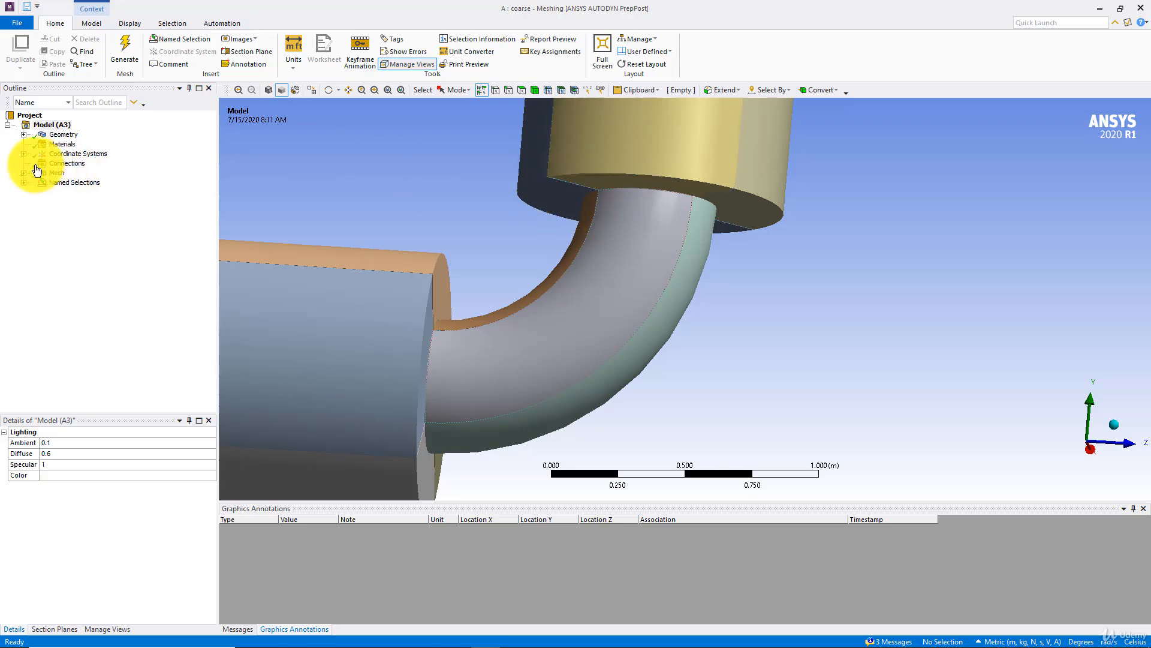
click(56, 173)
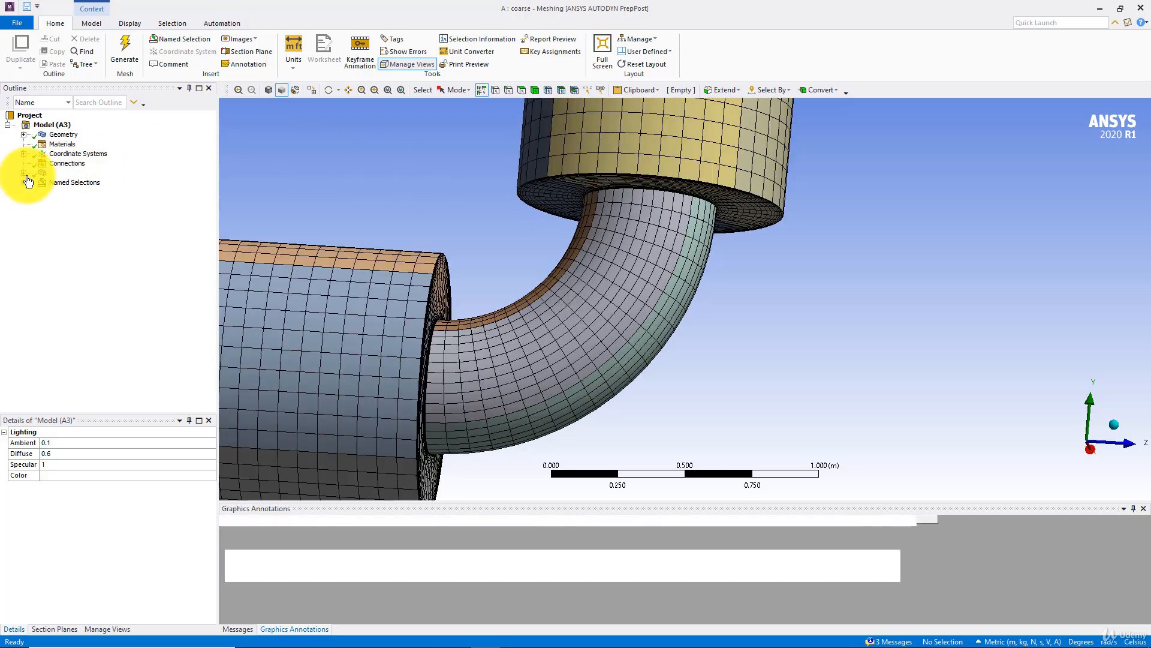
click(23, 172)
middle_drag(420, 198, 500, 280)
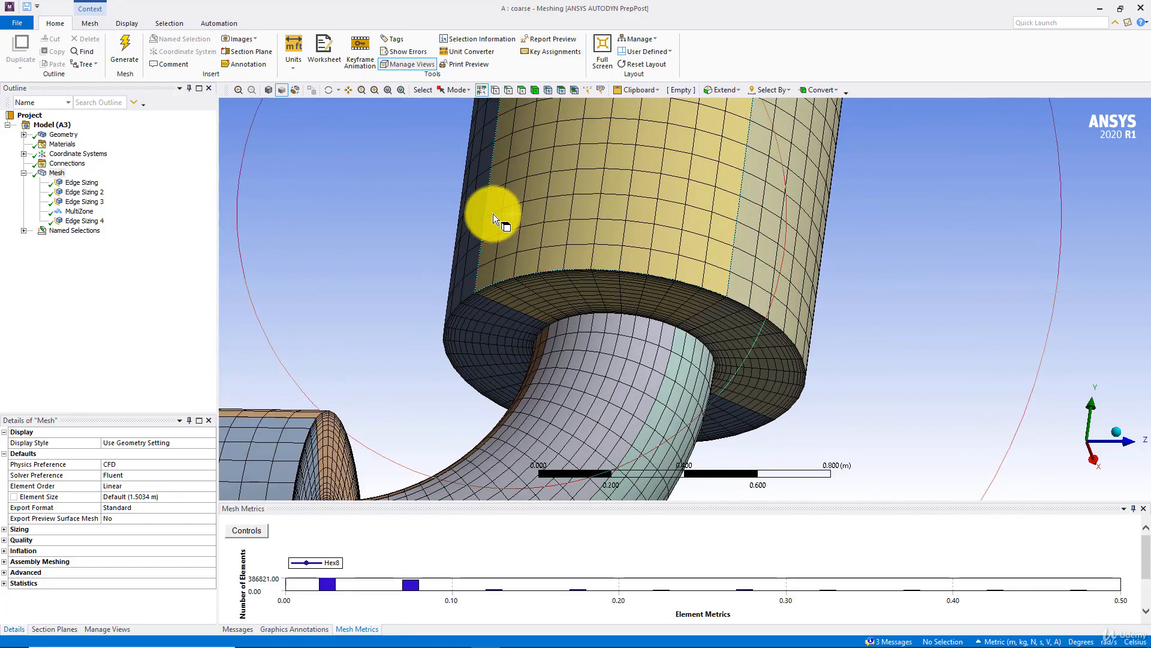
Insert an edge sizing on the vertical pipe's 12 lengthwise edges with 60 divisions, Hard behavior and a bias factor of 14
right_click(65, 176)
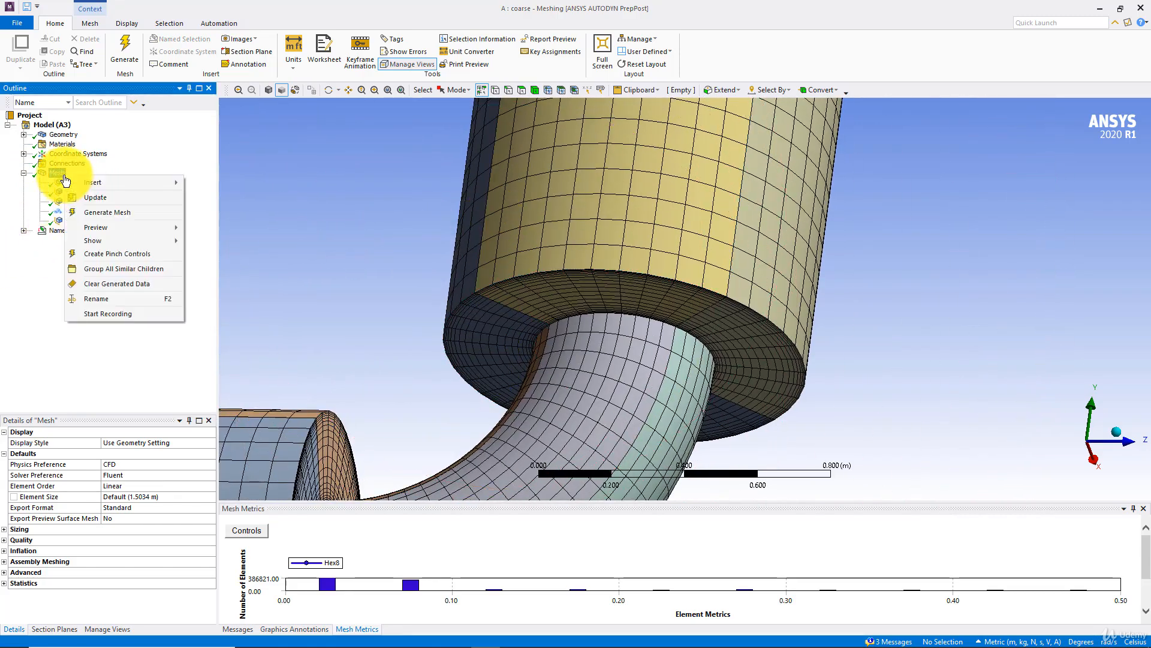
mouse_move(111, 182)
click(211, 198)
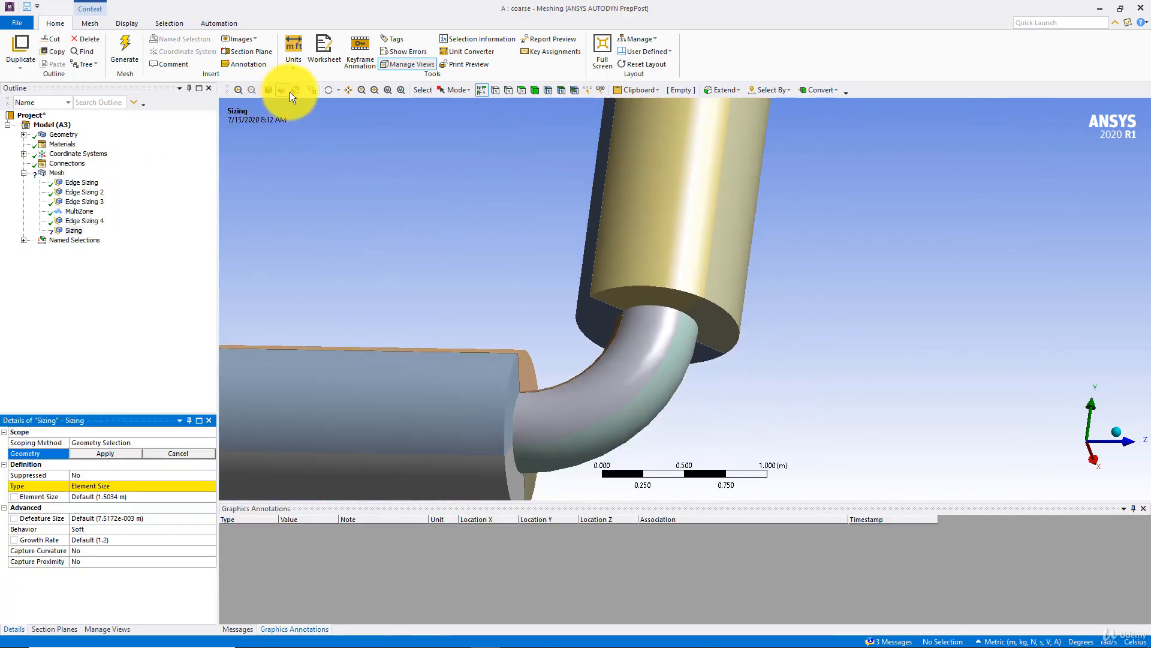
click(296, 91)
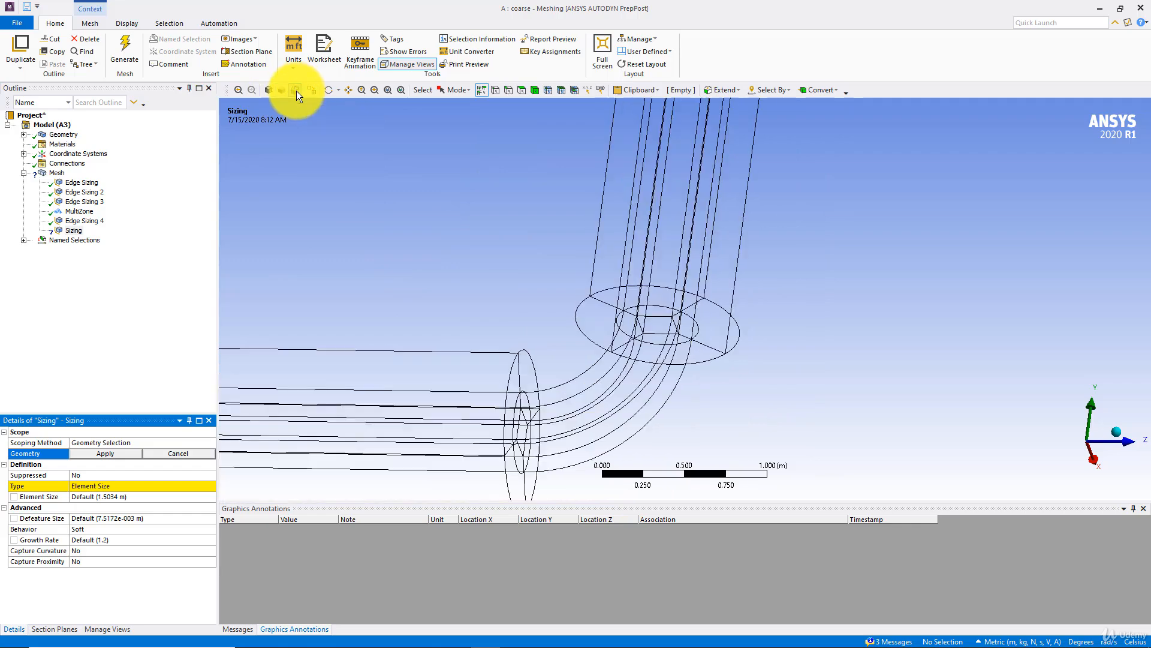
mouse_move(525, 245)
middle_down()
mouse_move(518, 280)
mouse_move(475, 77)
mouse_move(522, 200)
mouse_move(514, 240)
middle_up()
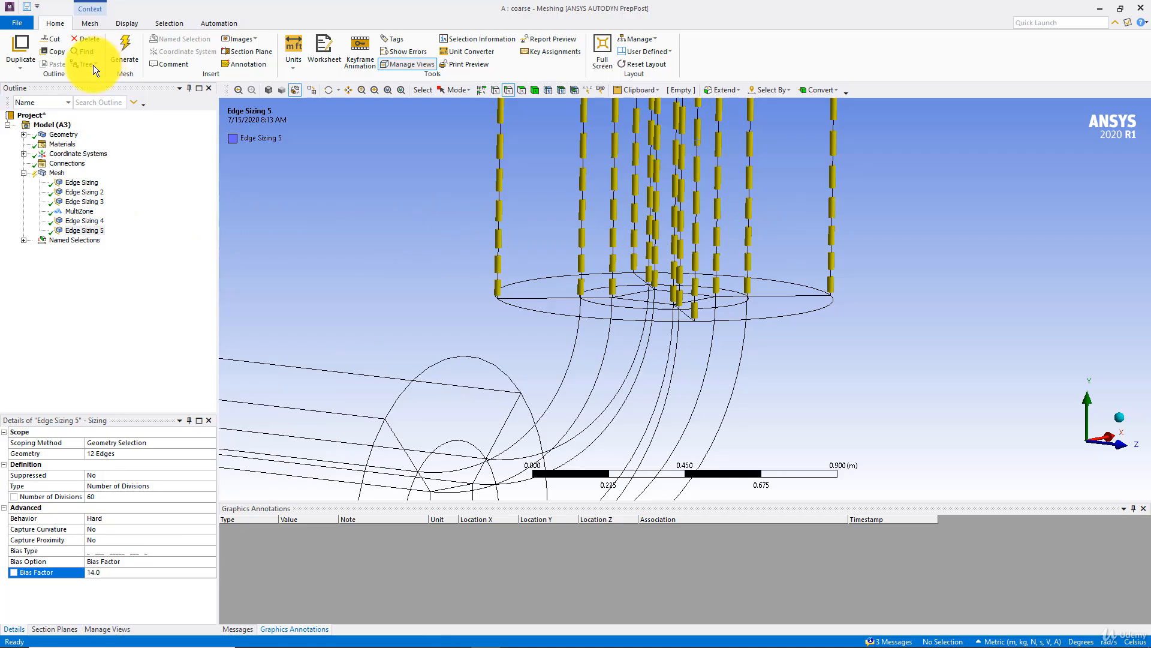
Generate the mesh and compare the element spacing at the vertical pipe's lower end with the new edge sizing
click(124, 49)
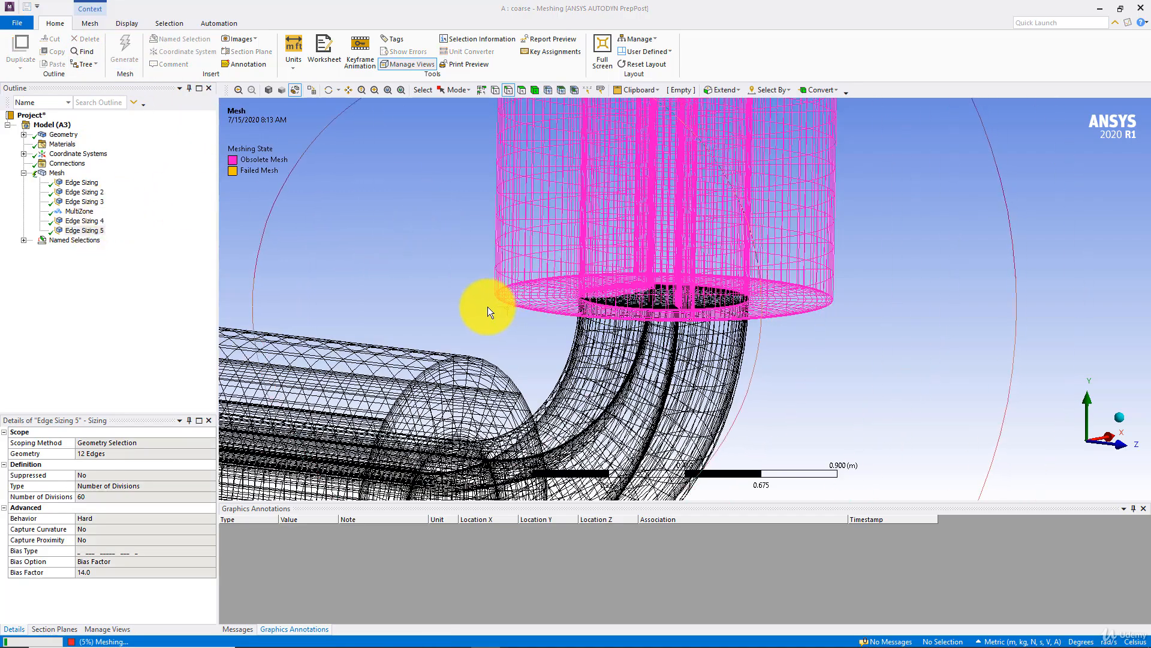
scroll(488, 308, up, 5)
middle_drag(403, 272, 401, 268)
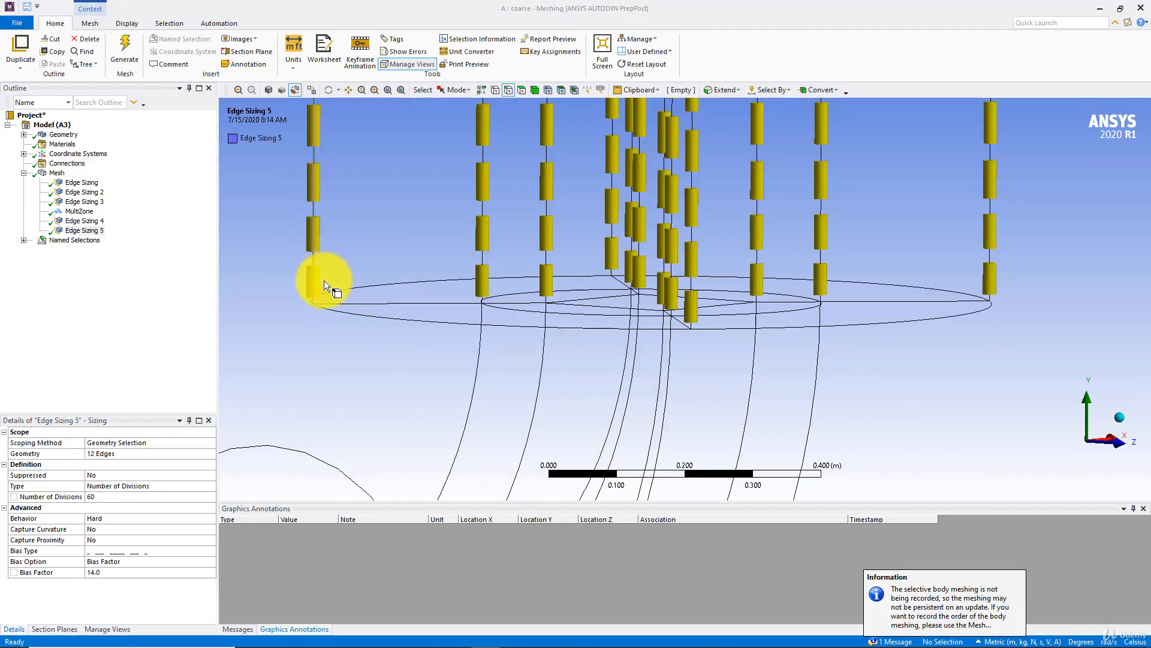
click(57, 173)
middle_drag(262, 264, 359, 264)
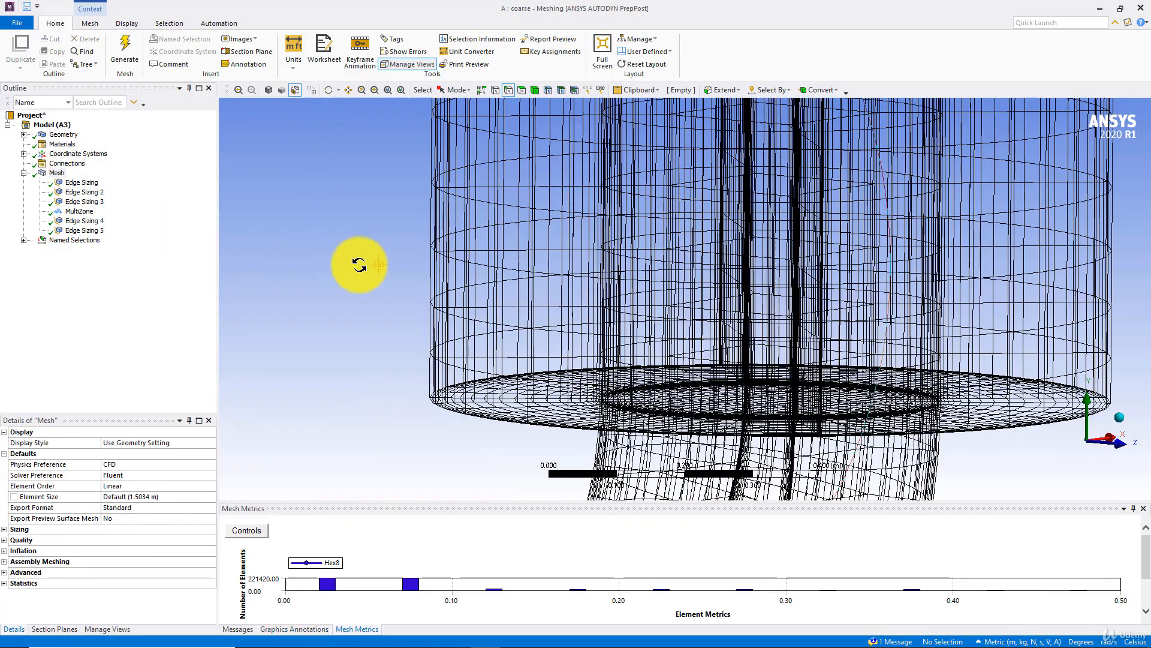
click(93, 232)
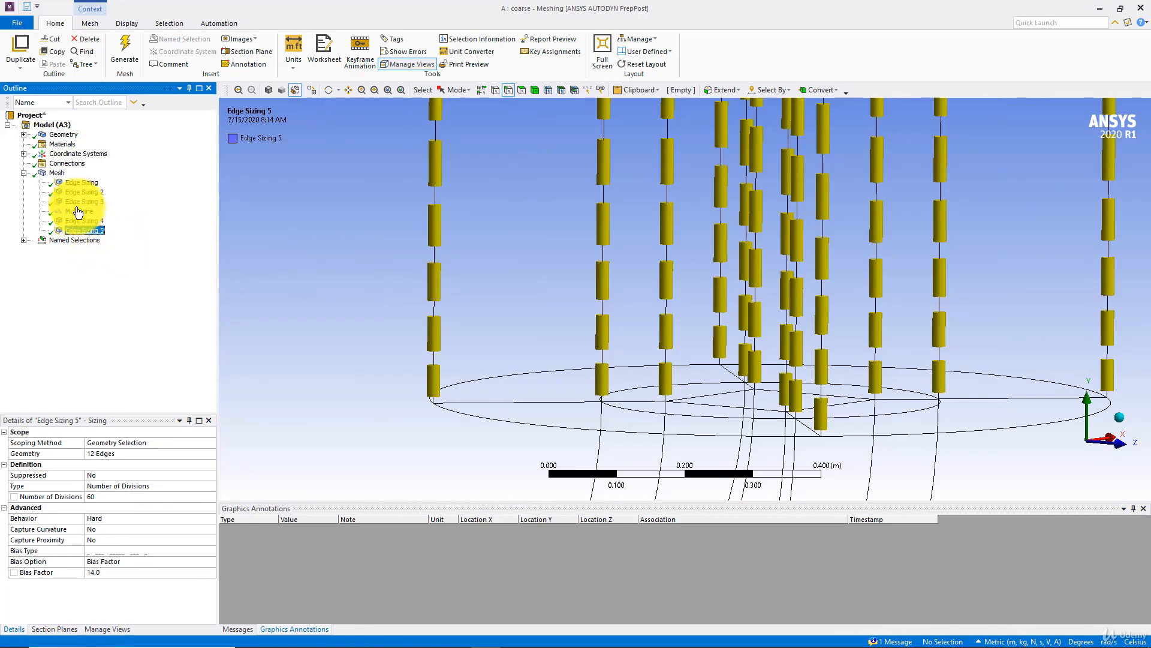
click(57, 173)
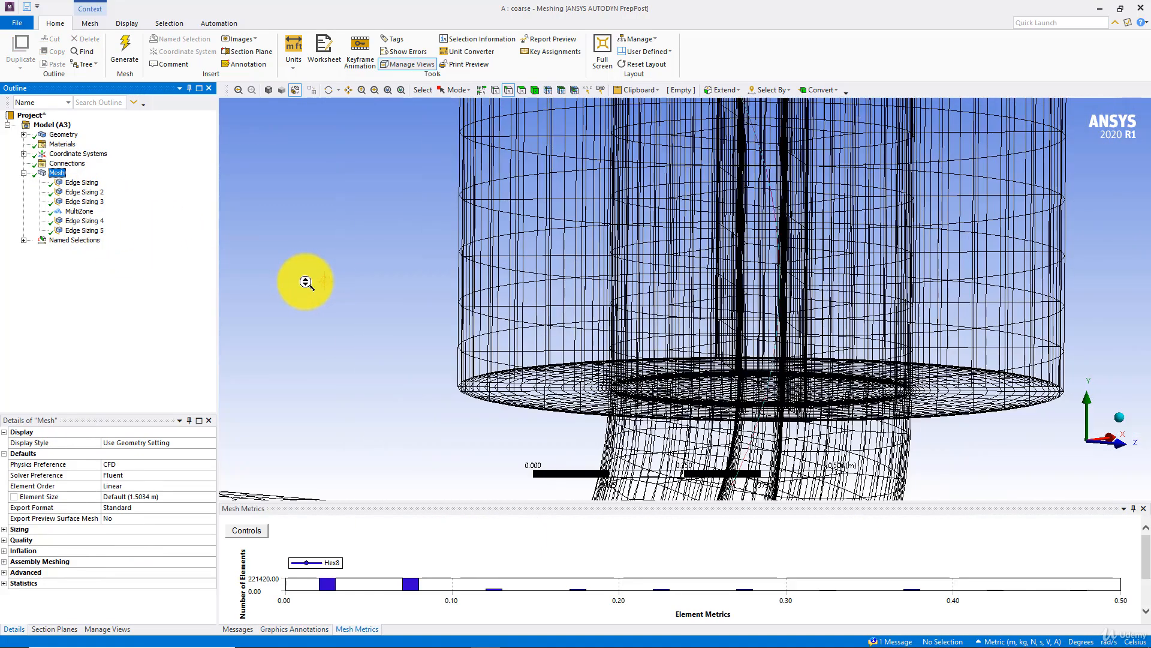
Set the vertical pipe's edge sizing to 100 divisions and regenerate the mesh
click(89, 232)
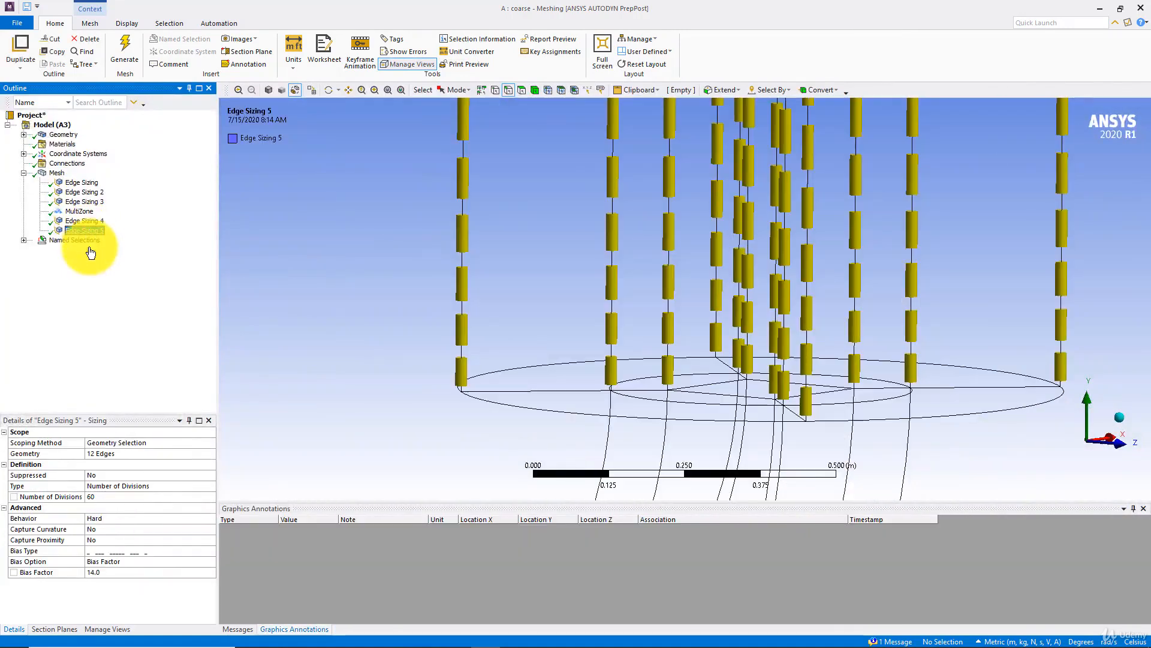
click(97, 495)
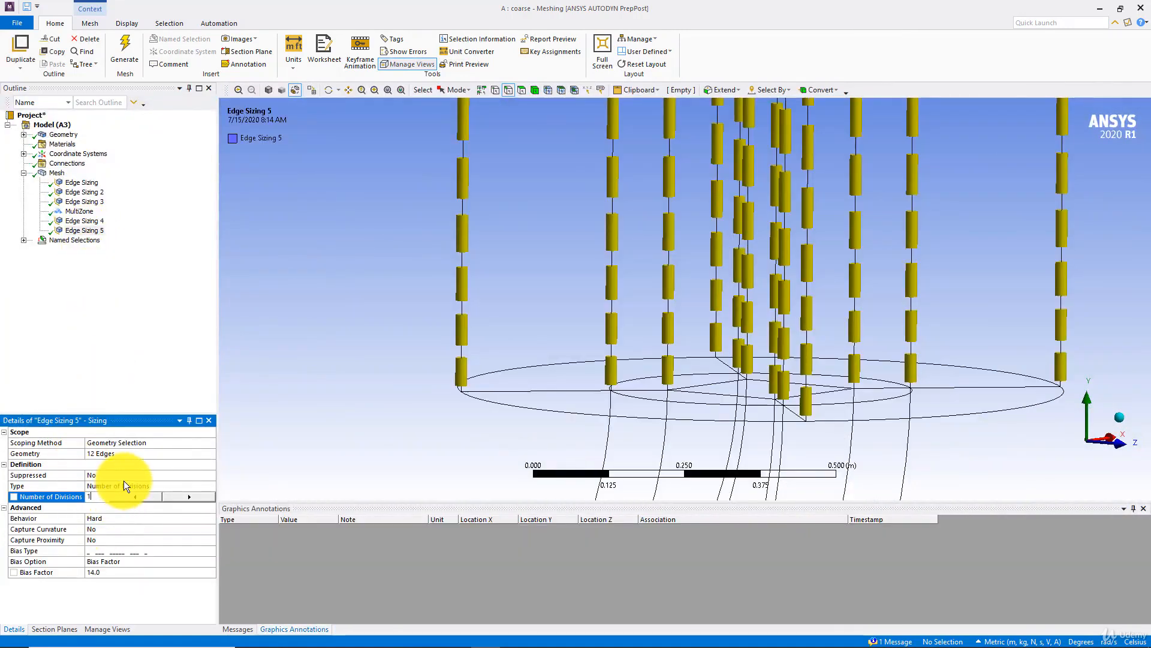
key(Return)
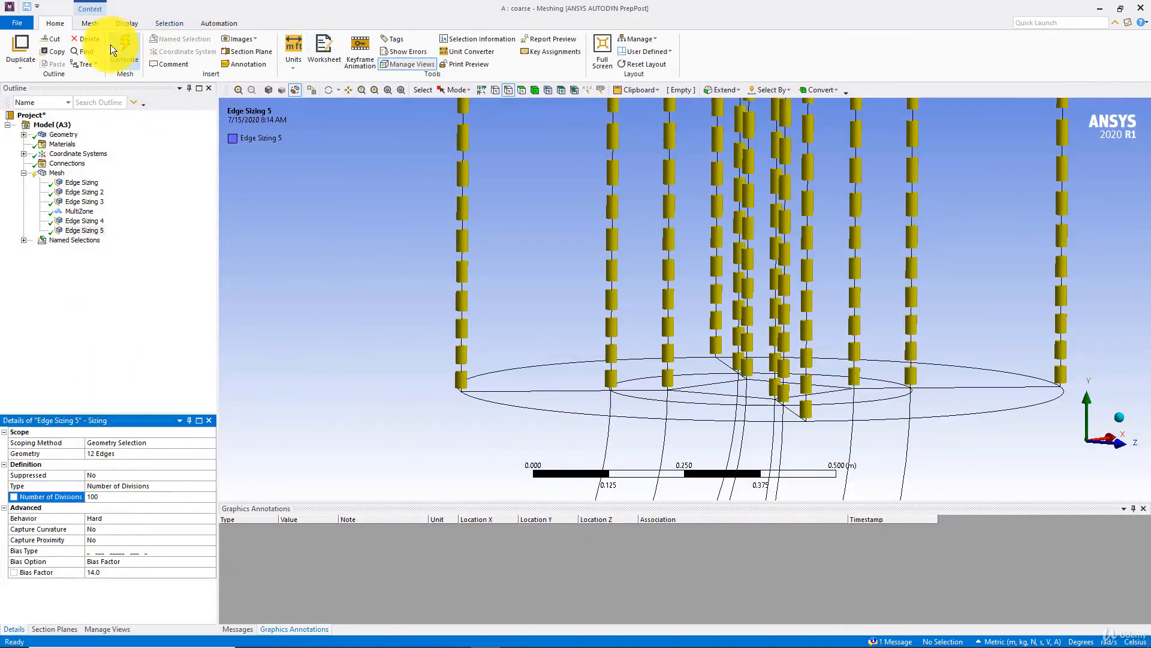
click(111, 45)
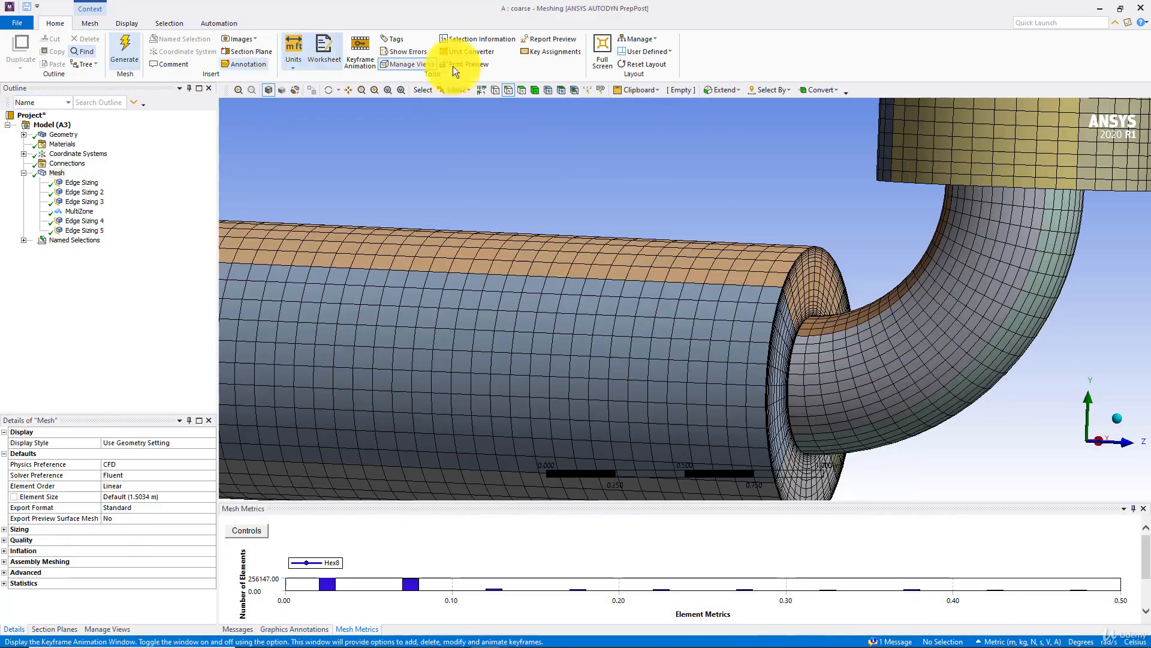
Delete the existing MultiZone method from the mesh controls
middle_drag(962, 180, 936, 171)
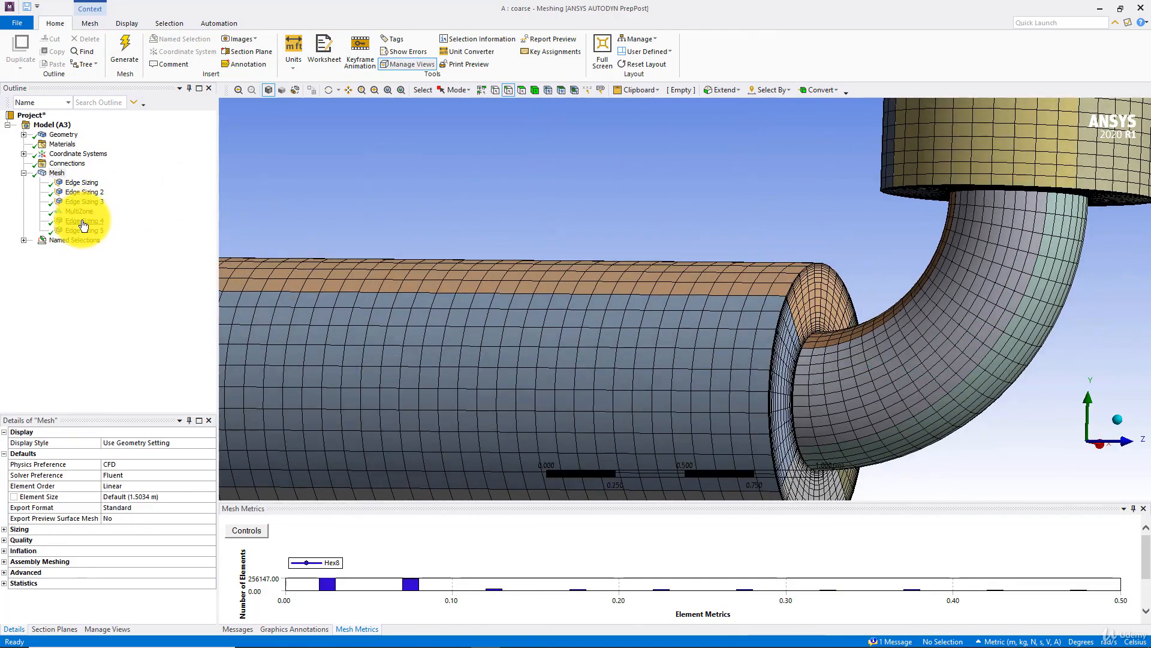
click(82, 213)
right_click(83, 214)
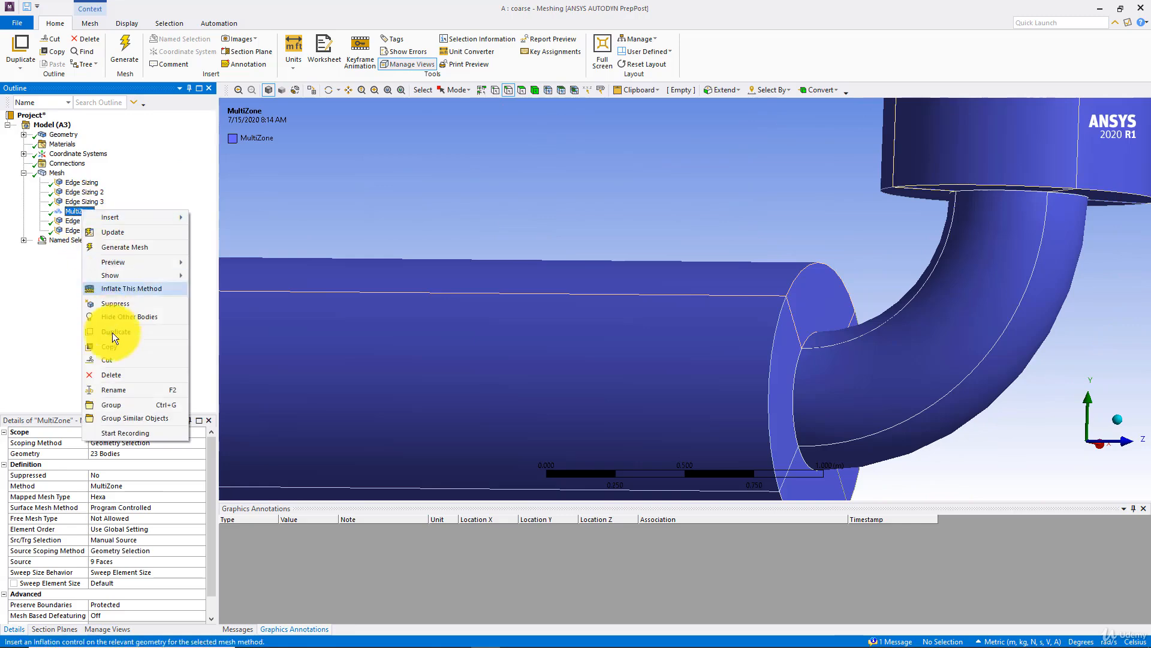
click(109, 374)
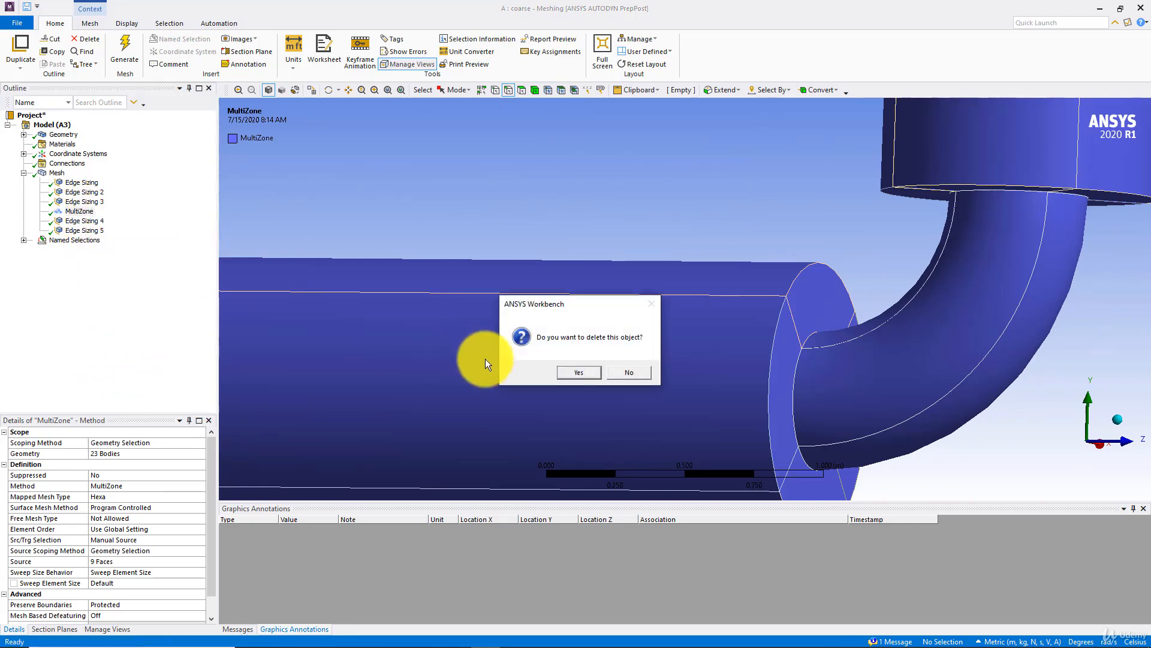
click(572, 372)
Insert a mesh method on all 23 bodies and set it to MultiZone
right_click(57, 173)
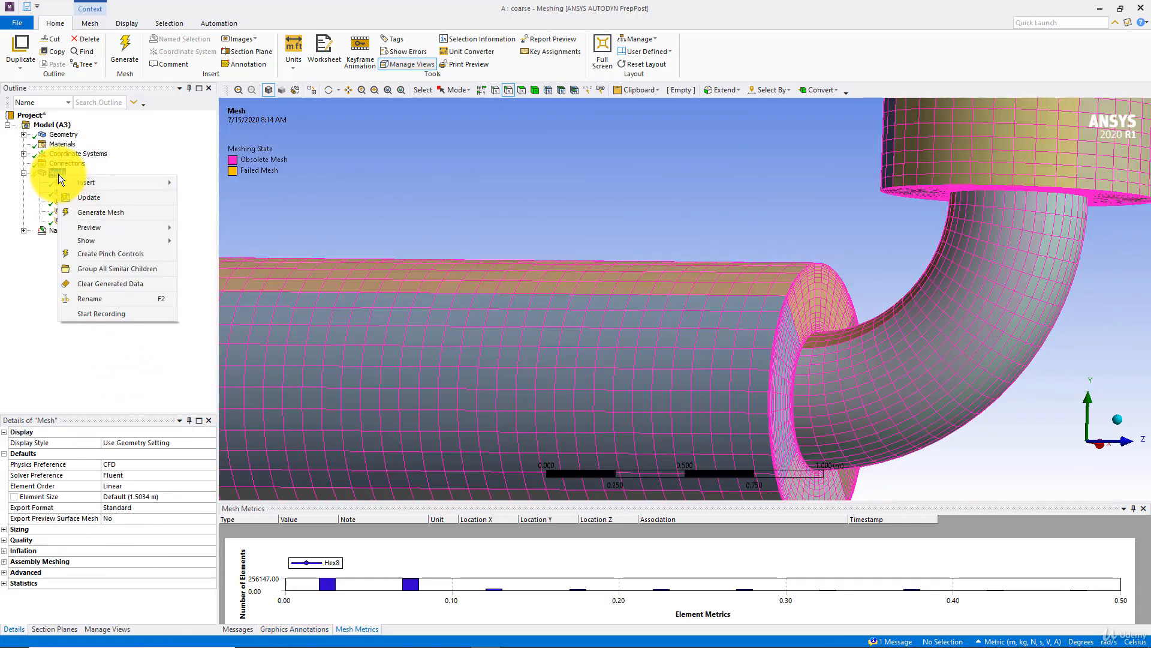
mouse_move(95, 182)
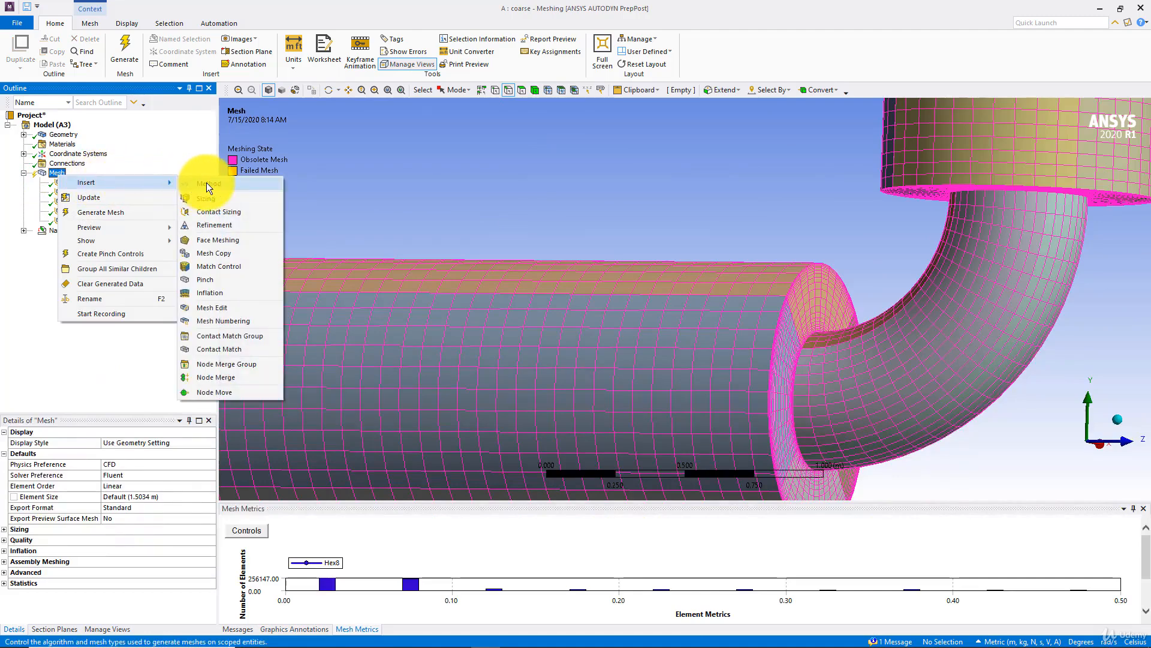
click(206, 182)
right_click(358, 225)
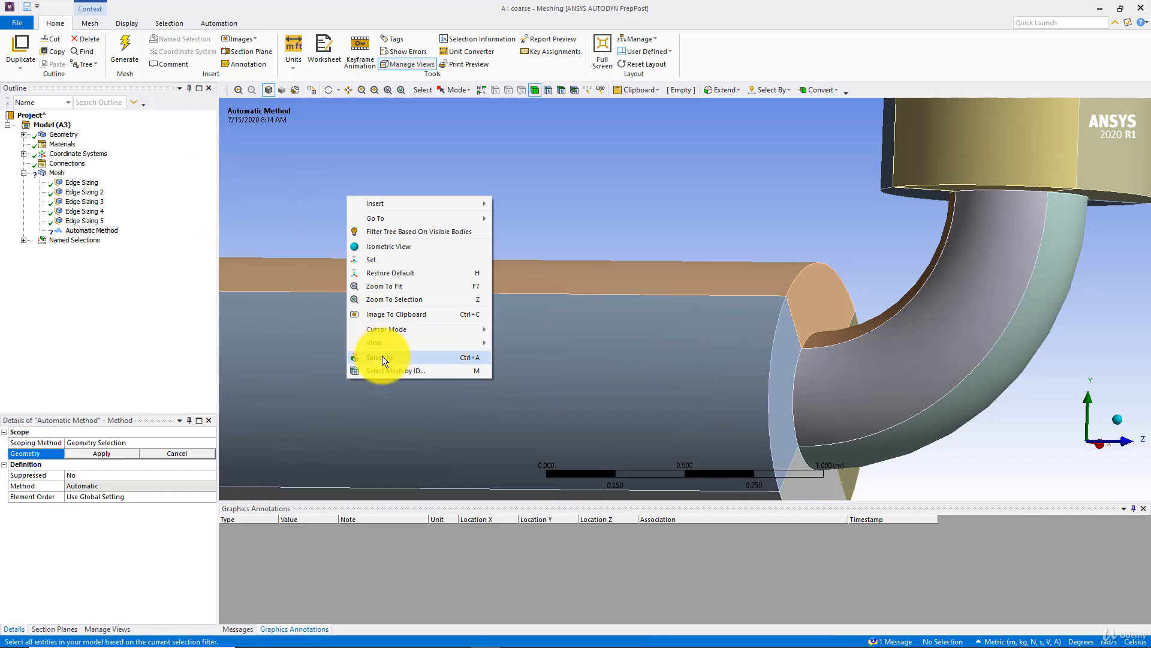
click(383, 354)
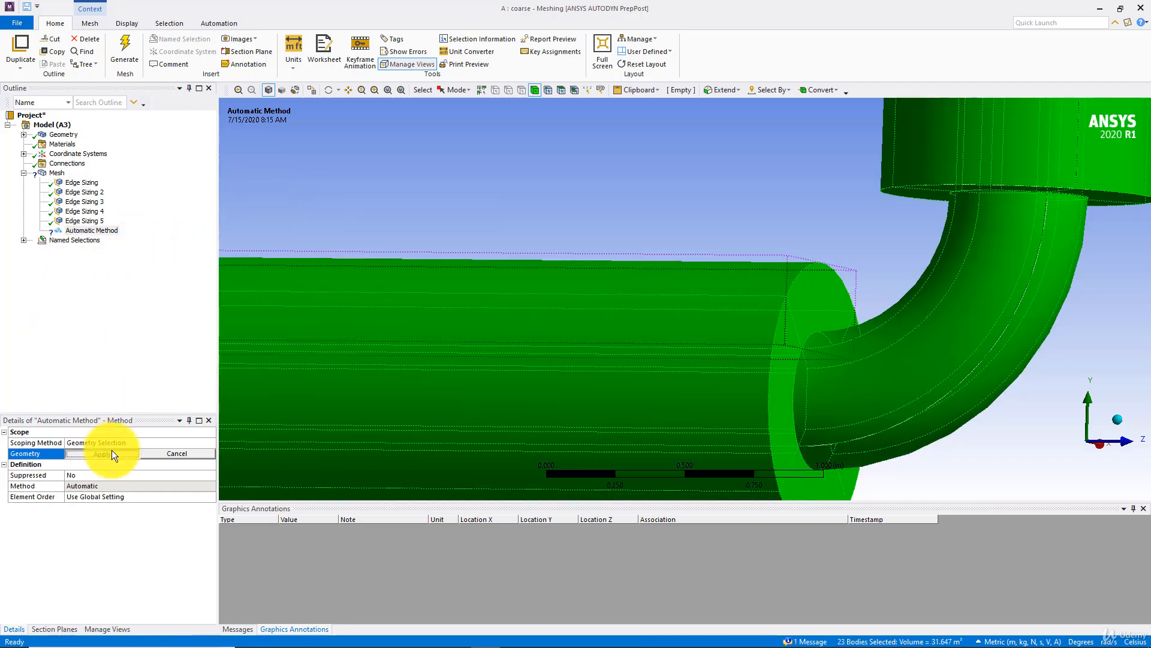
click(112, 450)
click(186, 496)
click(209, 487)
click(209, 487)
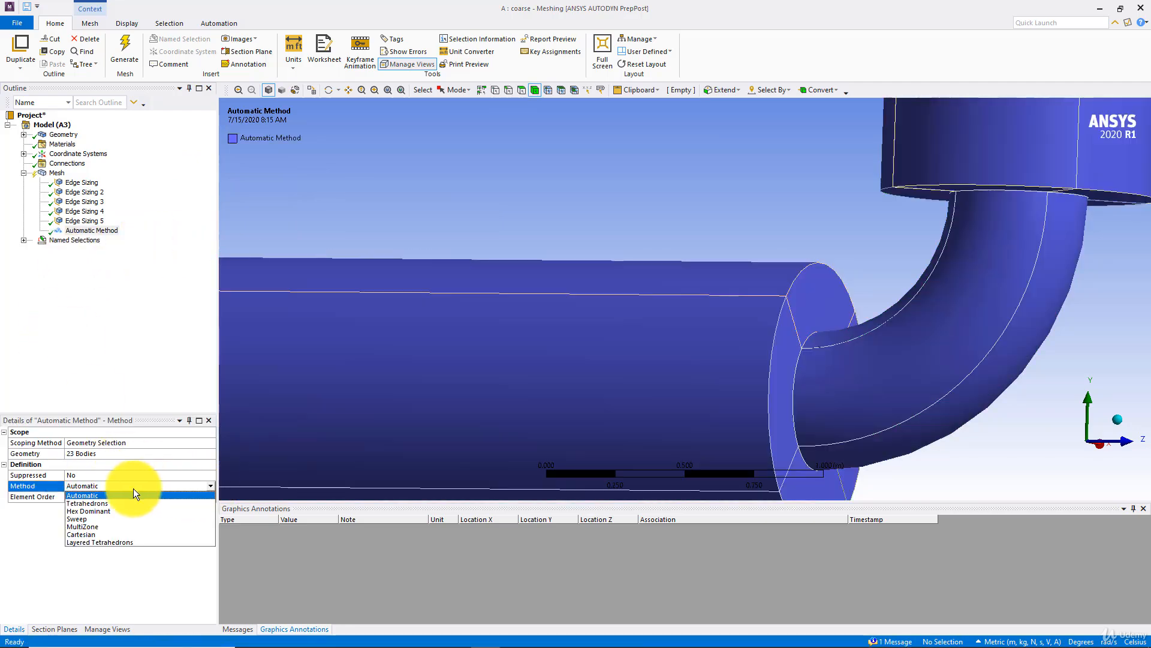
click(96, 527)
Set the MultiZone method's source and target selection to Manual Source
scroll(296, 312, down, 7)
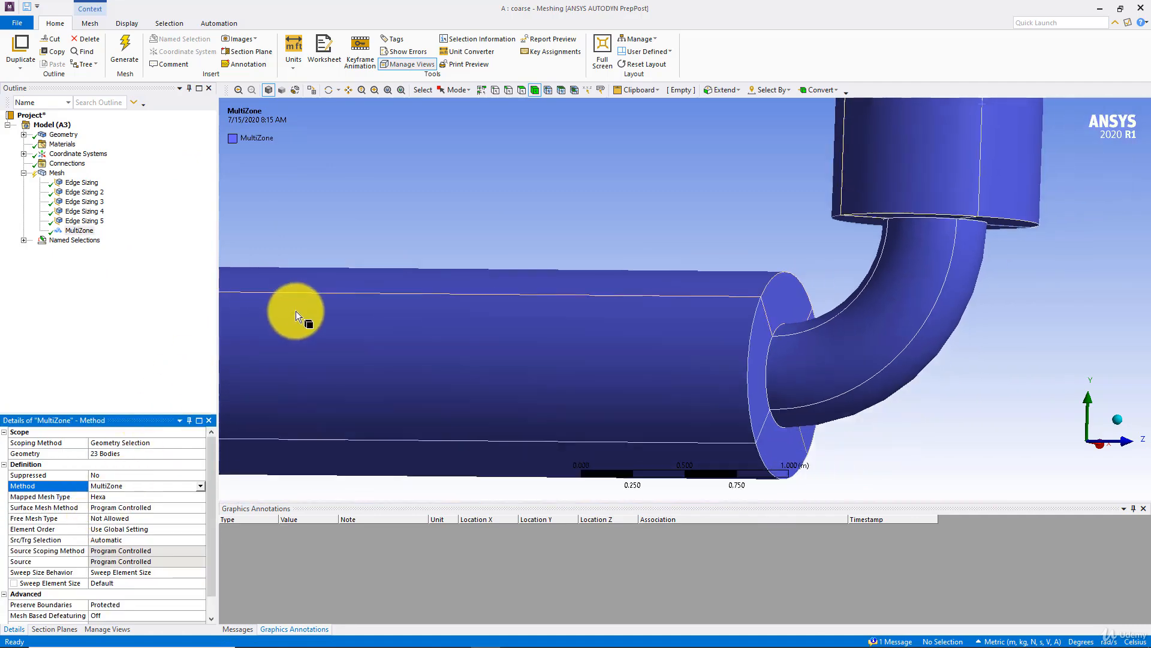
middle_drag(349, 262, 516, 259)
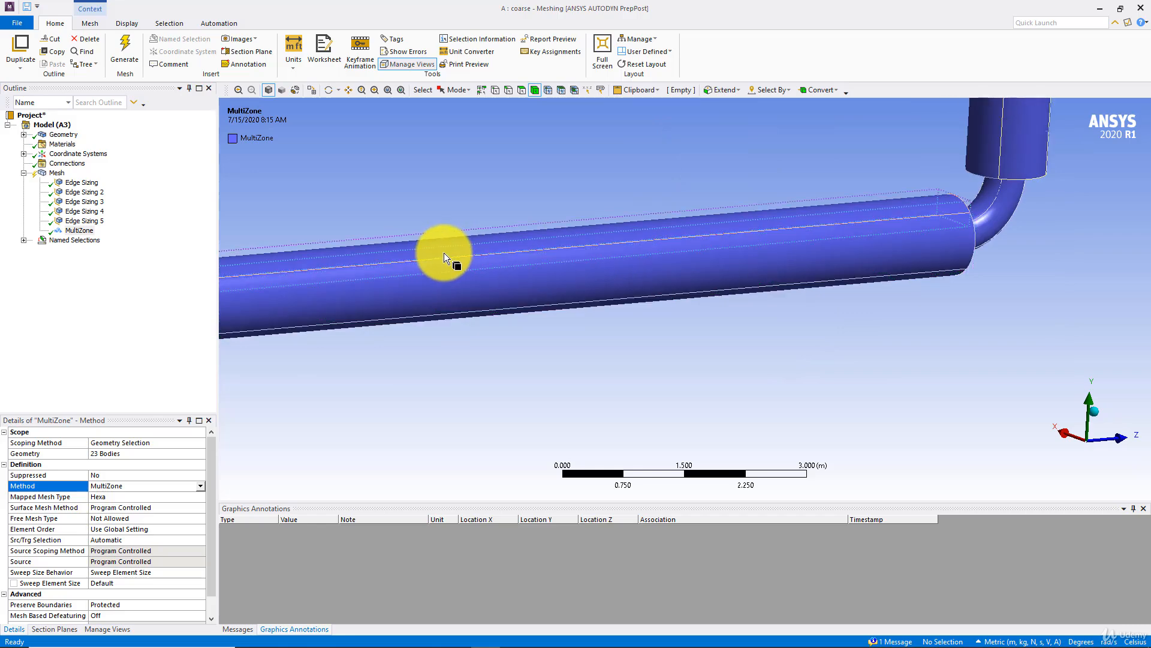
scroll(444, 257, down, 4)
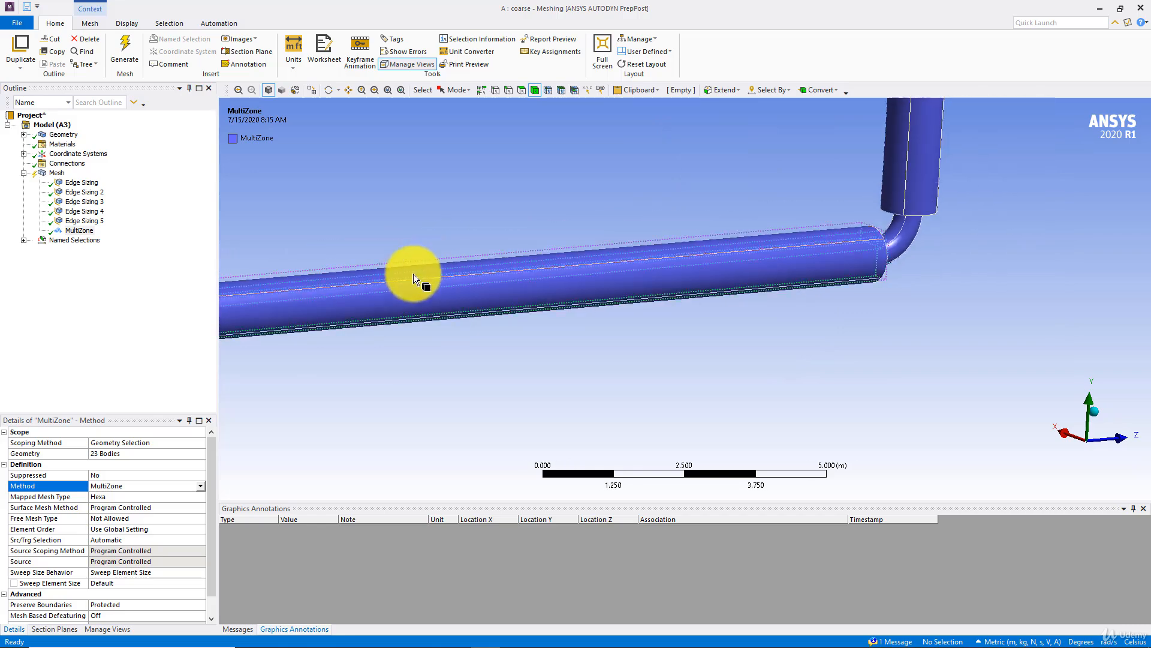
ctrl+middle_drag(481, 301, 734, 243)
scroll(487, 272, up, 2)
scroll(487, 271, up, 4)
ctrl+middle_drag(513, 331, 731, 459)
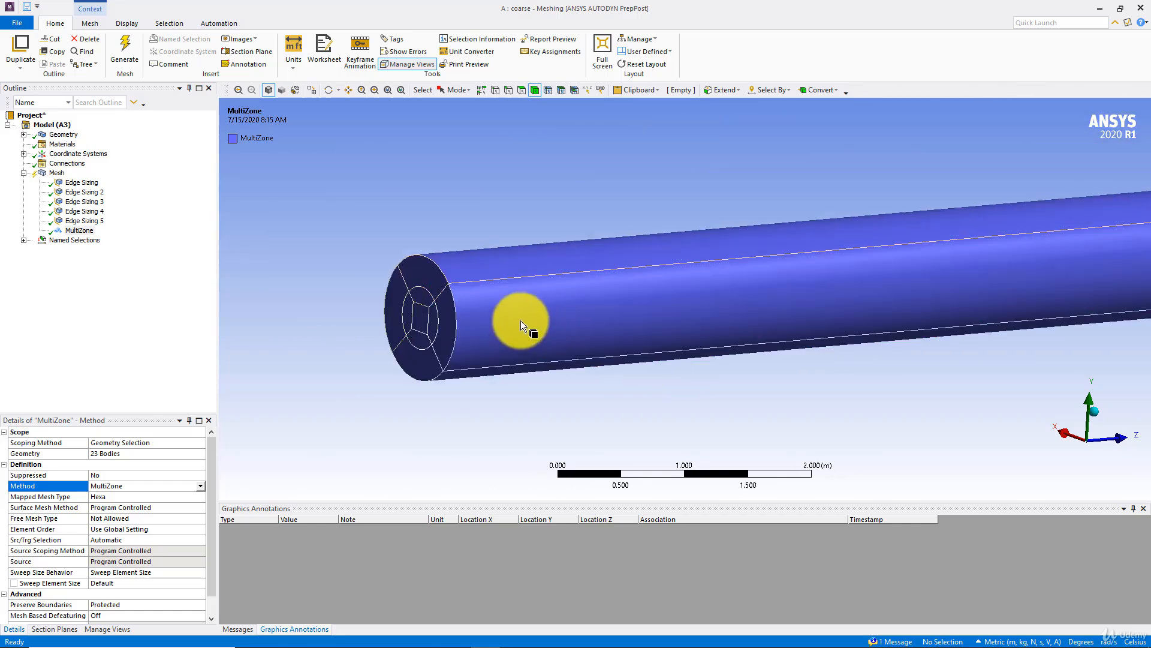
scroll(535, 322, up, 1)
click(147, 539)
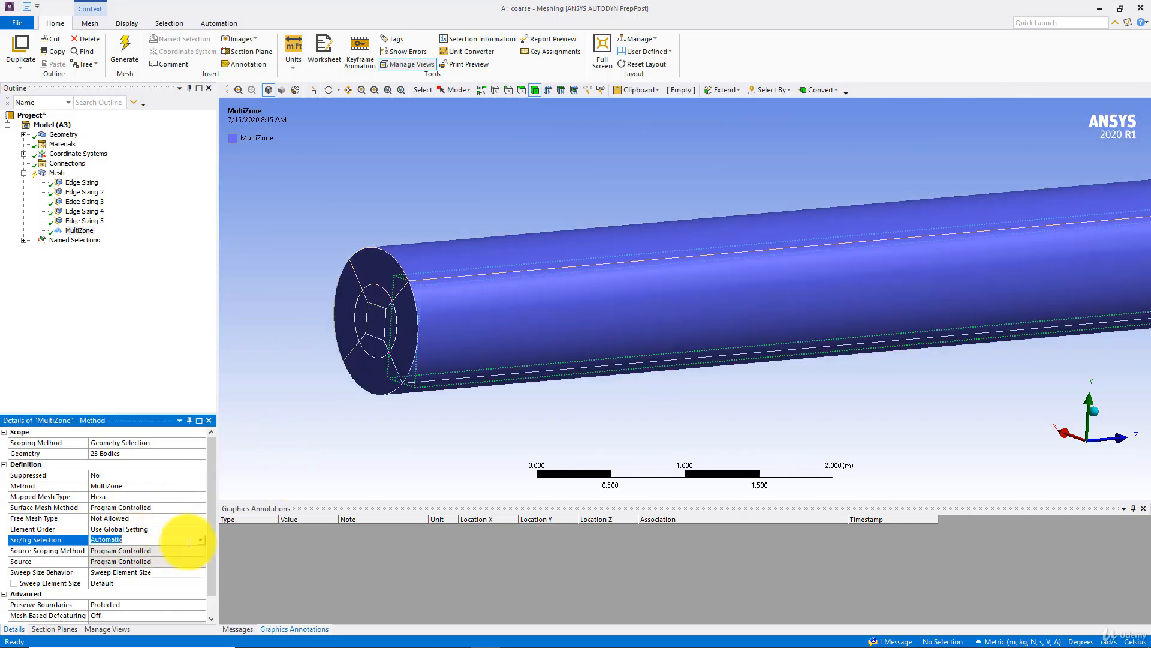
click(200, 540)
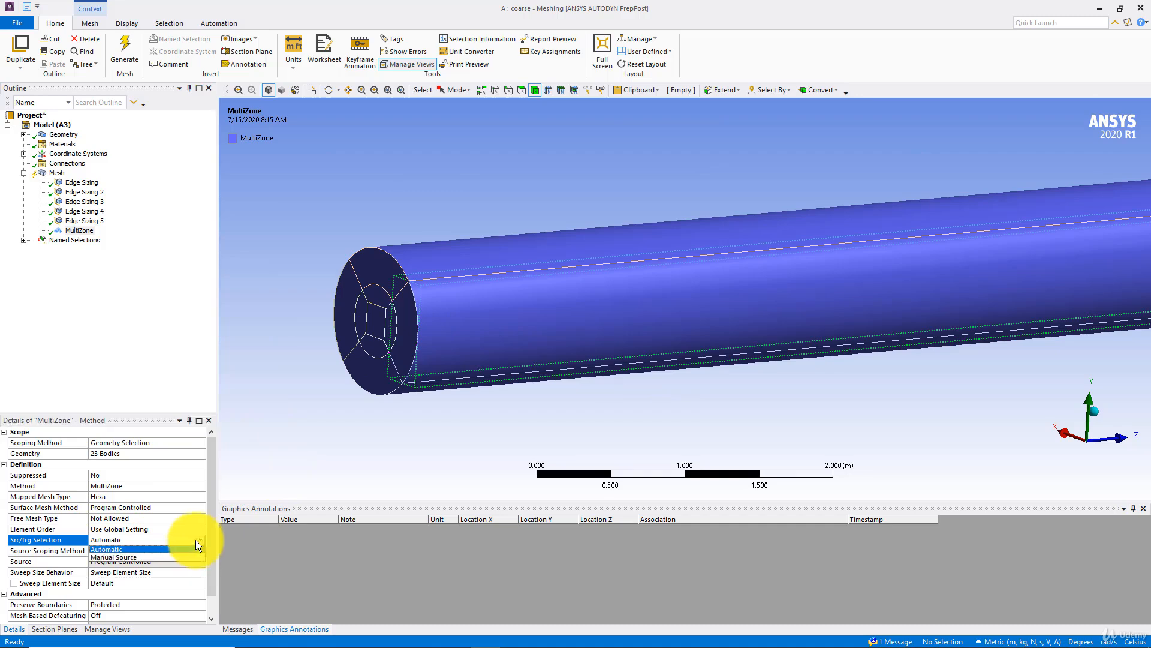
click(137, 558)
Assign the nine faces at the free end of the horizontal pipe as the MultiZone source
scroll(400, 388, up, 2)
scroll(400, 388, up, 1)
ctrl+middle_drag(400, 388, 635, 319)
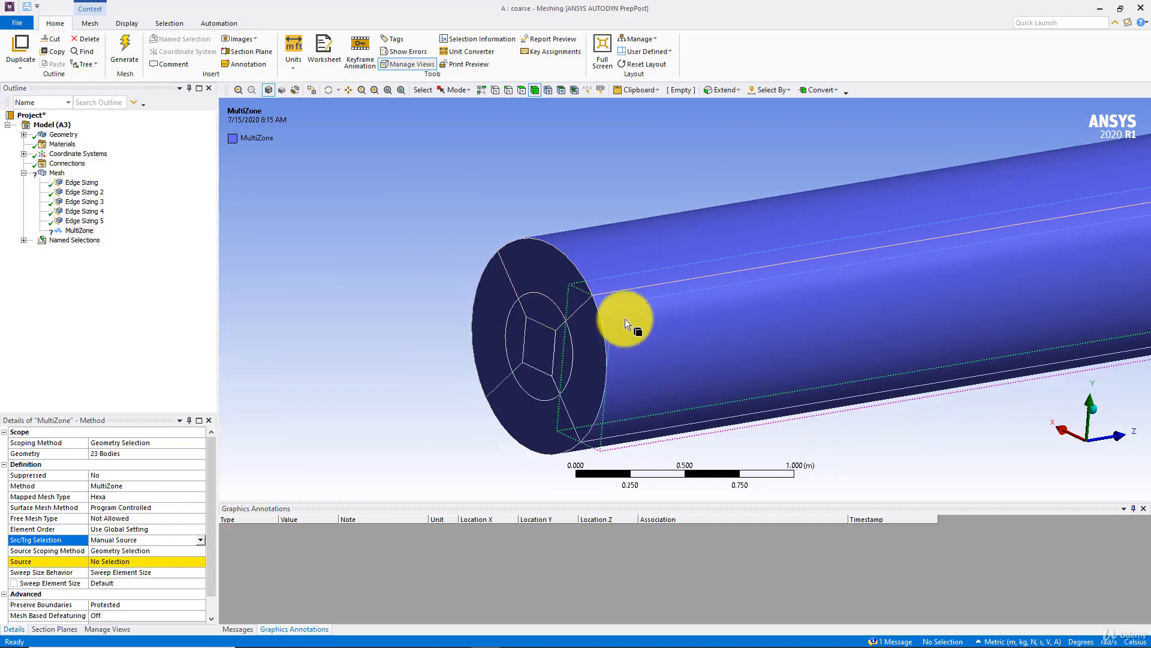
click(131, 560)
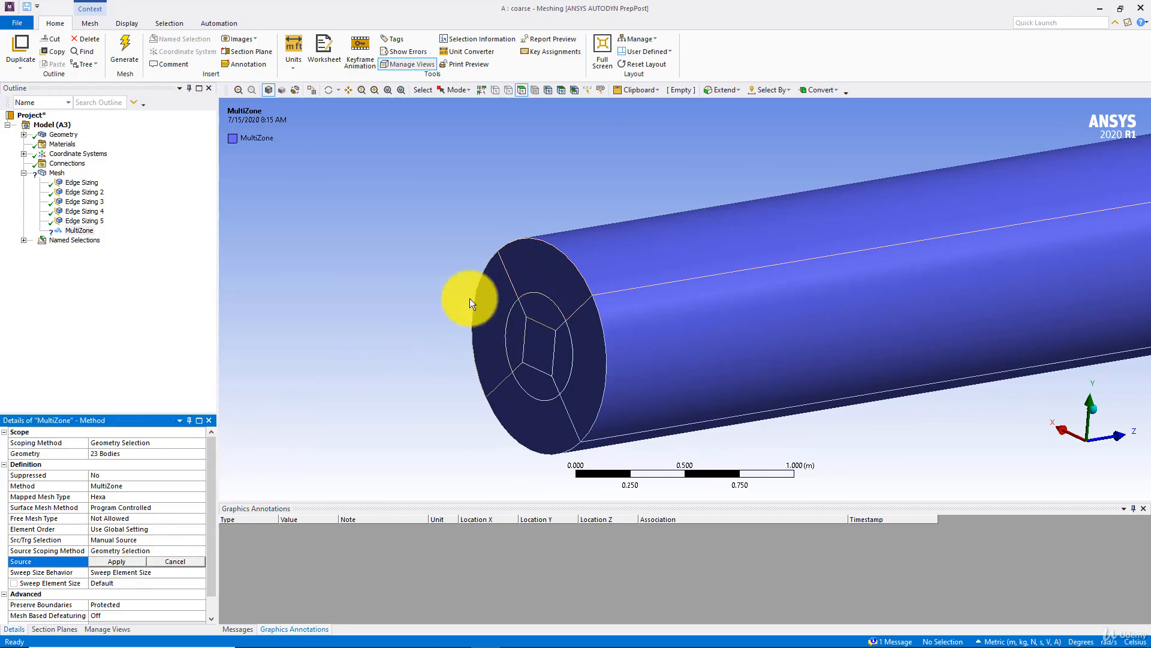
click(530, 274)
ctrl+click(504, 304)
ctrl+click(529, 306)
ctrl+click(517, 330)
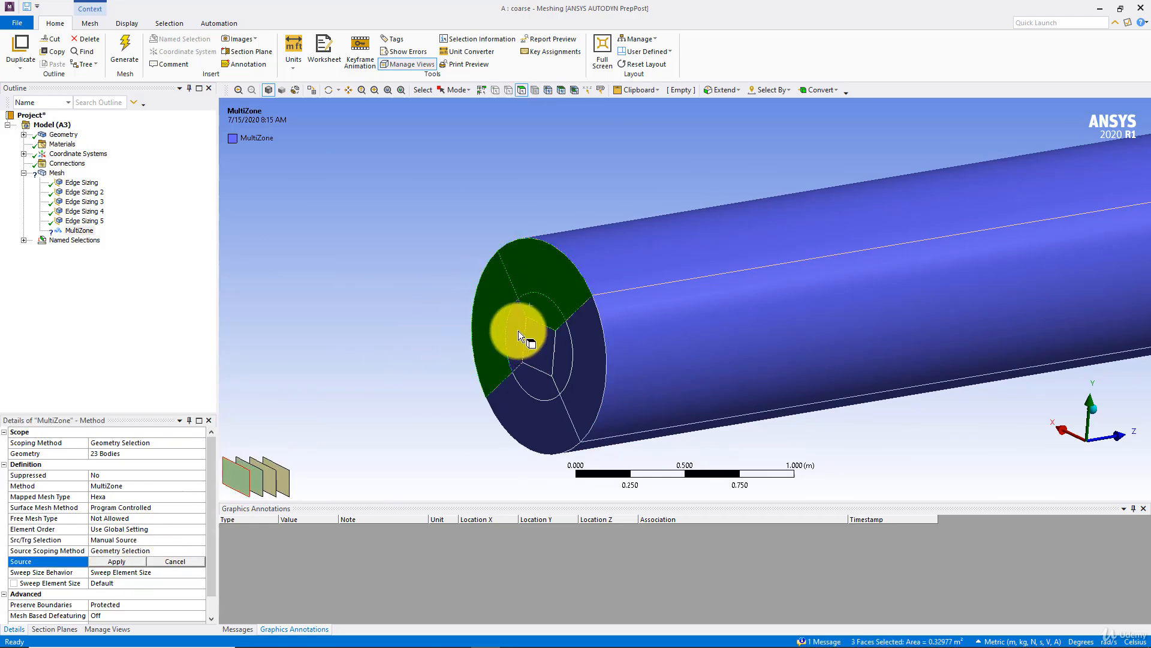
ctrl+click(540, 338)
ctrl+click(563, 341)
ctrl+click(583, 342)
ctrl+click(567, 412)
ctrl+click(542, 393)
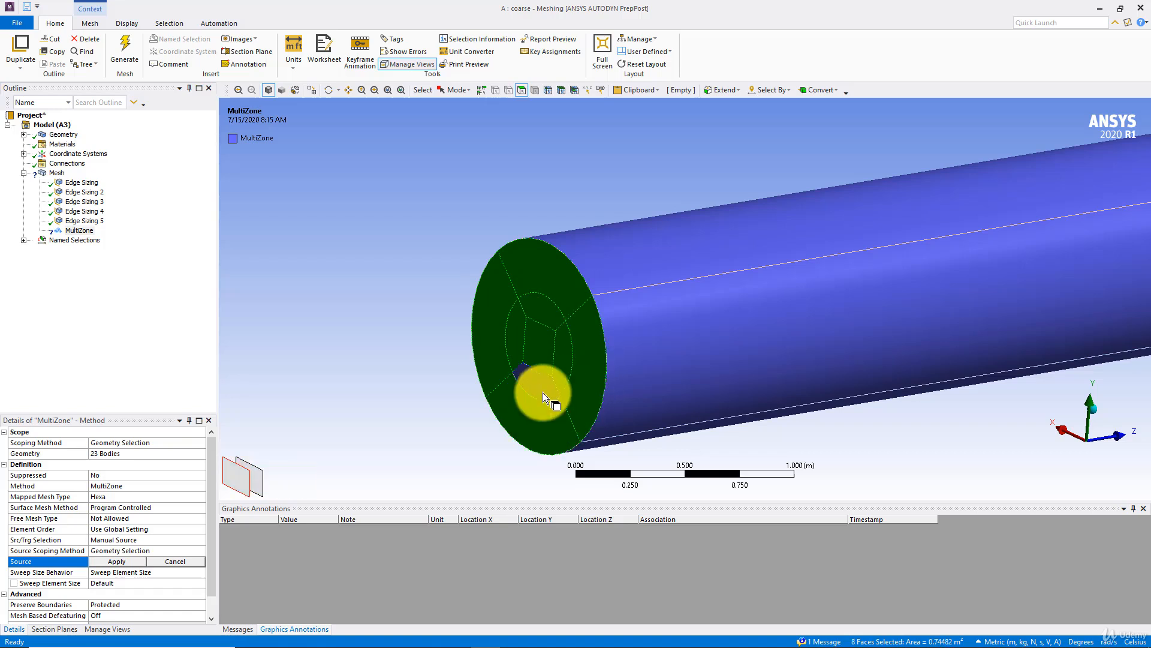
click(121, 562)
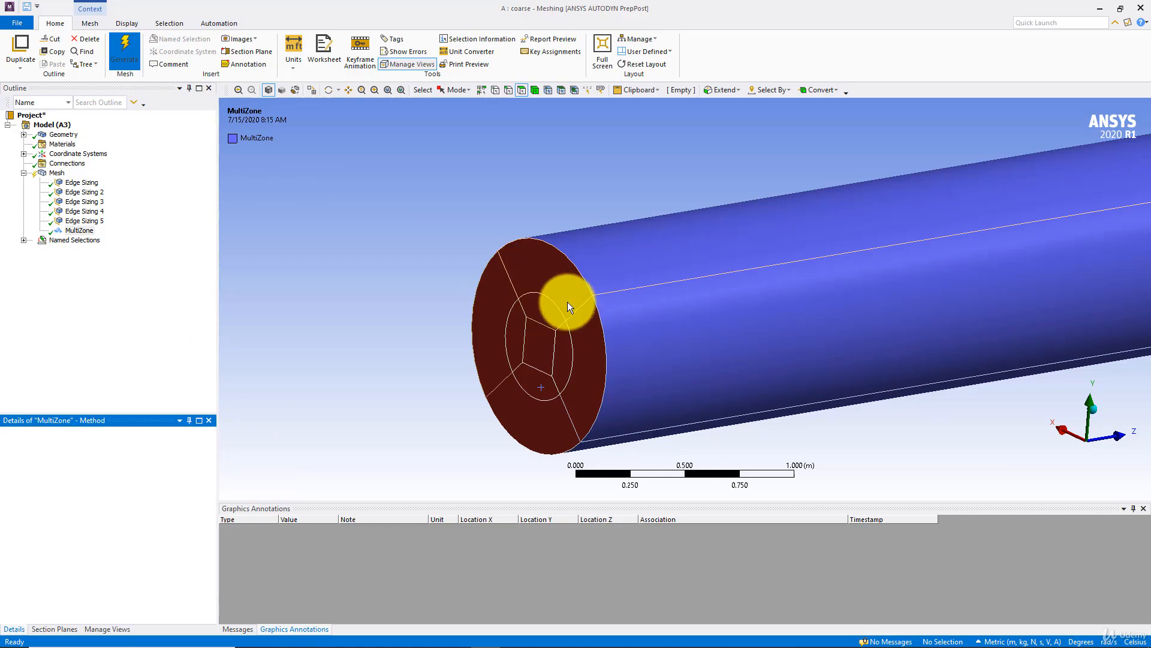
Examine the regenerated mesh from the free end of the horizontal pipe to the elbow and vertical pipe
scroll(823, 343, down, 5)
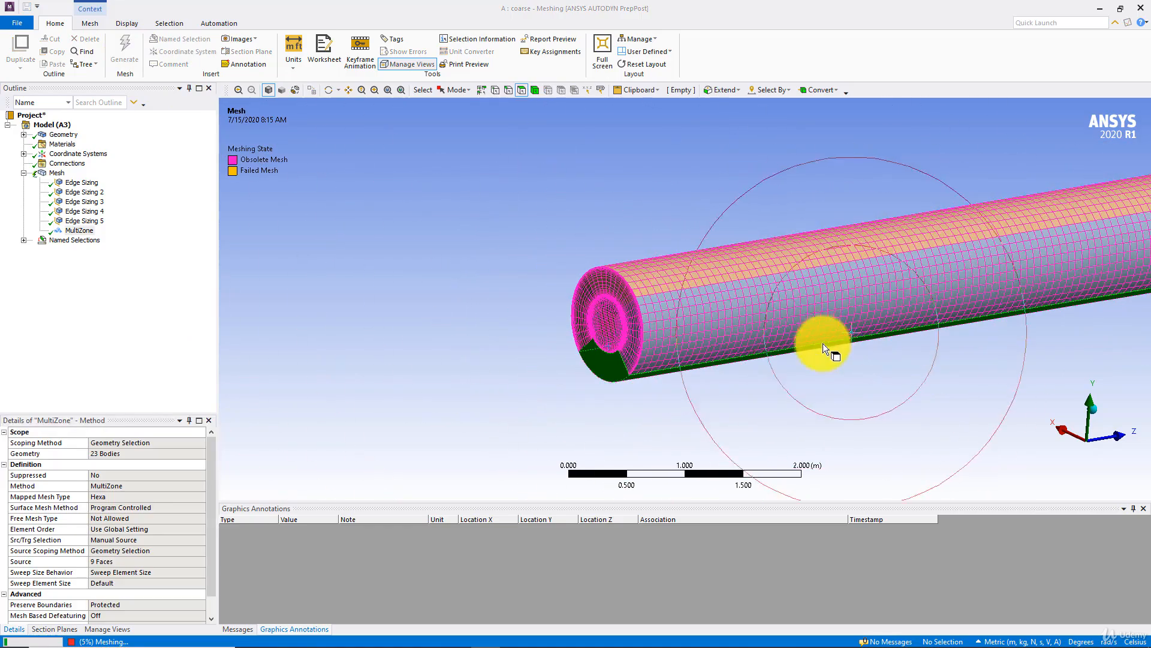
ctrl+middle_drag(840, 311, 273, 337)
ctrl+middle_drag(802, 324, 278, 388)
ctrl+middle_drag(918, 282, 617, 352)
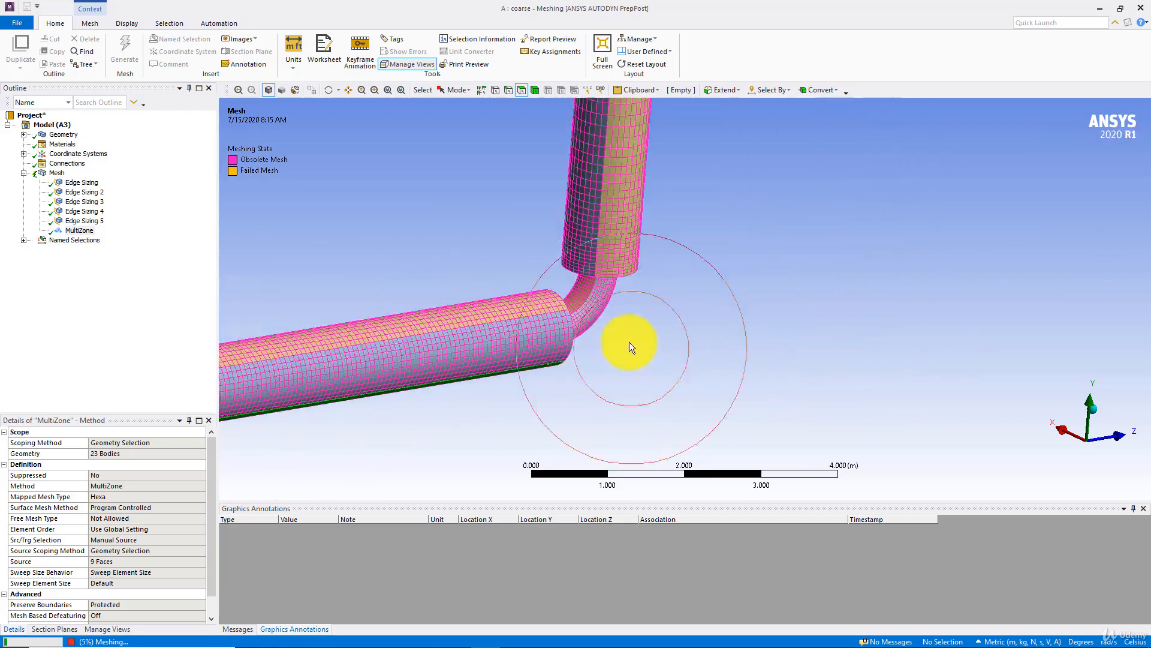
scroll(606, 343, up, 5)
ctrl+middle_drag(441, 279, 650, 309)
scroll(598, 295, up, 3)
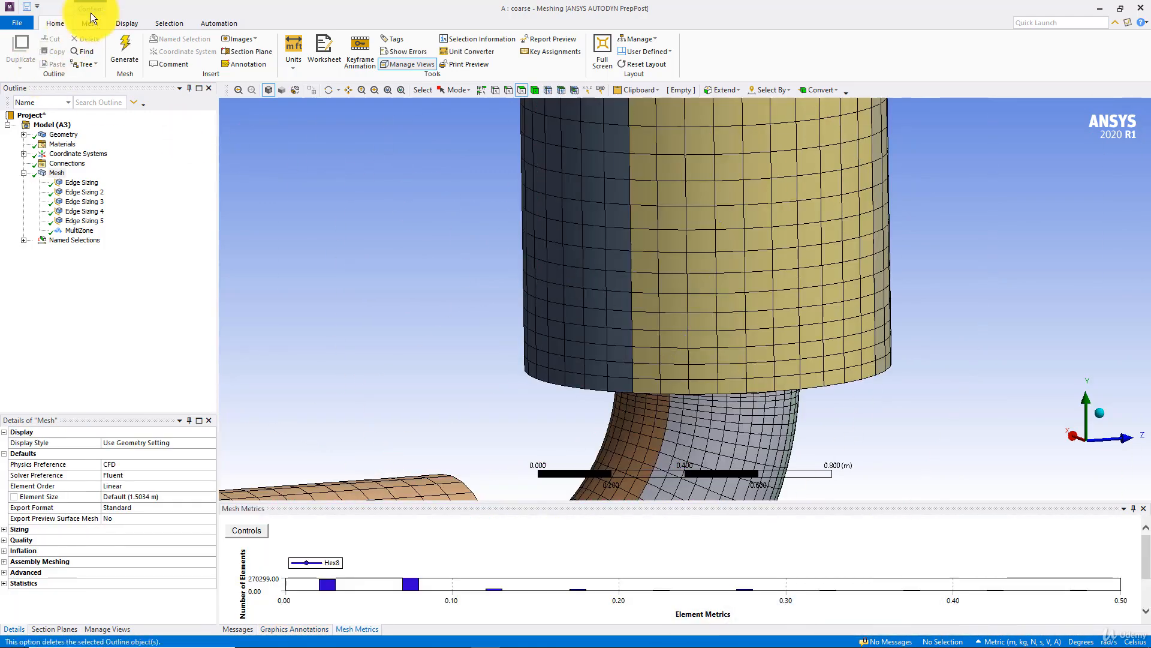
Examine the mesh where the elbow joins the ends of the horizontal and vertical outer pipes
click(83, 220)
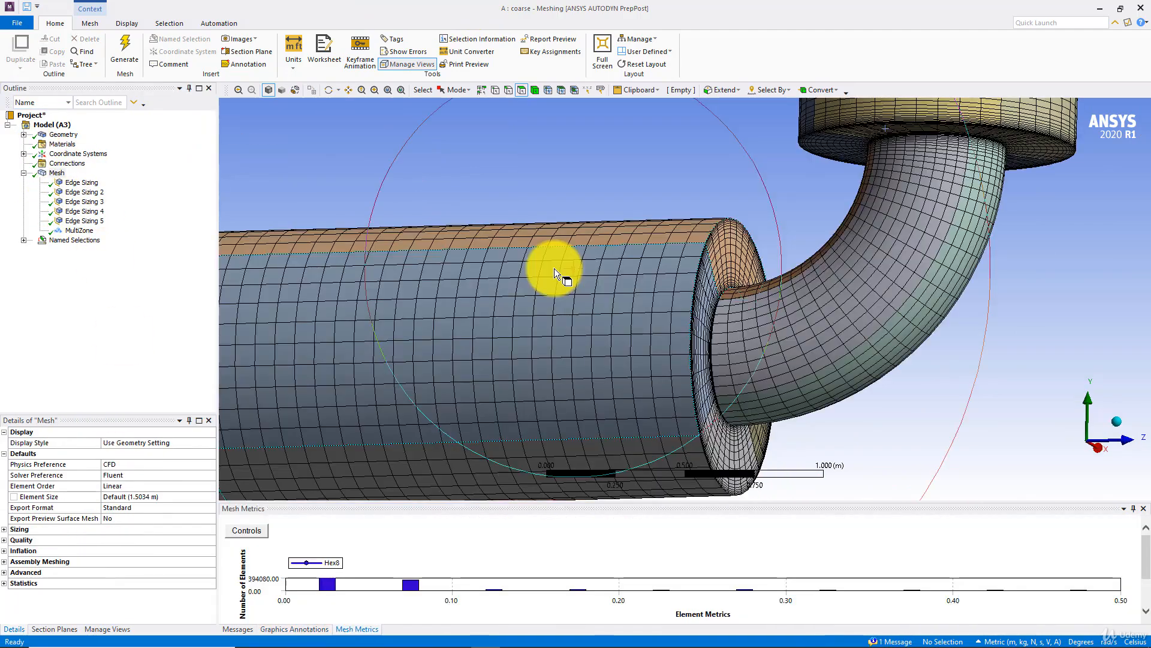
middle_drag(554, 268, 666, 321)
scroll(700, 322, up, 5)
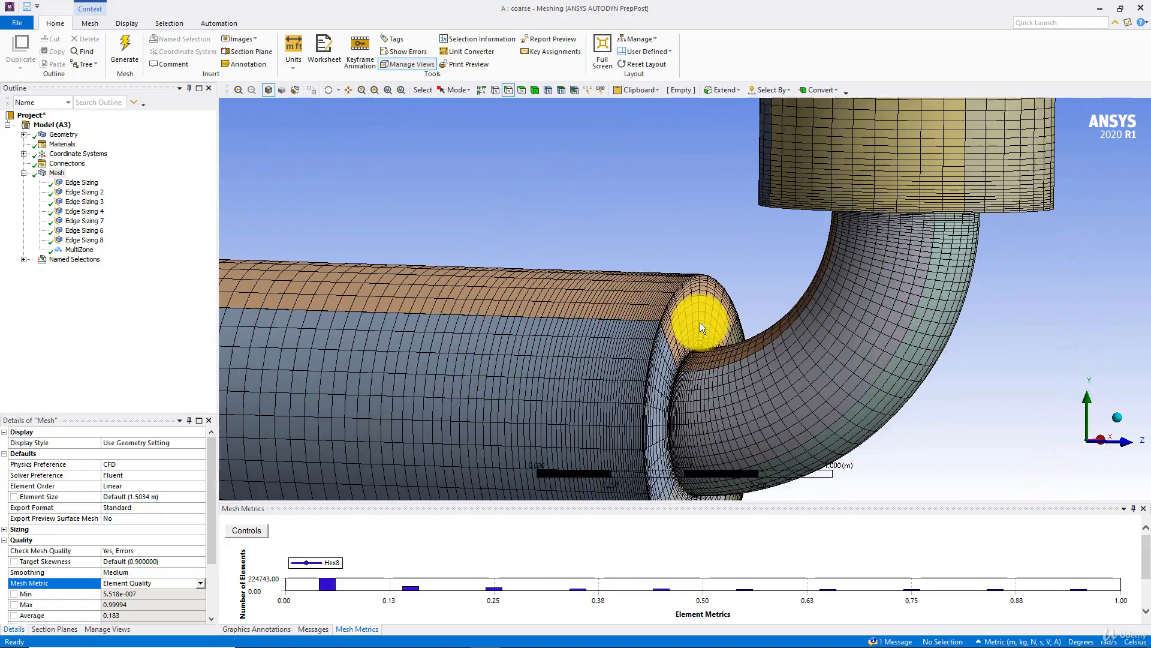
ctrl+middle_drag(741, 424, 610, 372)
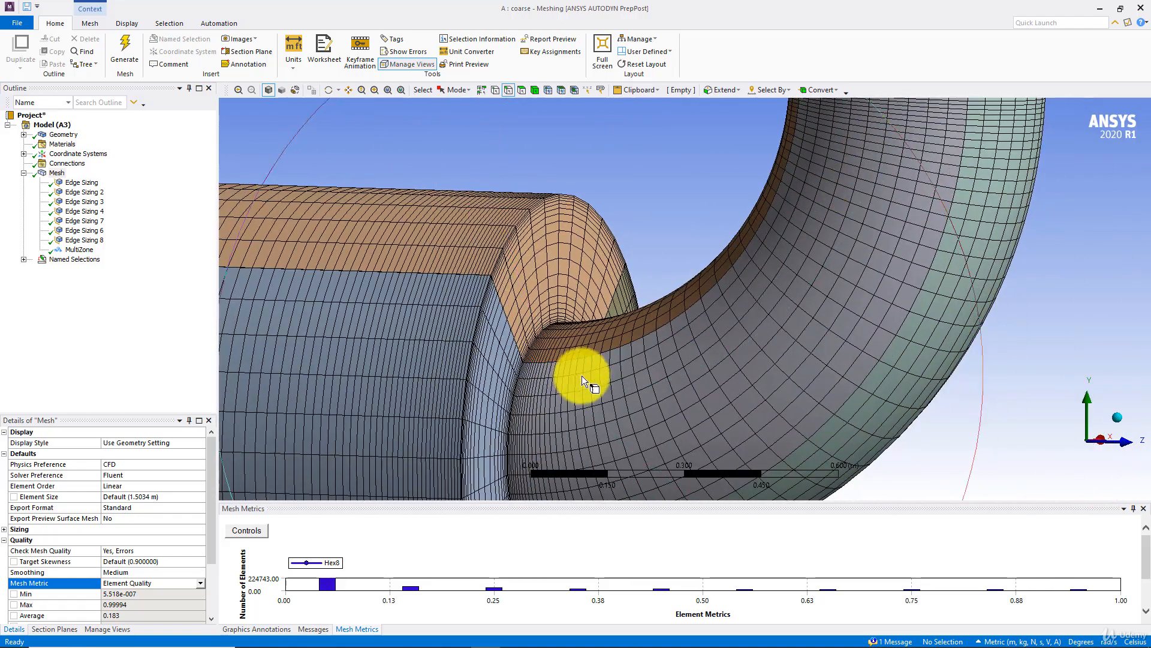
middle_drag(553, 391, 698, 248)
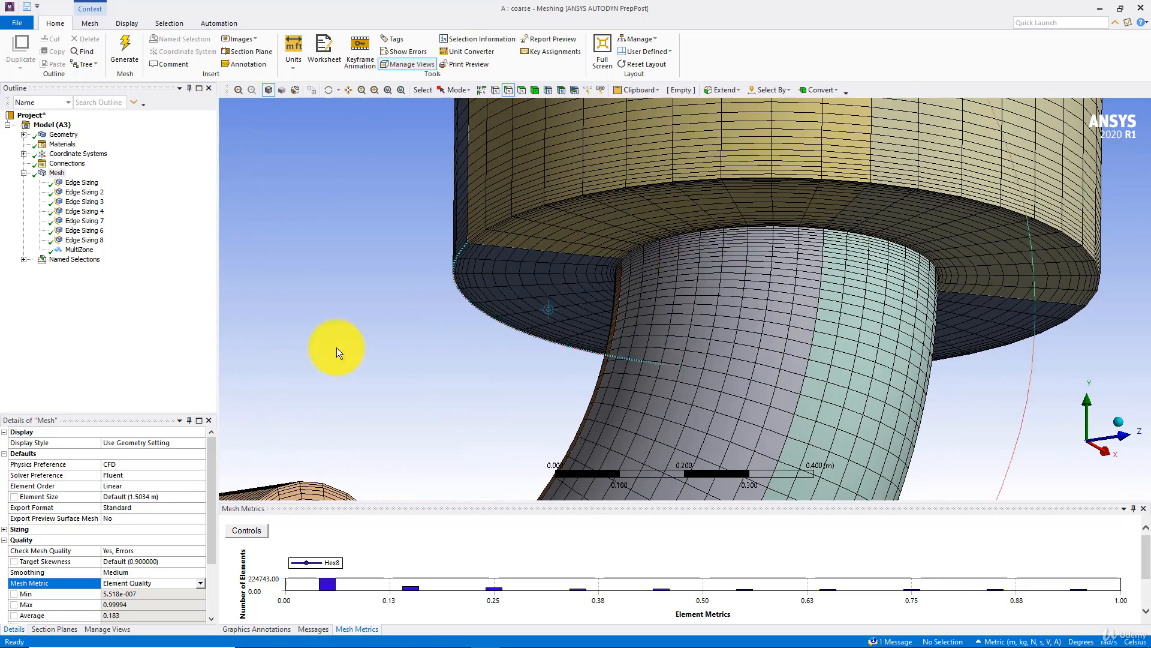
Review the division count and bias settings of Edge Sizing 7 on the elbow's curved edges
click(84, 221)
middle_drag(271, 243, 509, 245)
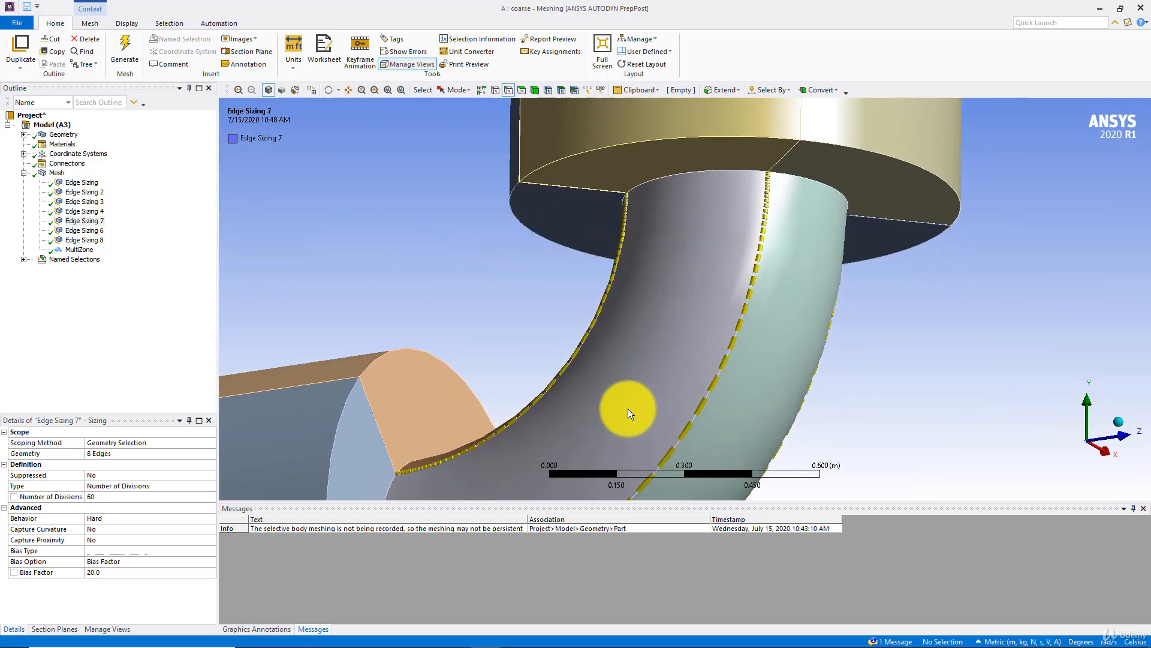
ctrl+middle_drag(711, 316, 555, 227)
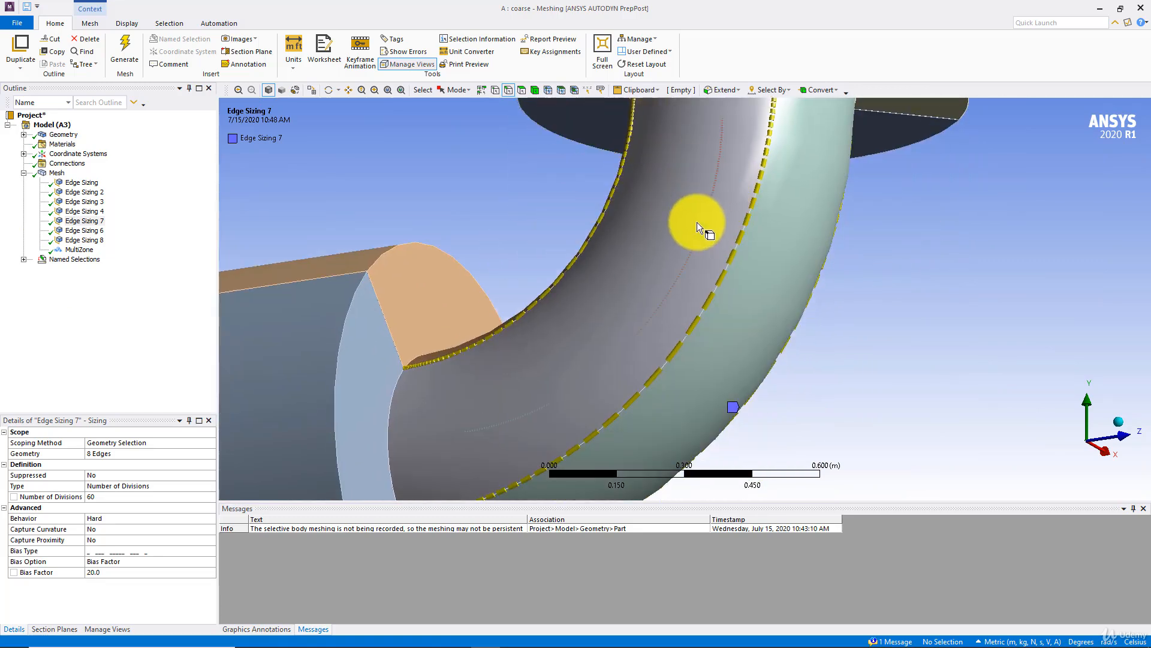
middle_drag(697, 222, 675, 197)
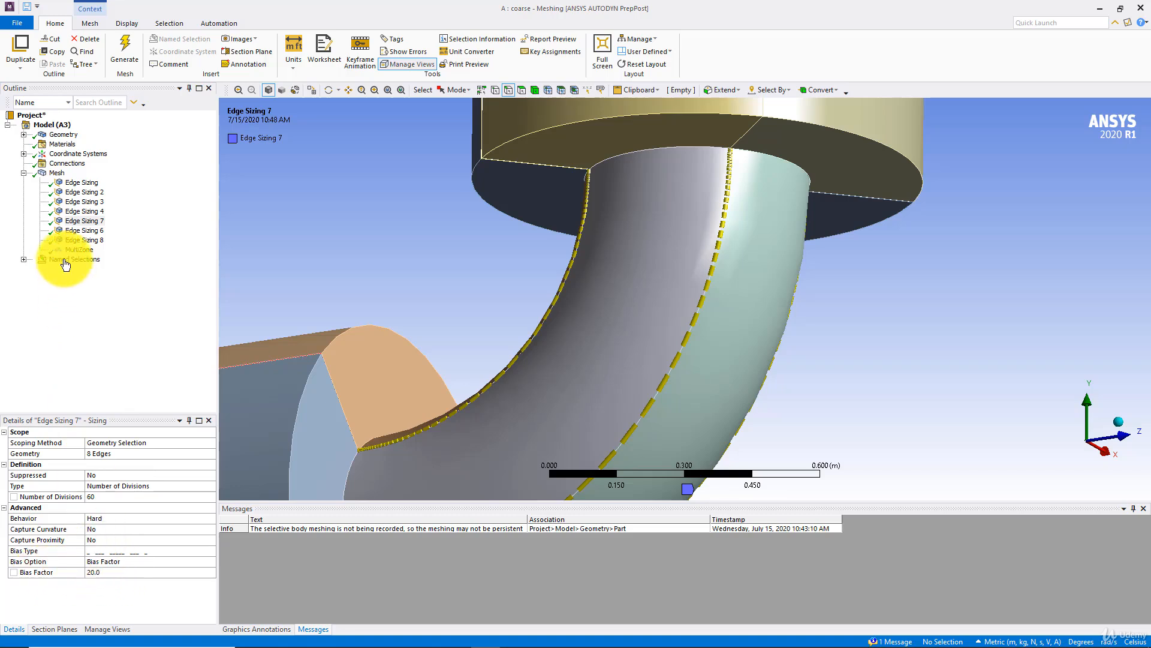
Review the divisions and bias of Edge Sizing 6 on the horizontal pipe and Edge Sizing 8 on the vertical pipe
click(85, 230)
scroll(536, 304, down, 5)
middle_drag(477, 331, 200, 501)
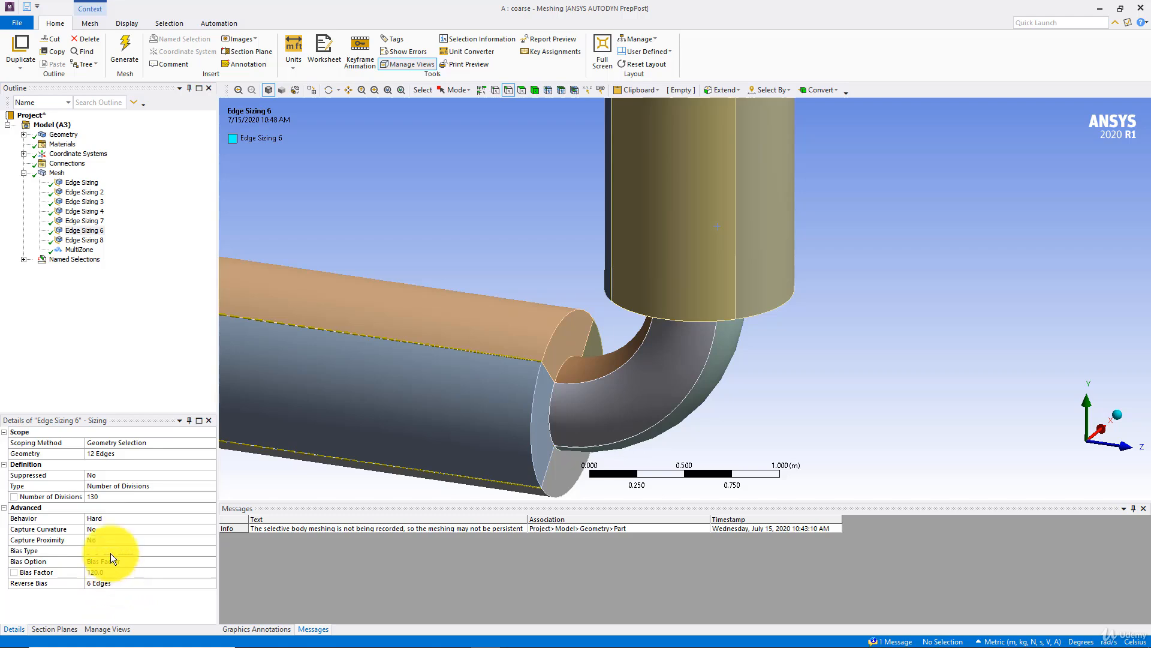
click(84, 240)
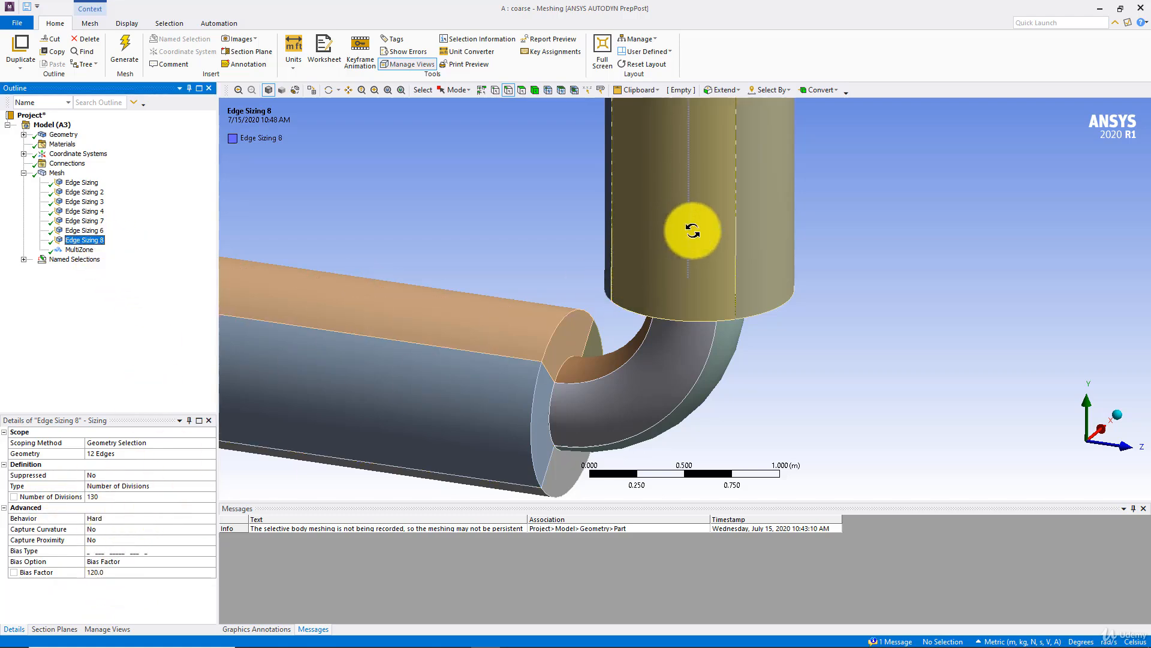
middle_drag(692, 230, 699, 226)
Examine the biased mesh along the horizontal pipe and around the elbow for element spacing and transitions
click(57, 172)
scroll(457, 316, down, 5)
middle_drag(458, 316, 239, 246)
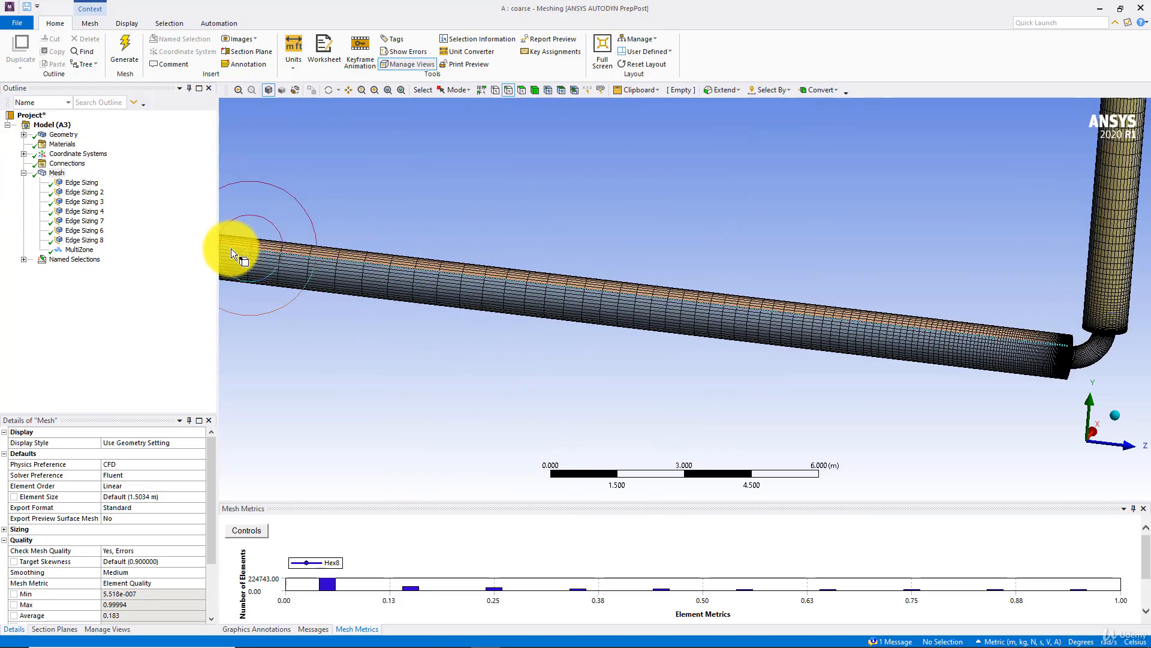
scroll(725, 293, up, 3)
ctrl+middle_drag(854, 297, 333, 413)
ctrl+middle_drag(681, 381, 523, 236)
middle_drag(593, 298, 477, 323)
scroll(505, 318, up, 3)
scroll(473, 318, down, 3)
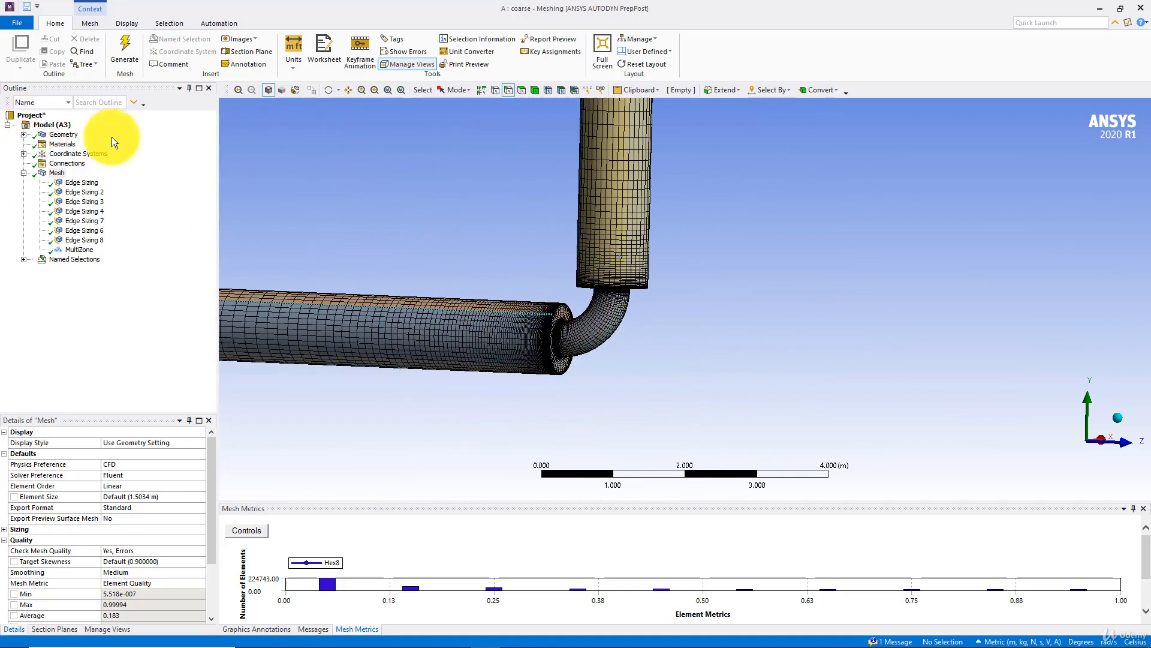
middle_drag(596, 292, 532, 339)
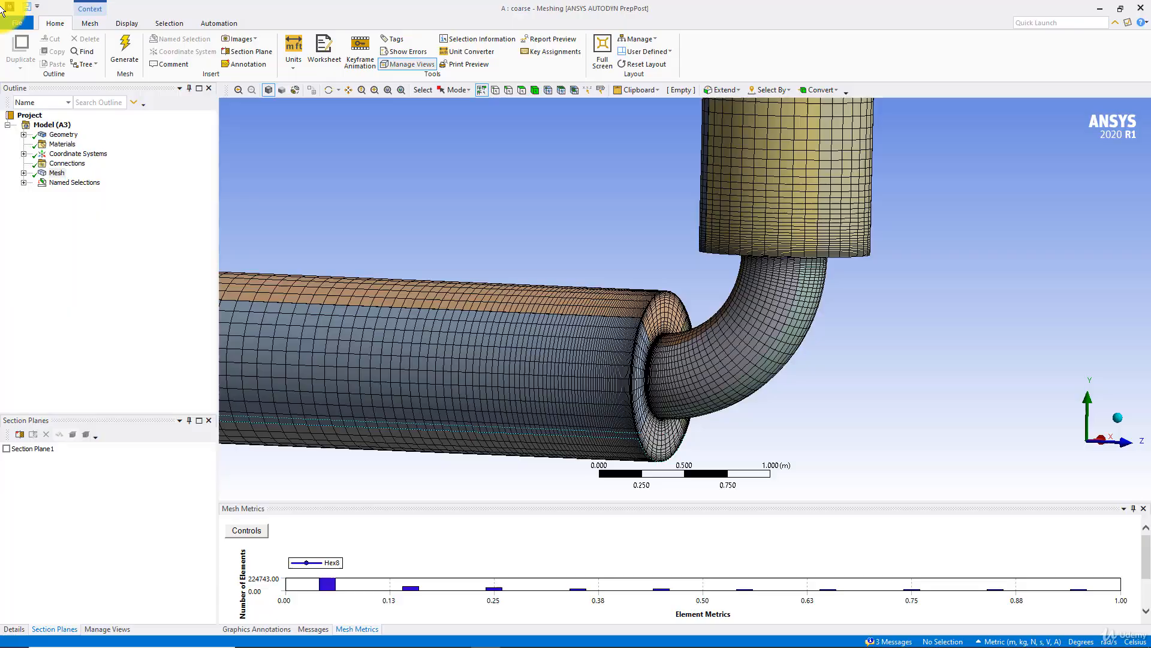
middle_drag(511, 239, 334, 408)
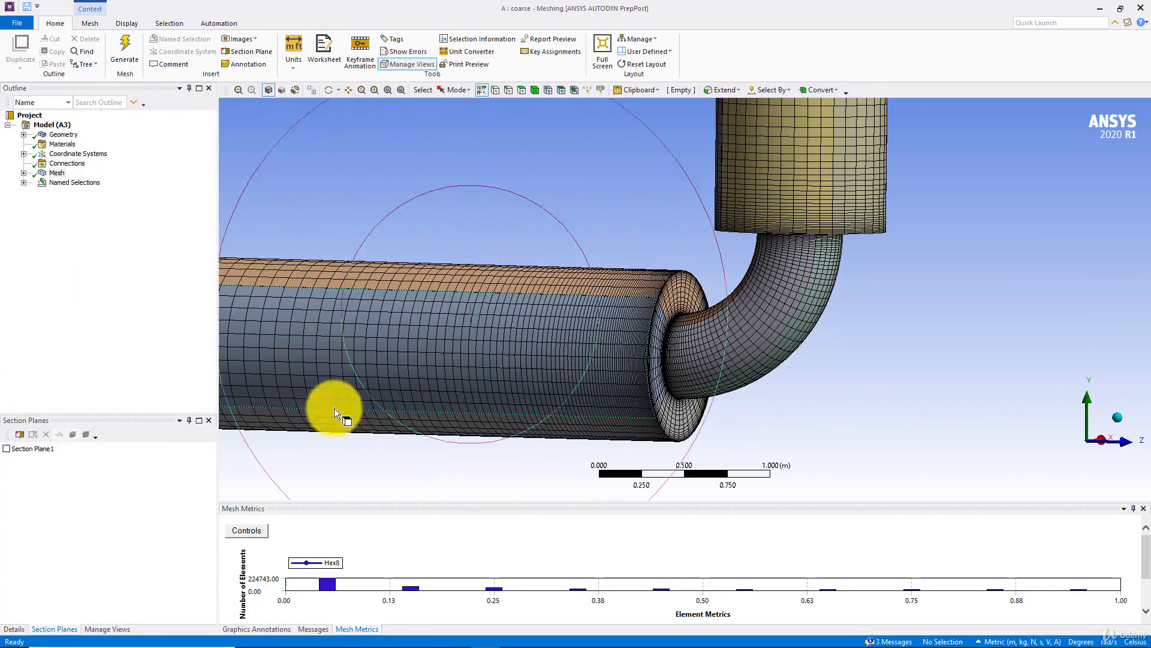
Open the mesh quality settings and set the mesh metric to Skewness
click(57, 172)
click(14, 628)
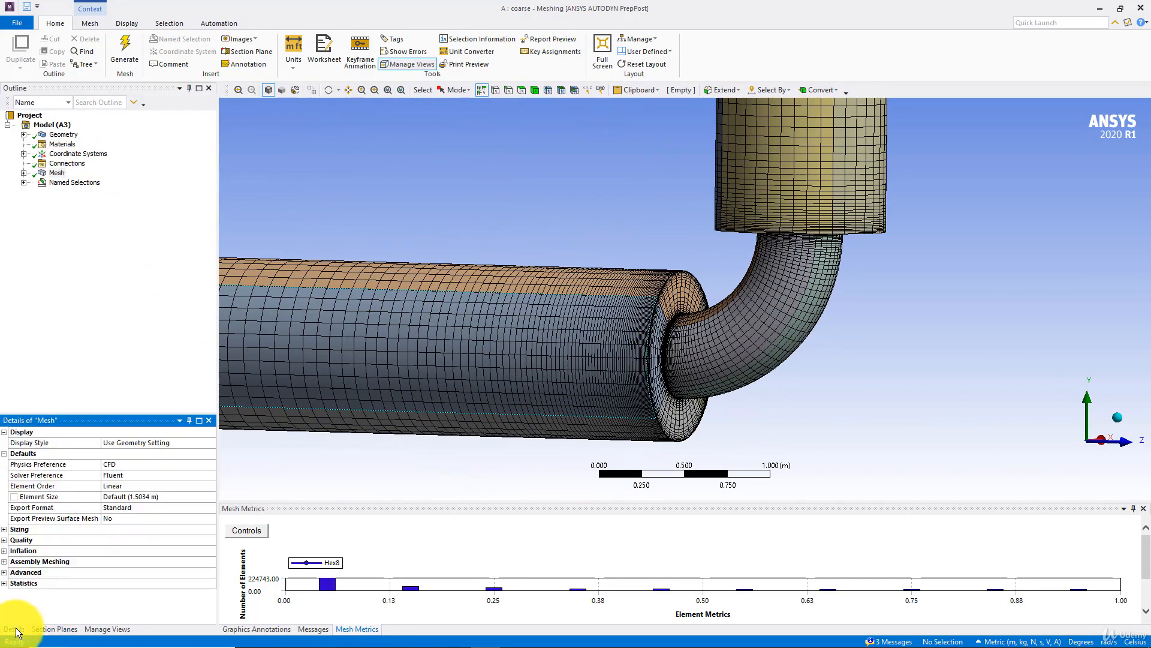
click(5, 541)
drag(210, 527, 214, 568)
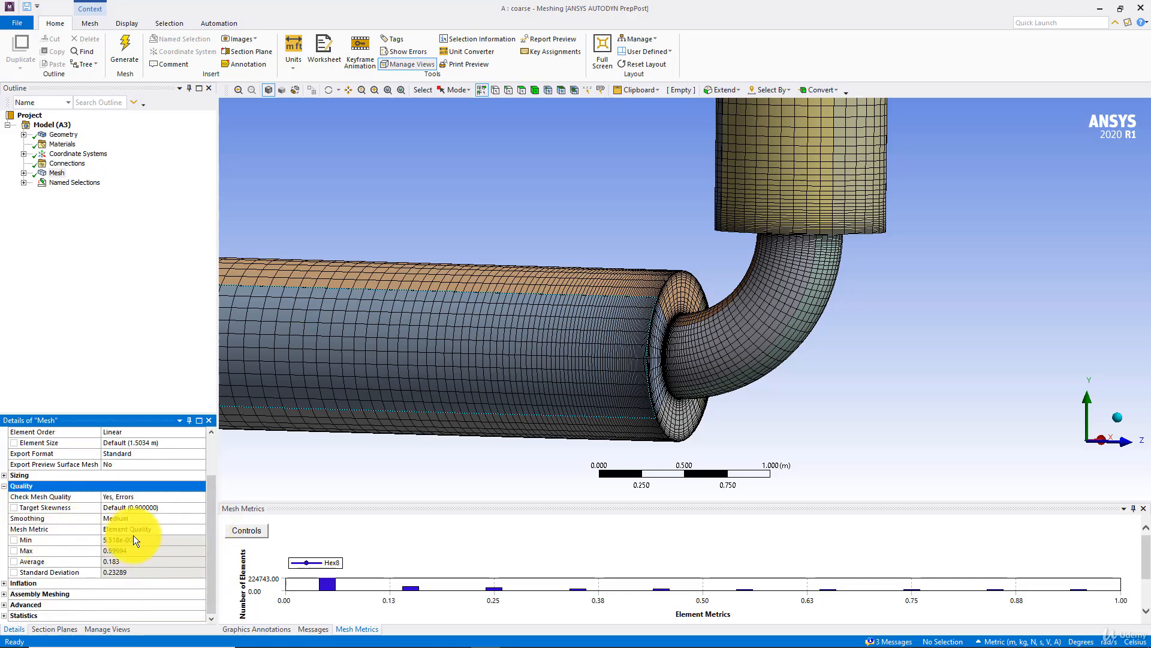
click(179, 529)
click(199, 529)
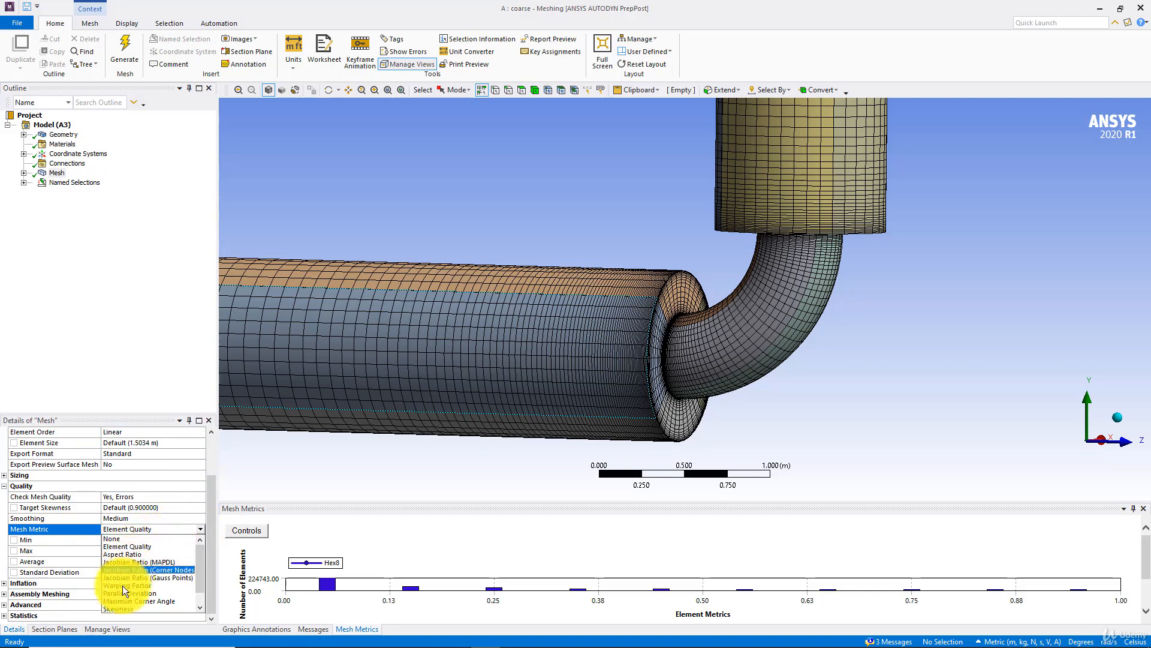
click(122, 606)
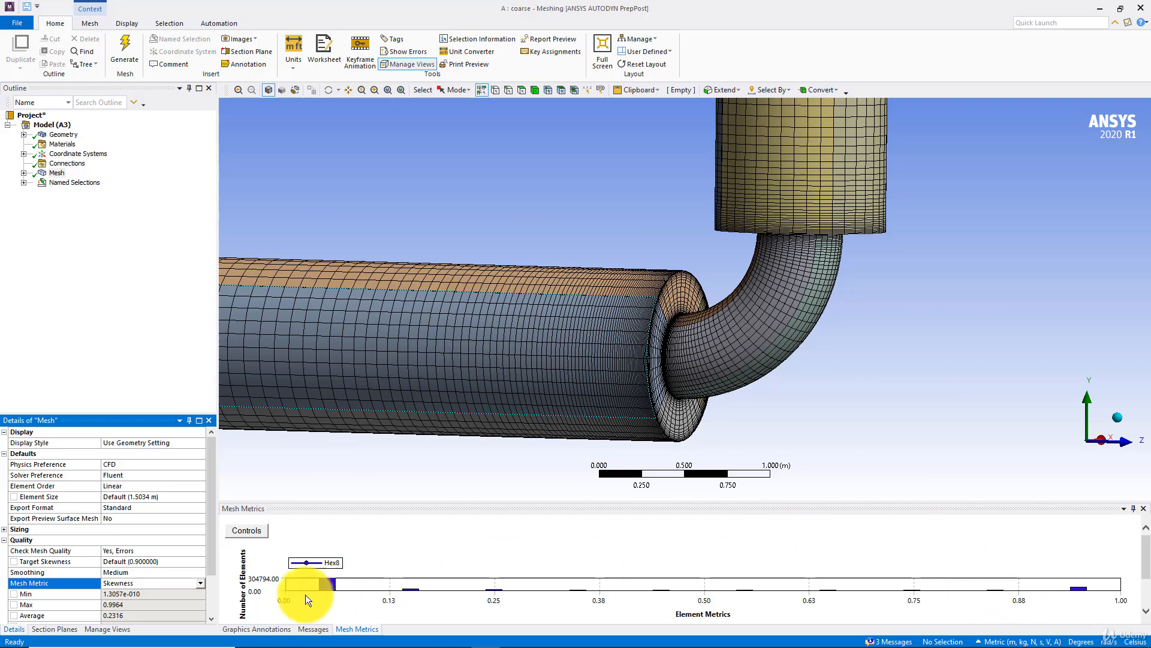
Isolate the elements in the highest skewness range and inspect them at the end of the horizontal pipe
scroll(124, 544, down, 1)
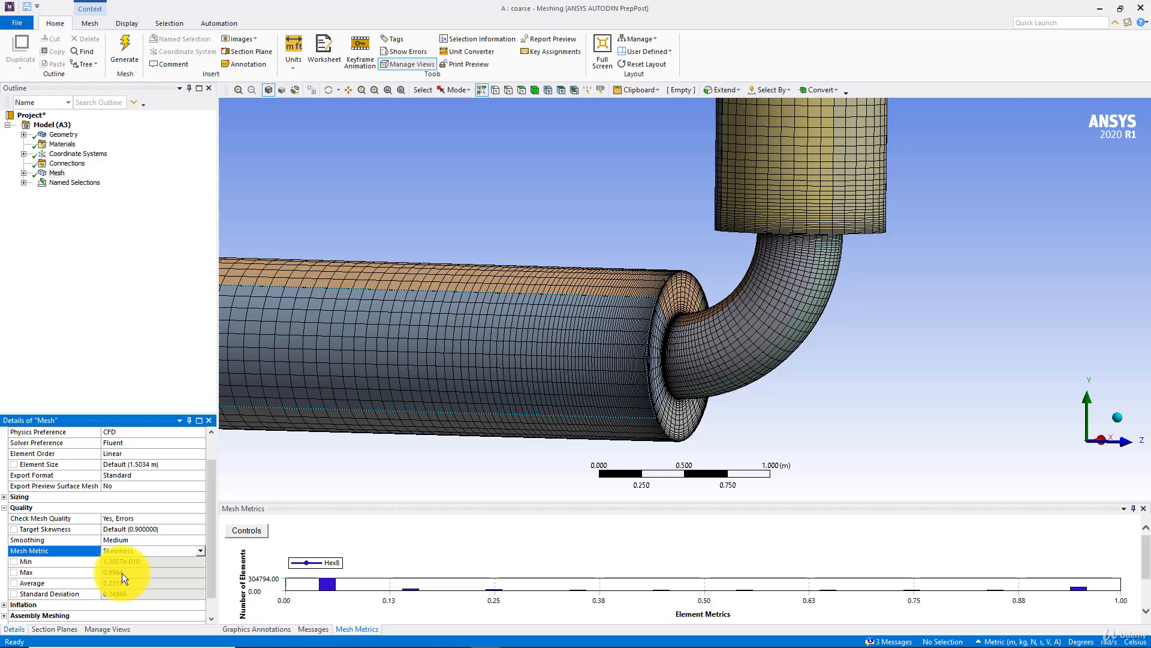
click(1078, 588)
middle_drag(779, 351, 737, 222)
scroll(625, 362, up, 5)
scroll(634, 332, up, 5)
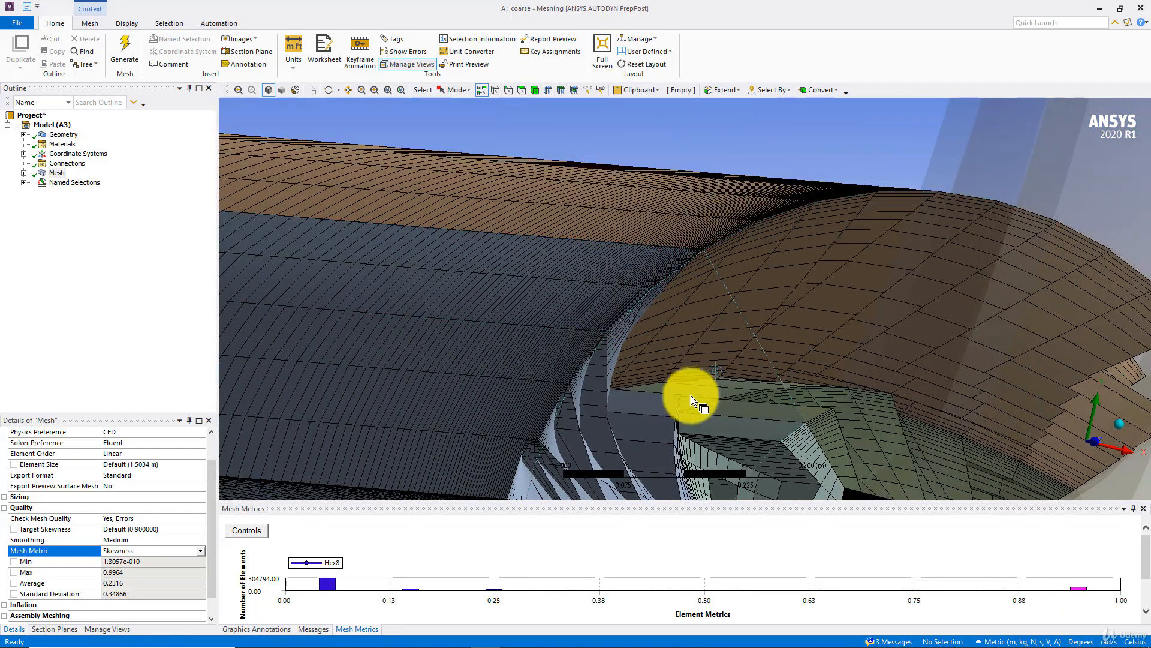
middle_drag(702, 405, 577, 319)
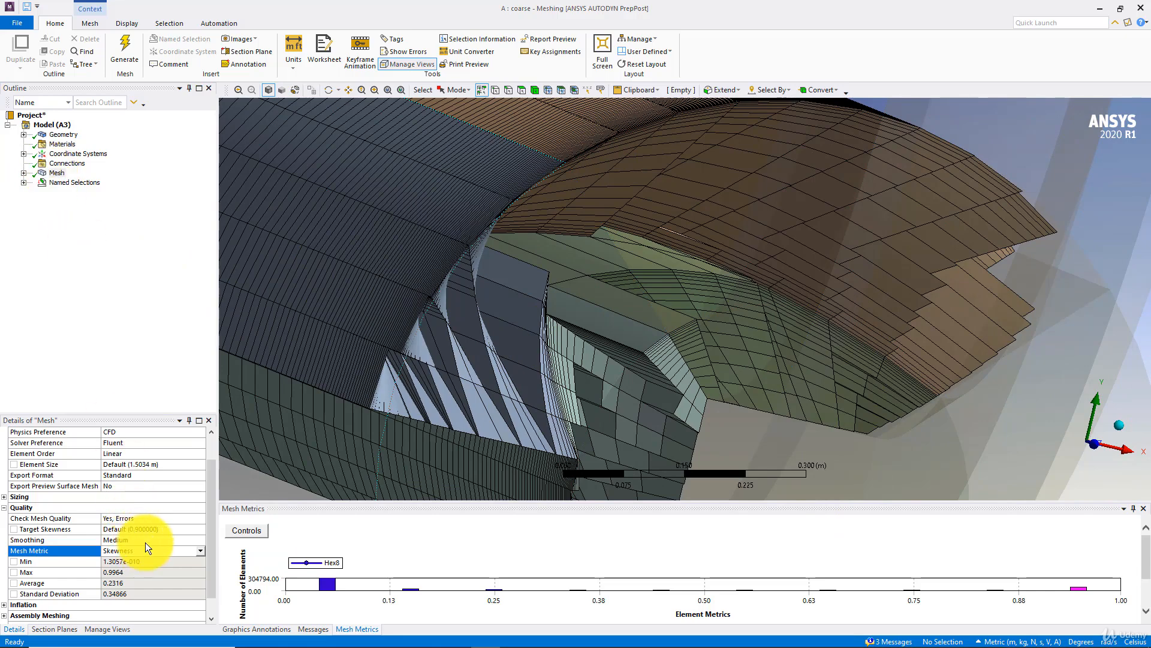
Set the mesh metric to None so the whole mesh is displayed
click(200, 551)
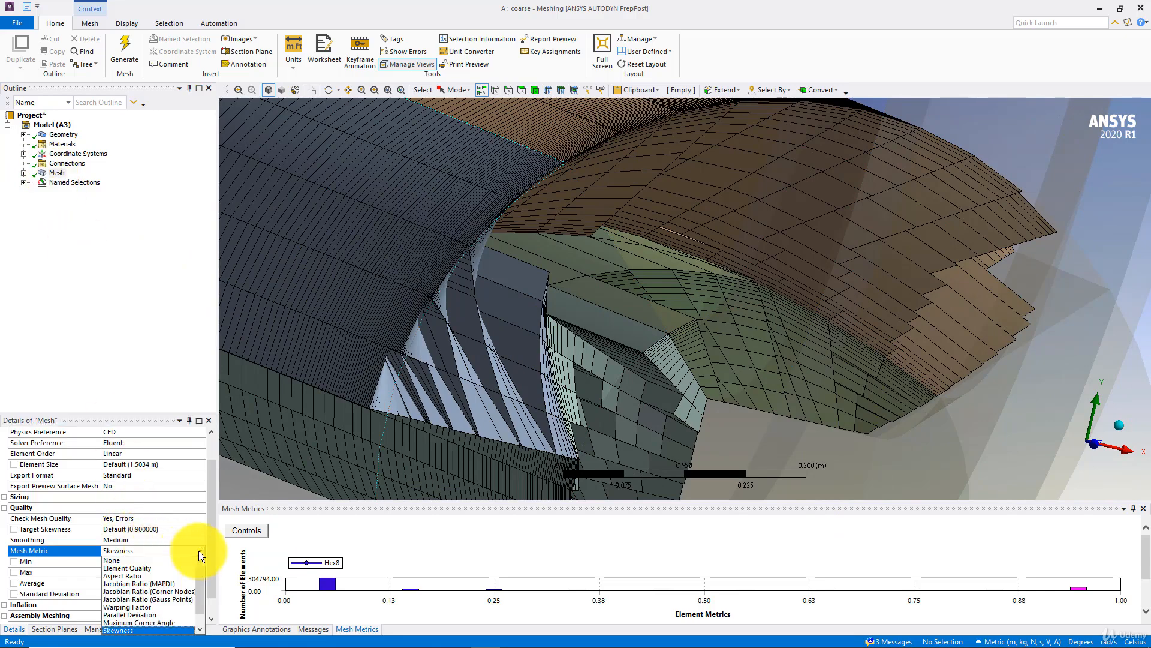
click(125, 562)
scroll(459, 336, down, 5)
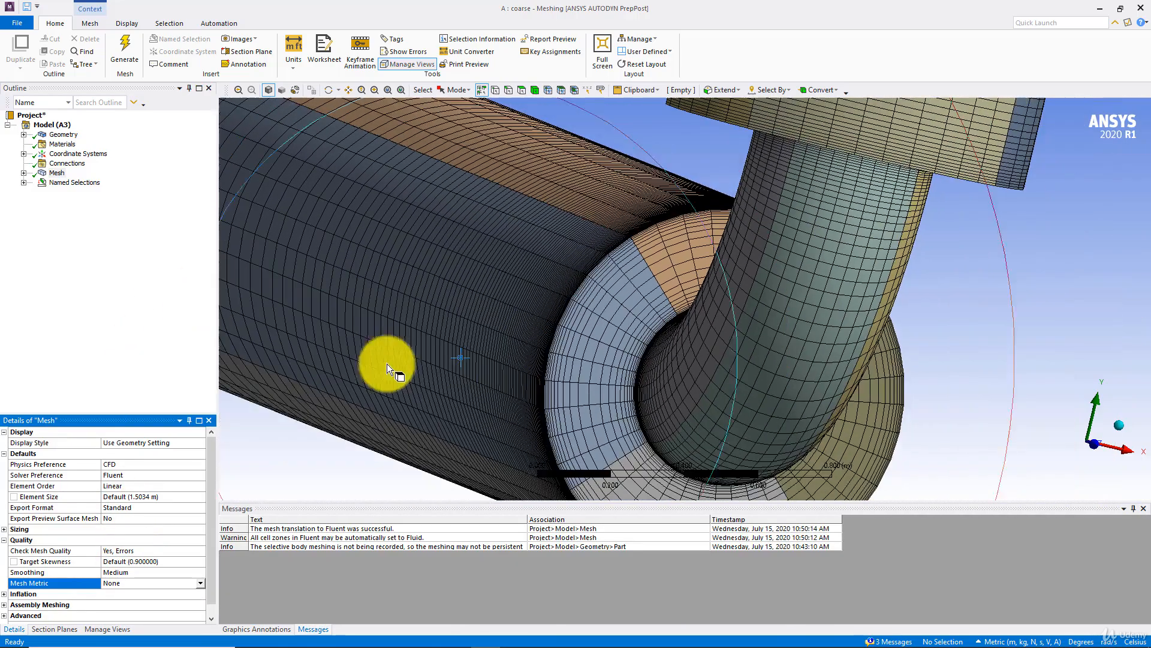
Turn on Section Plane1 and inspect the mesh inside the horizontal pipe
click(54, 629)
click(6, 449)
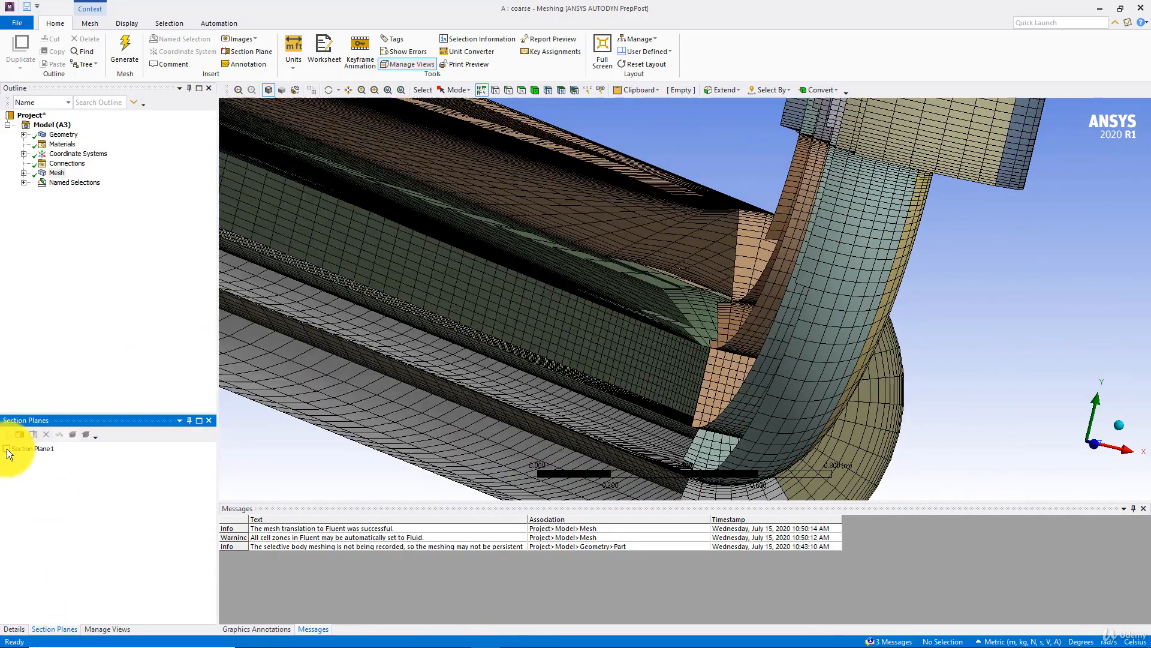
middle_drag(707, 348, 827, 363)
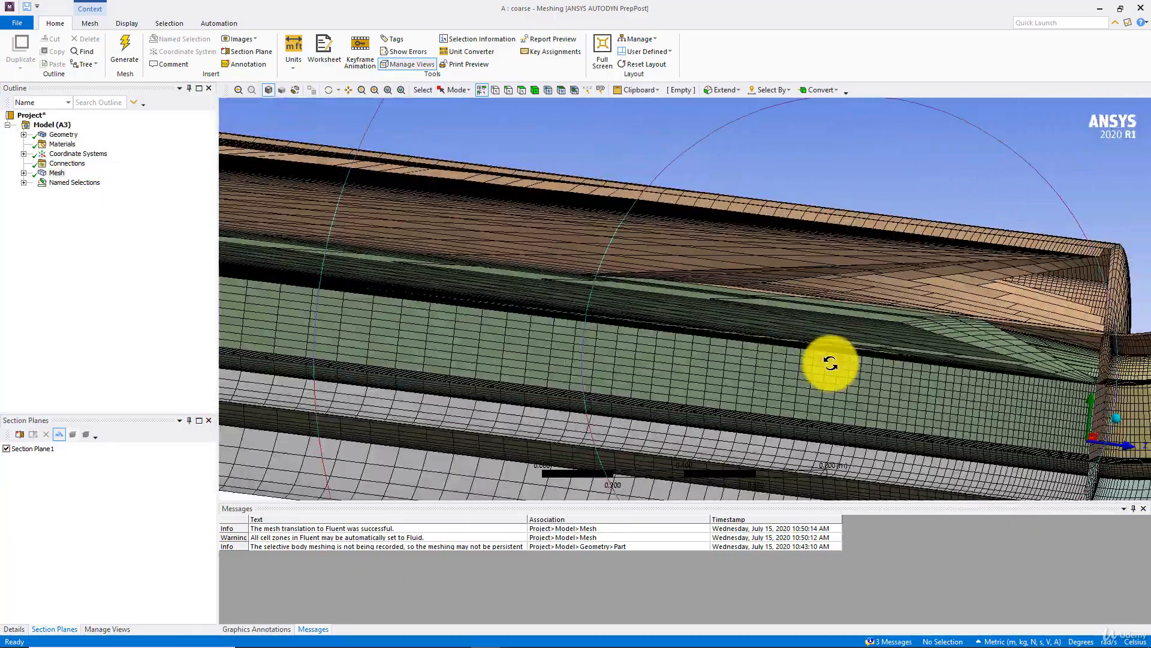
Expand the mesh controls, open Edge Sizing 8, and turn off Section Plane1
click(27, 173)
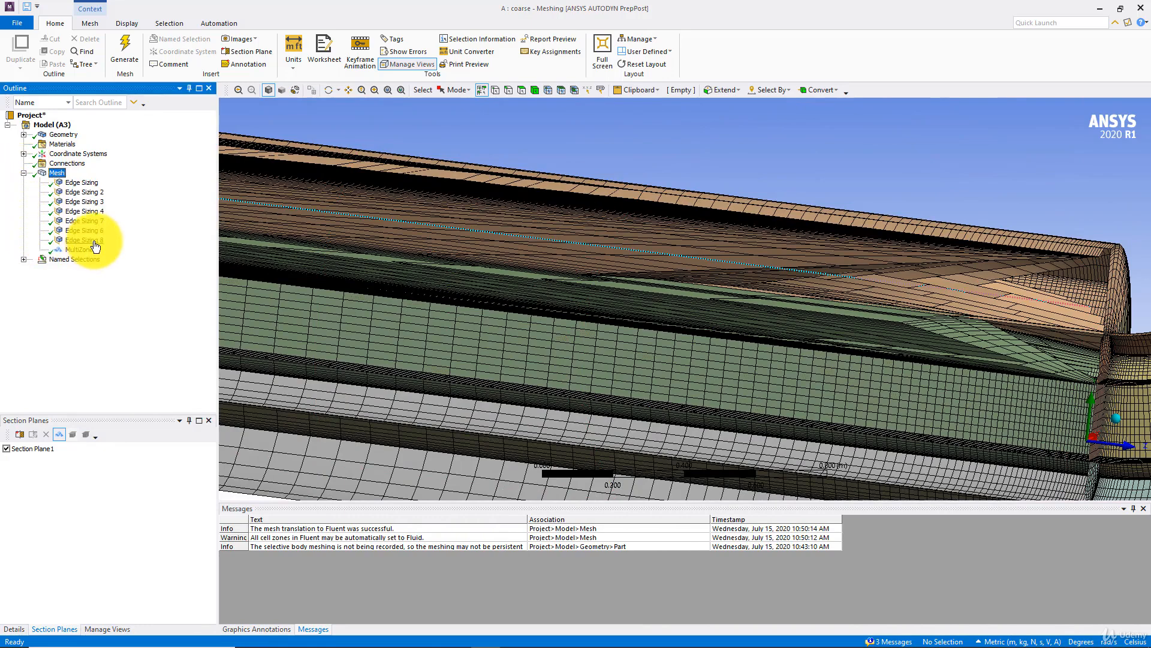
click(87, 240)
scroll(568, 310, down, 5)
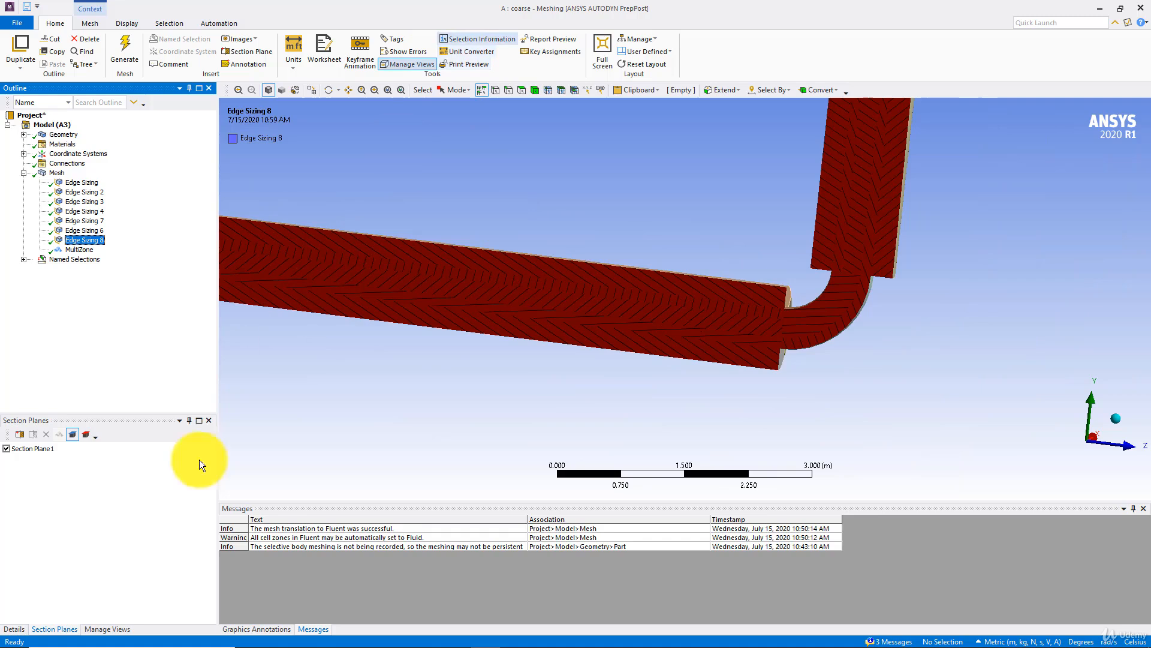
click(6, 448)
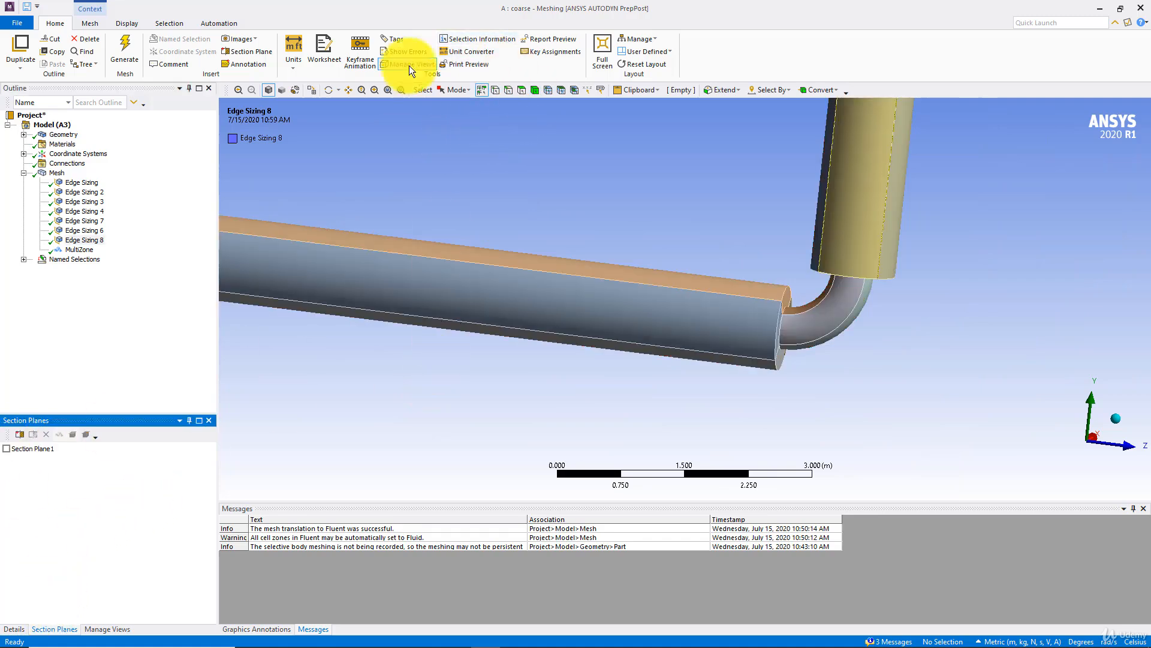
Display Edge Sizing 6 in wireframe and check the bias direction of the horizontal pipe's edges near the elbow
click(92, 241)
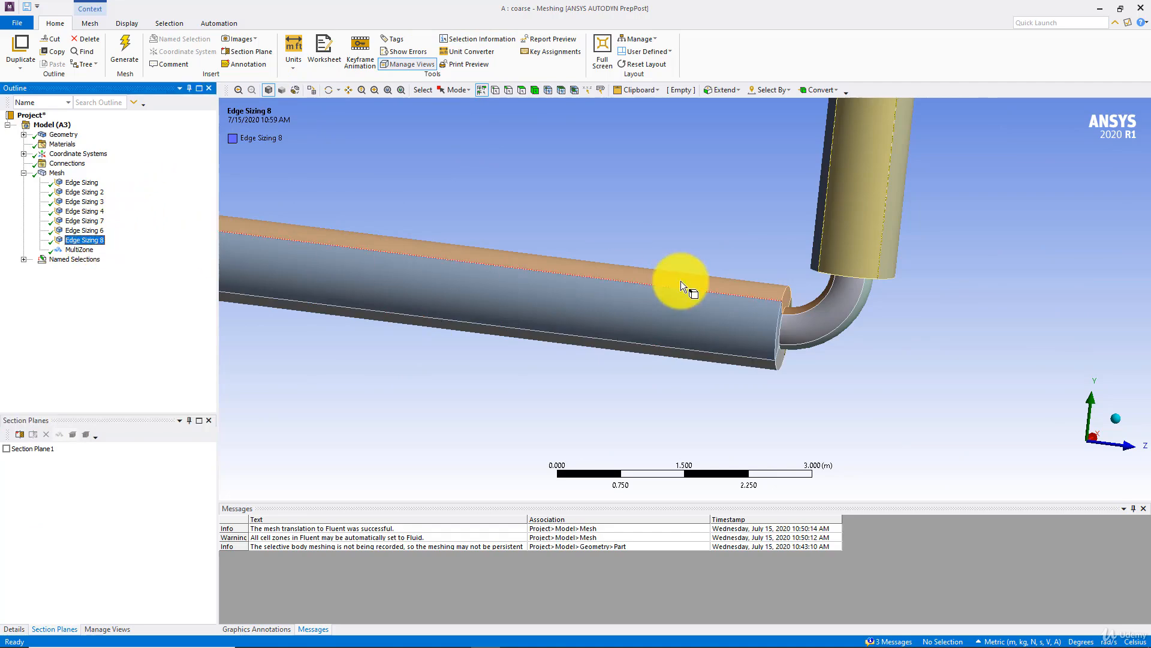
middle_drag(679, 282, 640, 284)
click(89, 231)
scroll(625, 314, up, 5)
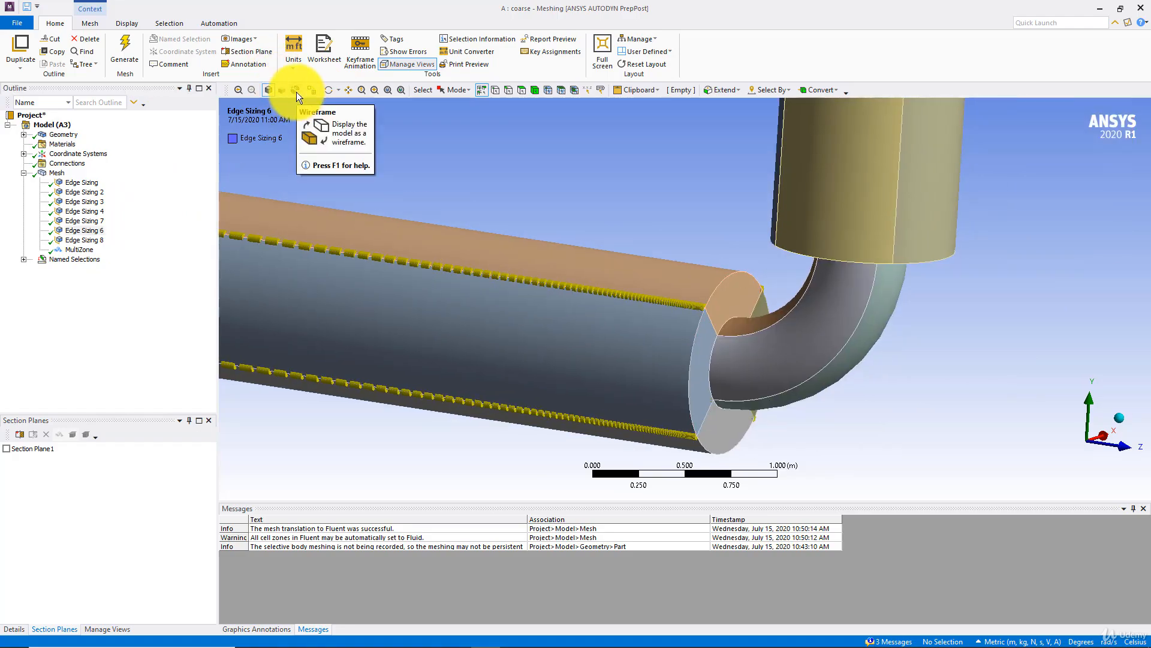
click(296, 91)
middle_drag(419, 206, 489, 250)
middle_drag(478, 267, 473, 240)
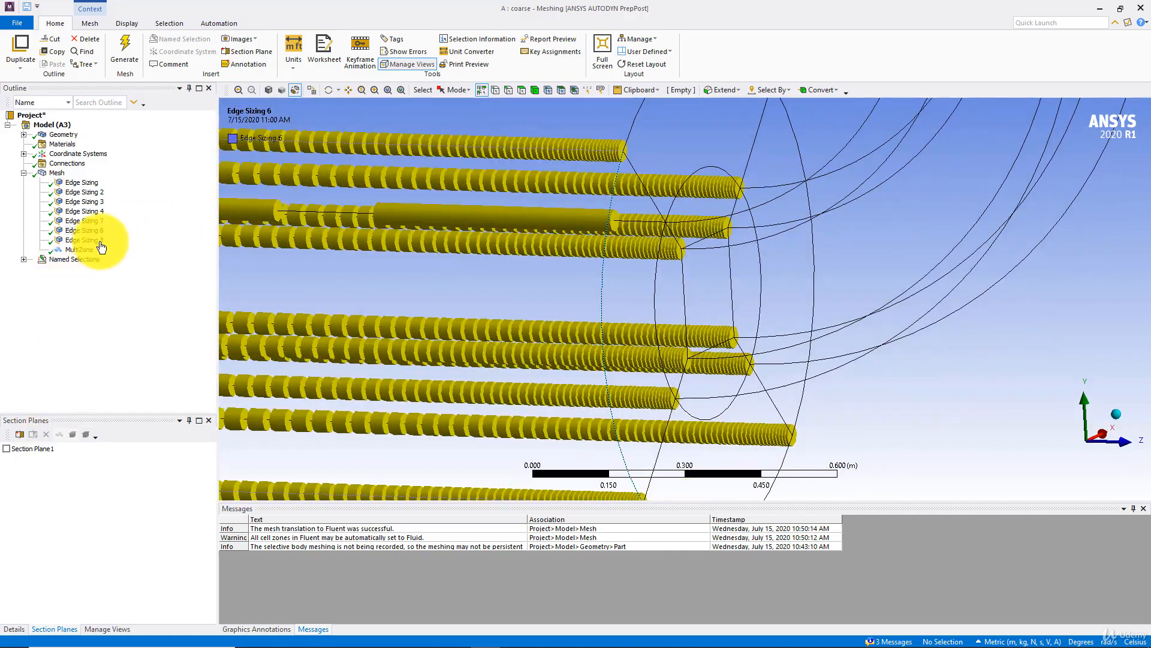
Add the oppositely biased horizontal-pipe edge to the Reverse Bias selection of Edge Sizing 6 and apply the seven edges
click(15, 629)
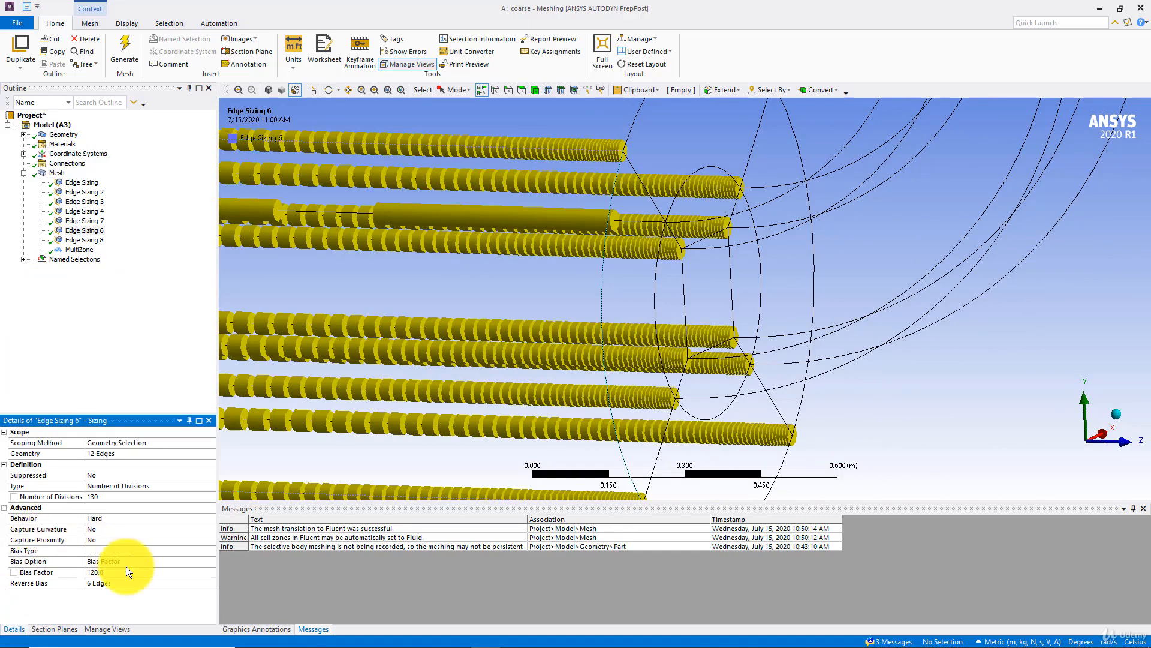
click(110, 583)
middle_drag(376, 208, 351, 185)
ctrl+click(348, 187)
click(130, 583)
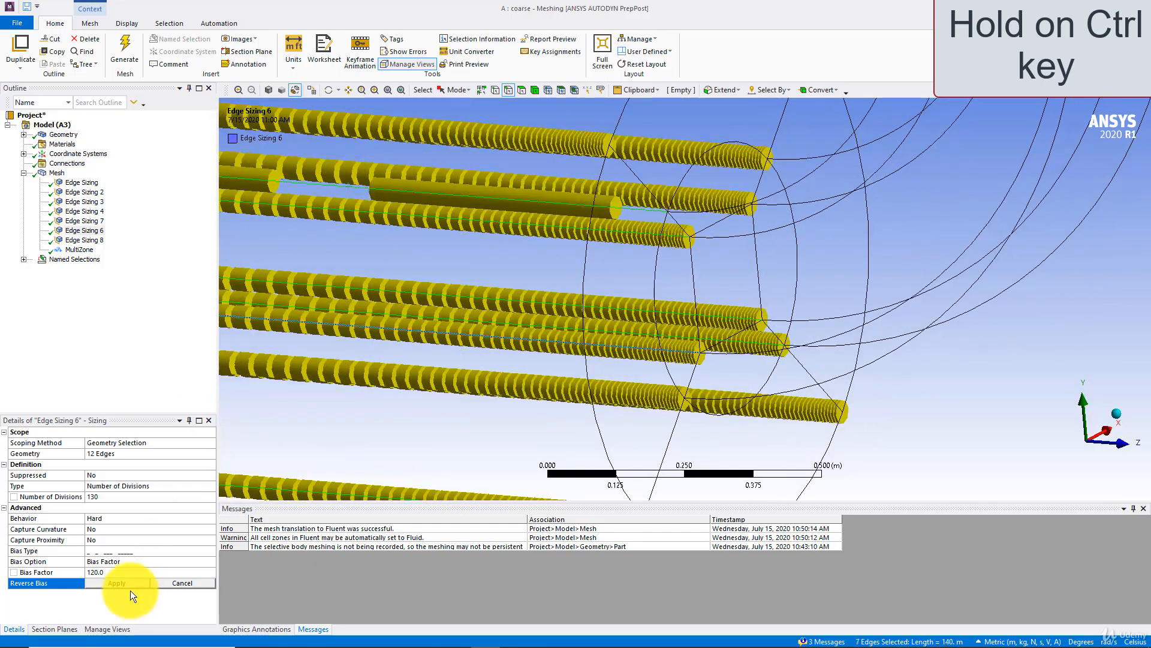
Regenerate the coarse mesh and display it shaded around the elbow junction
scroll(423, 357, down, 5)
middle_drag(477, 365, 504, 361)
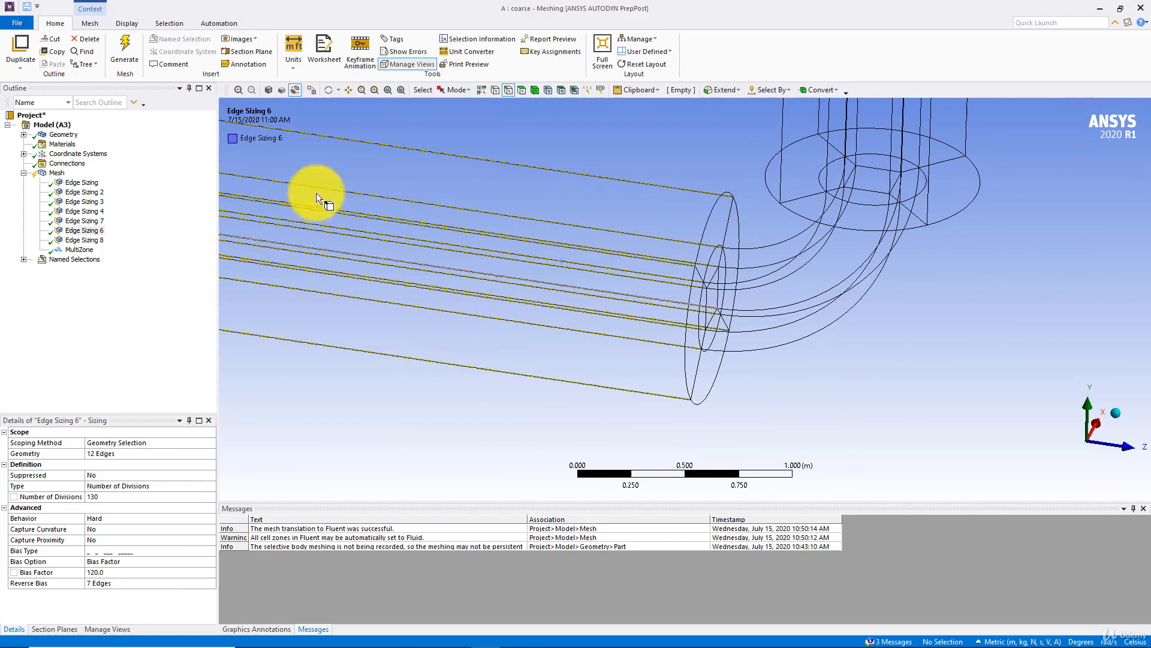
click(124, 50)
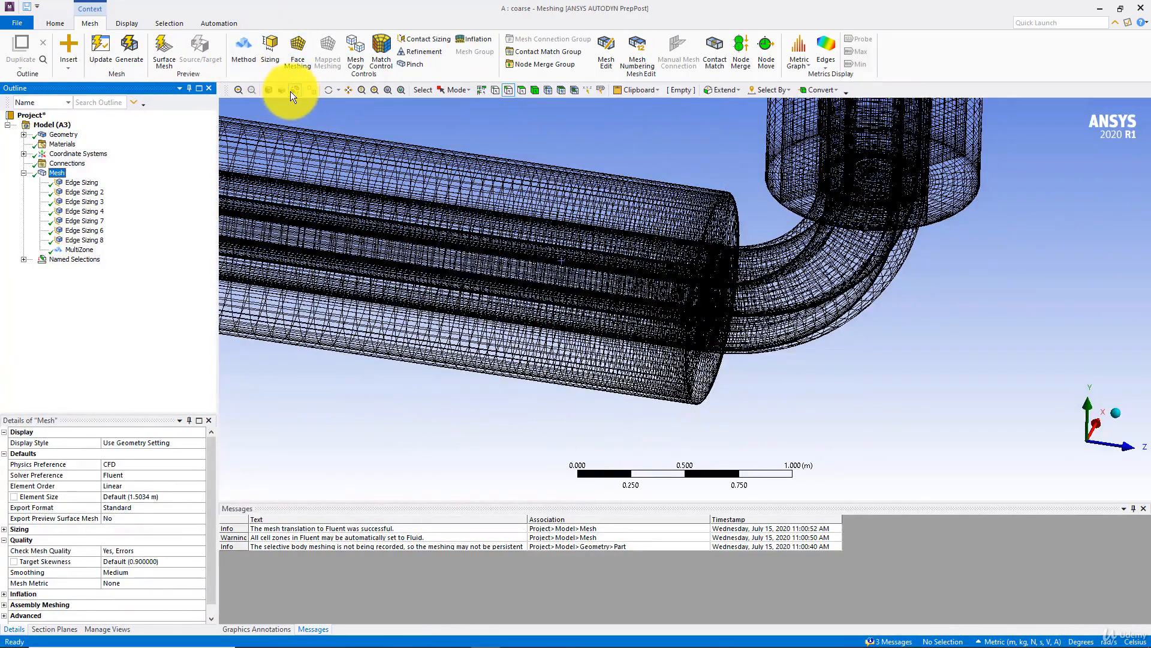
click(268, 90)
mouse_move(639, 316)
mouse_down()
mouse_move(547, 303)
mouse_move(582, 311)
mouse_up()
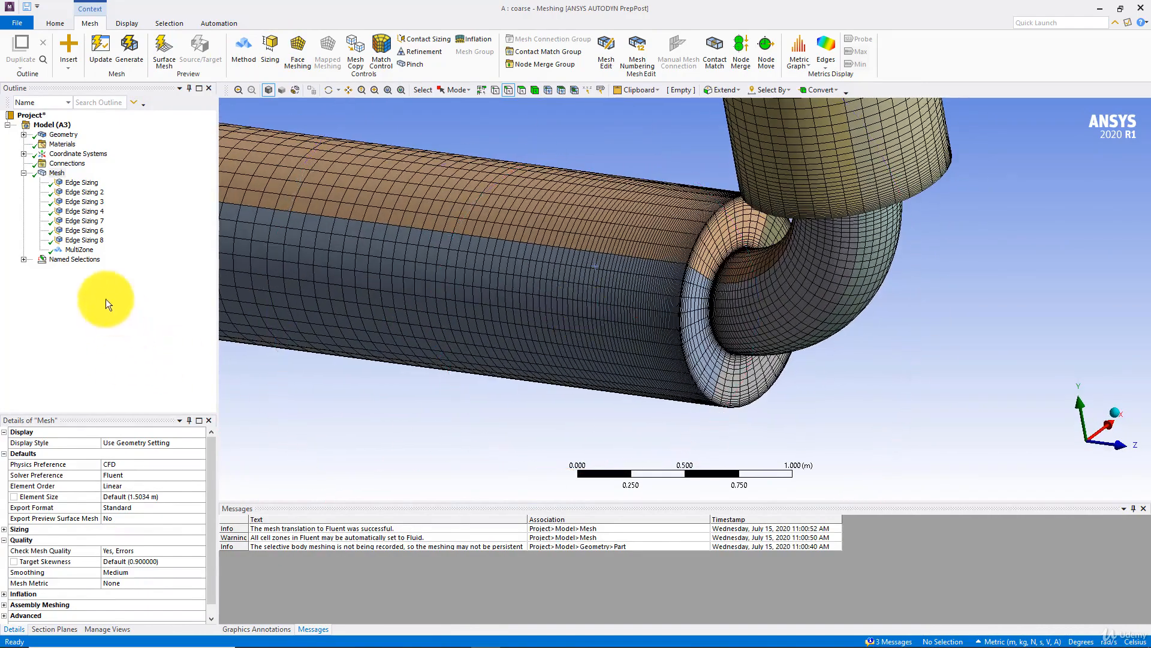
Set the mesh metric to Skewness and check the minimum, maximum and average values
click(57, 173)
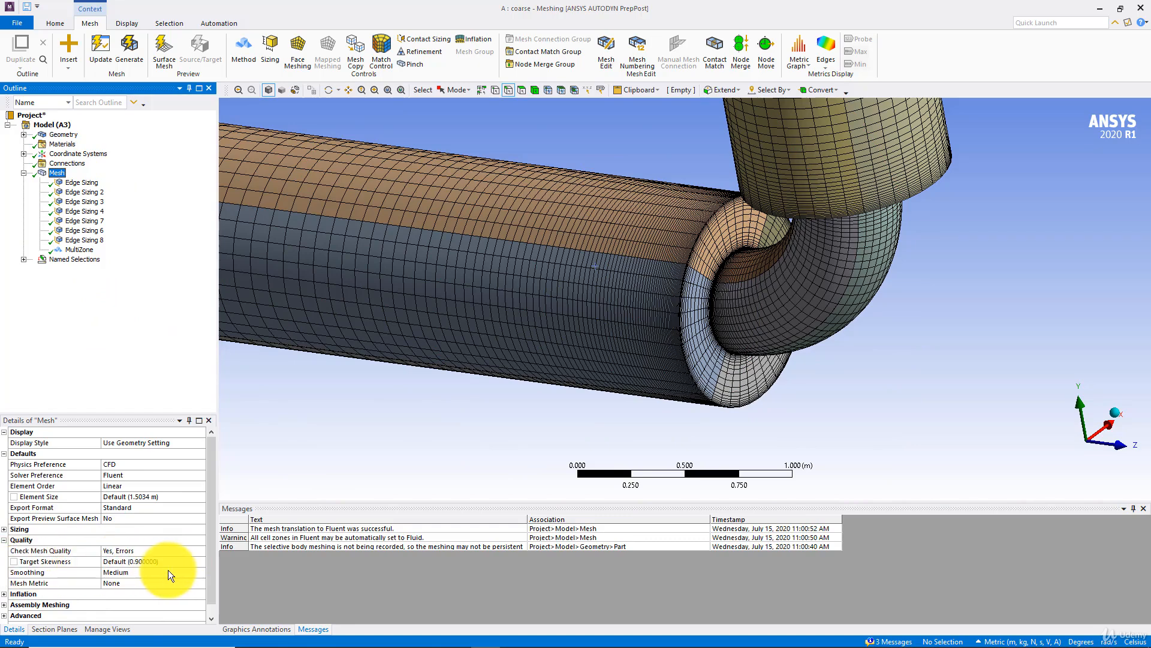
click(174, 549)
click(147, 582)
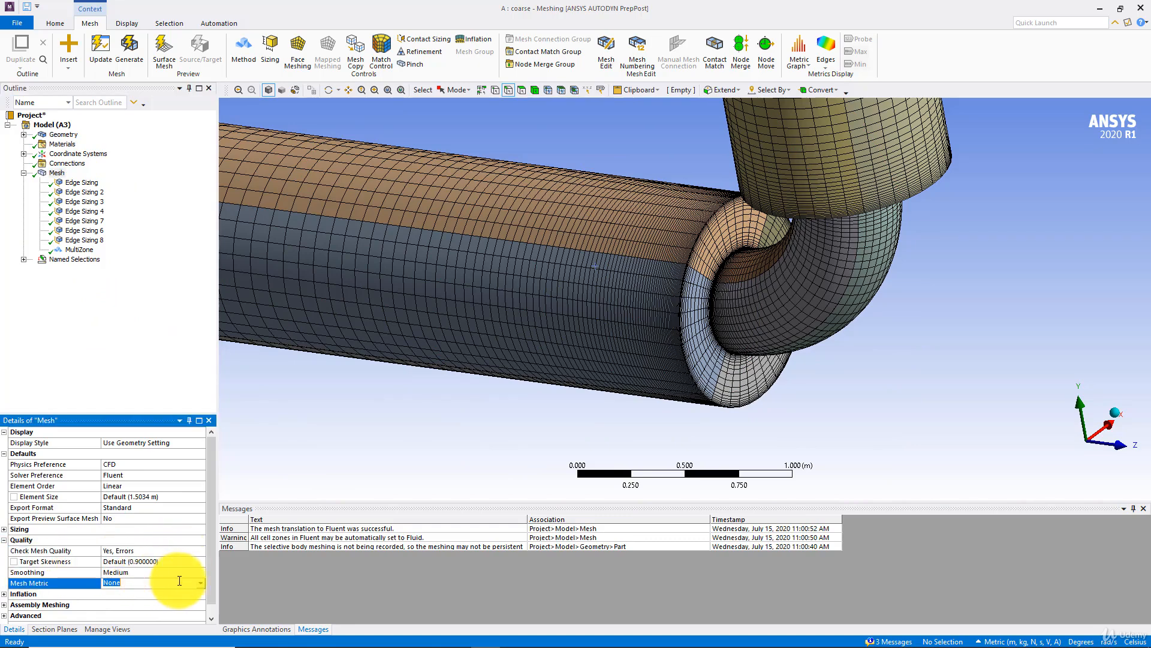
click(200, 584)
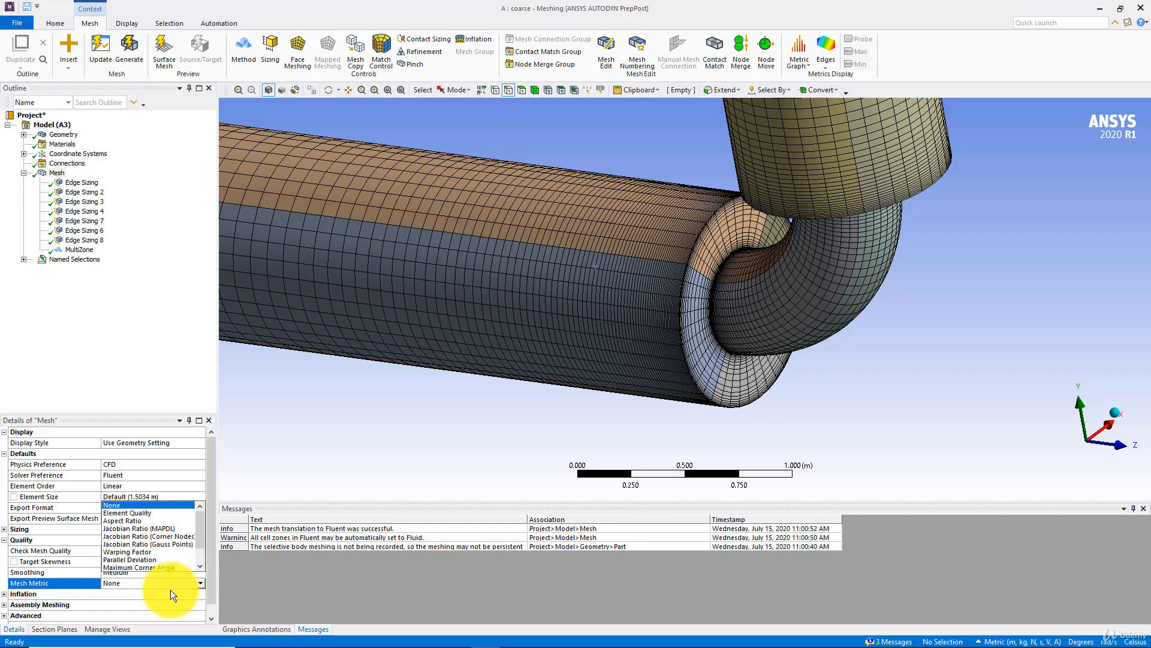
click(128, 549)
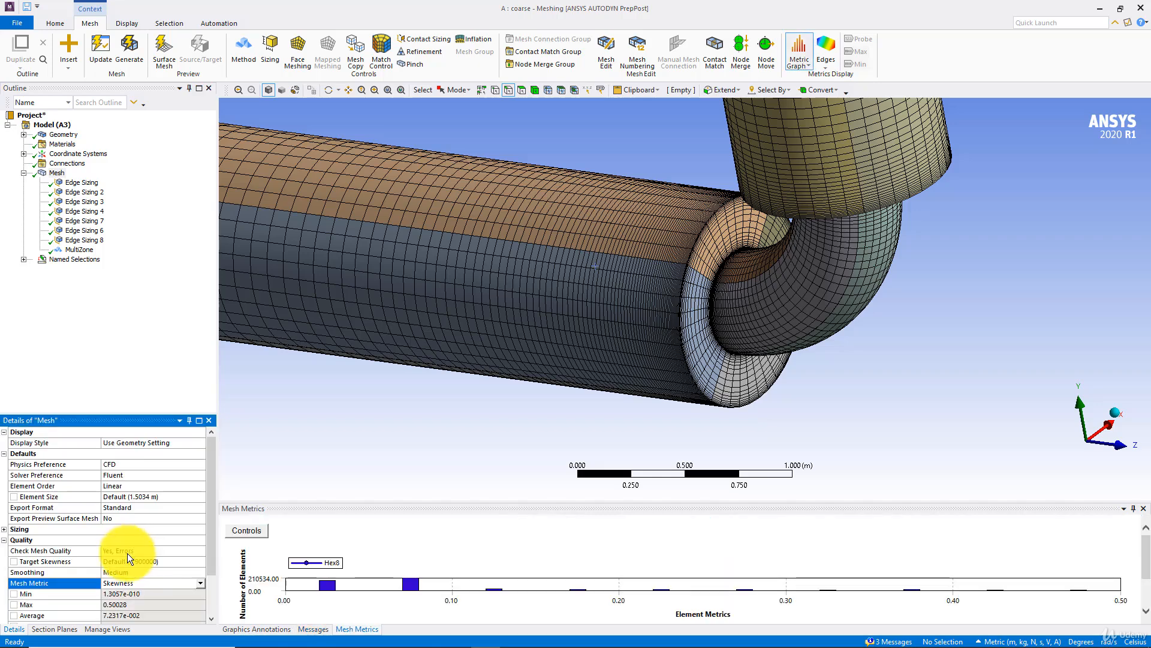
scroll(136, 591, down, 1)
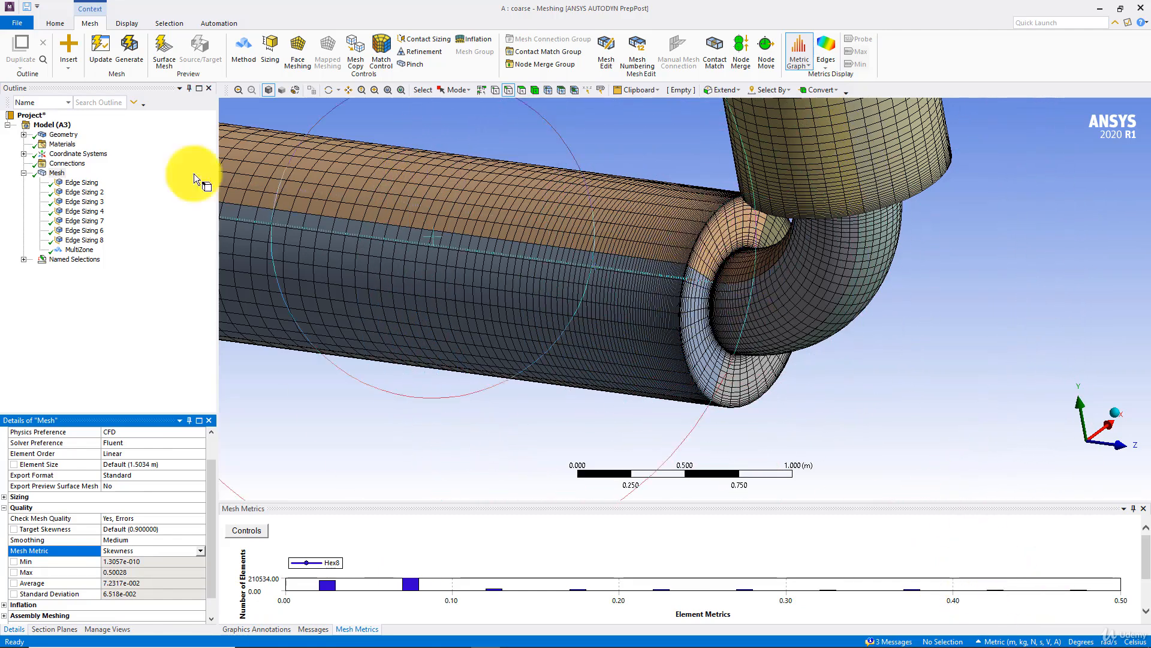
Close the mesh editor, open the coarse case's Setup in Fluent with the new mesh, and inspect the elbow mesh
click(1141, 7)
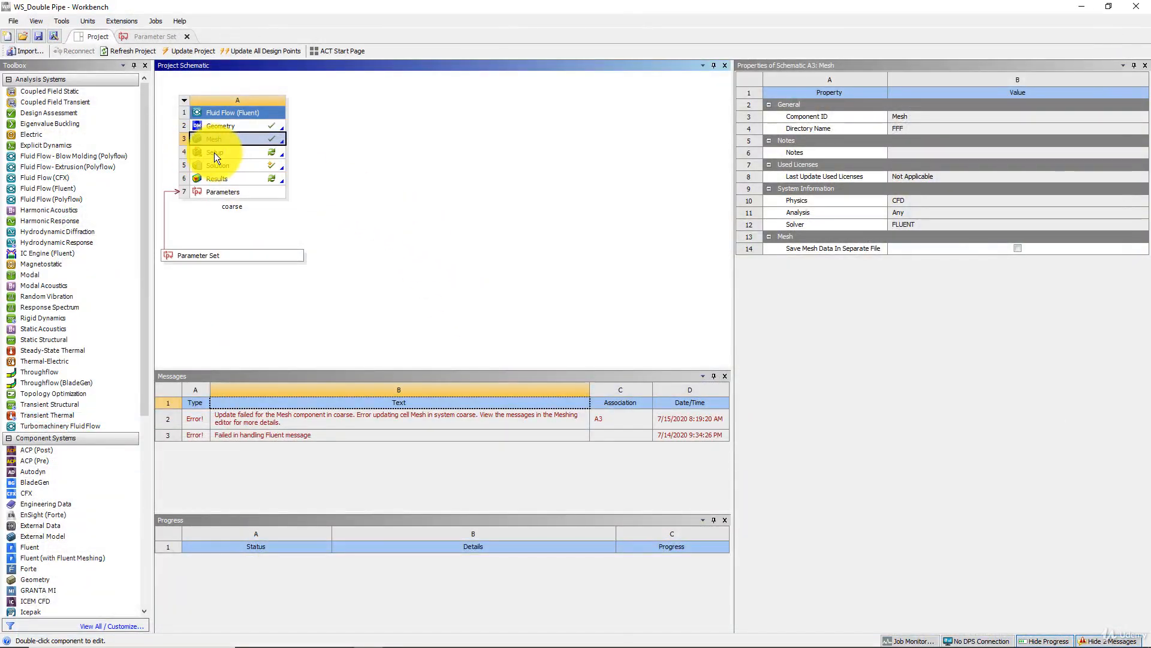
double_click(223, 152)
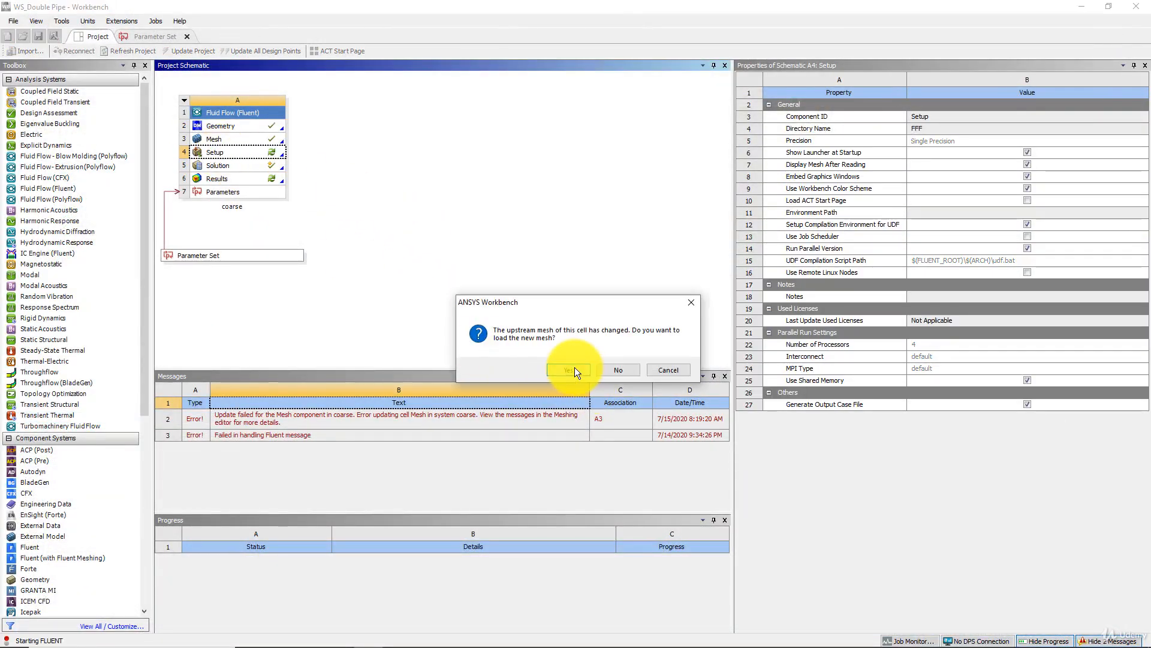
click(574, 369)
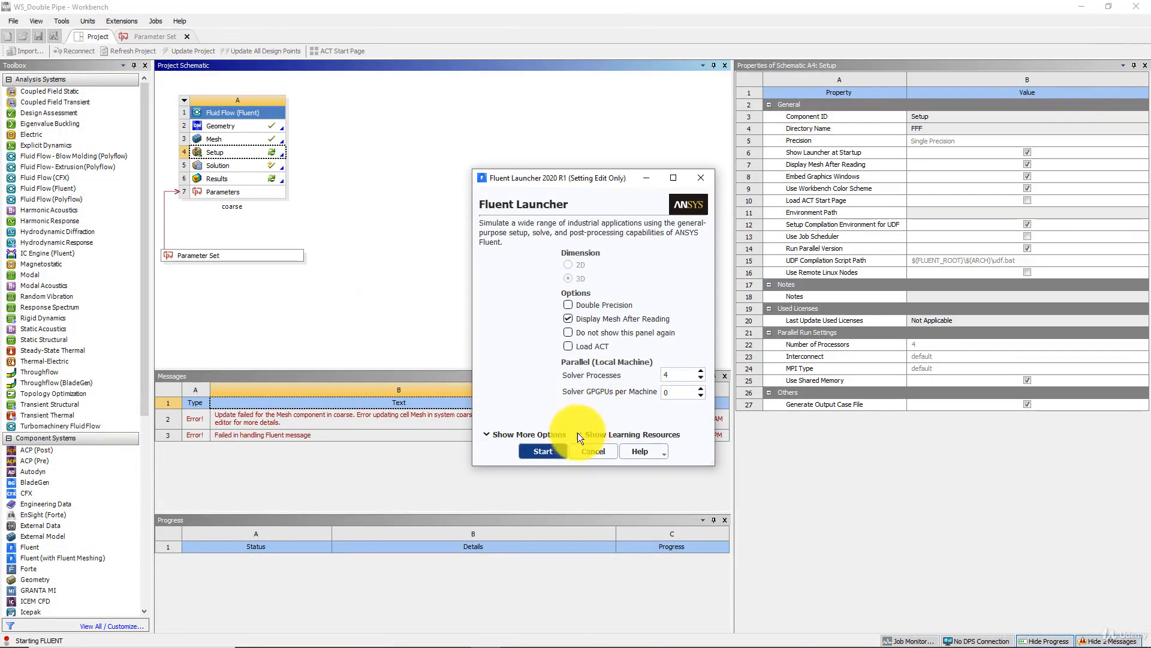
click(550, 450)
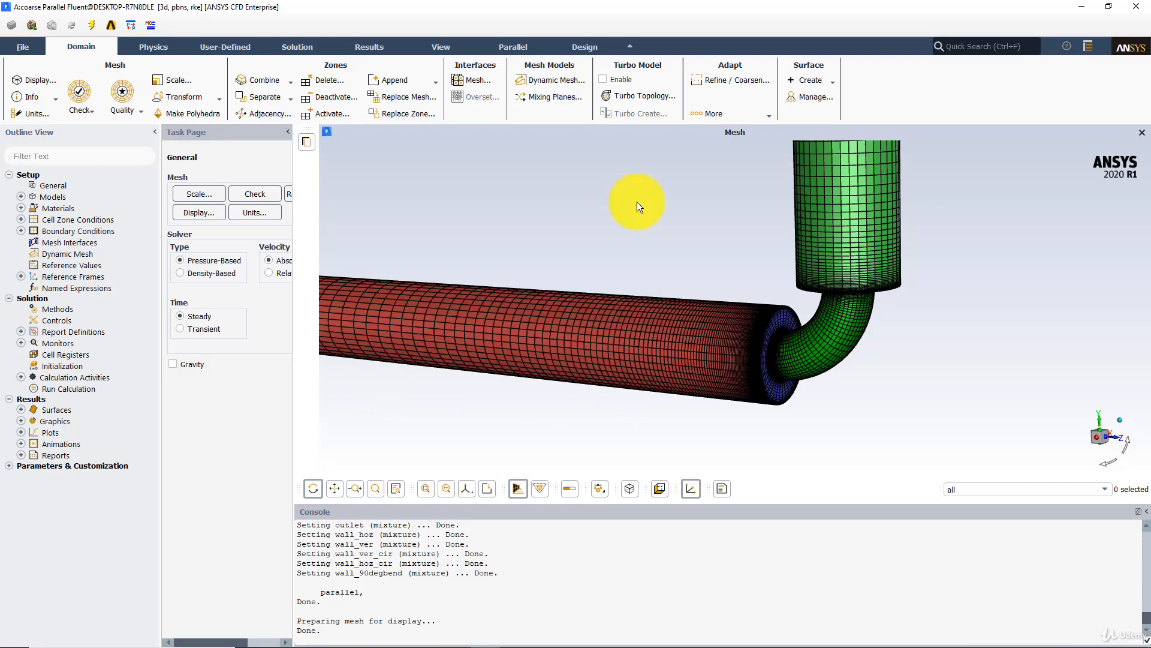
drag(637, 201, 719, 234)
mouse_move(746, 173)
middle_down()
mouse_move(941, 329)
mouse_move(959, 360)
middle_up()
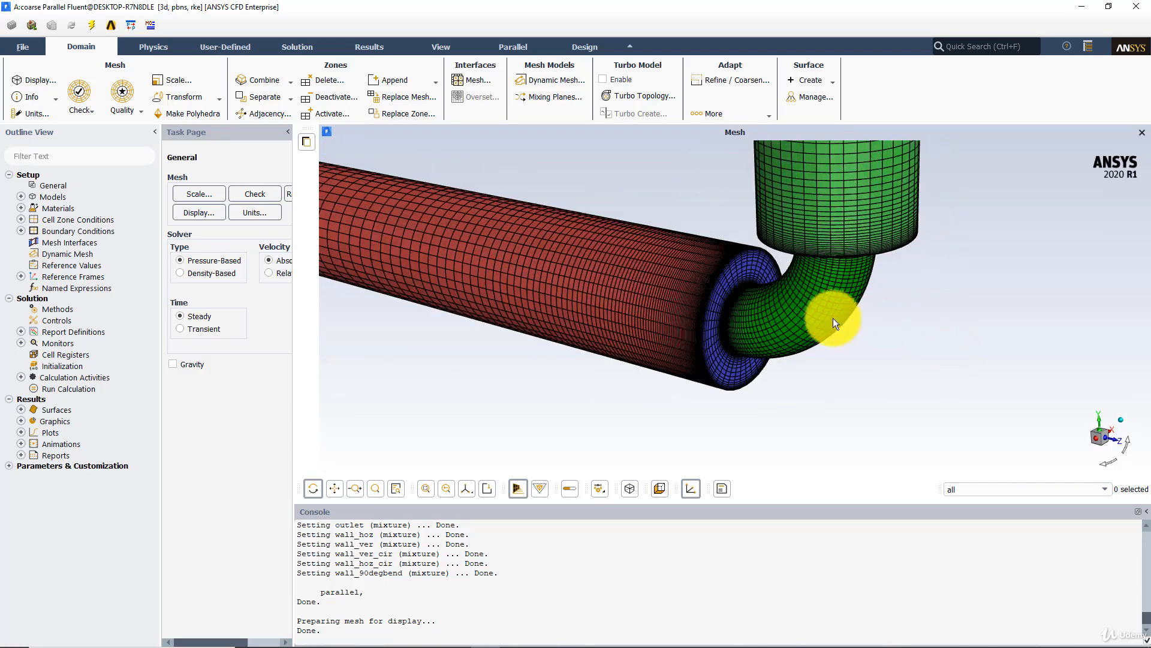
middle_drag(658, 219, 830, 378)
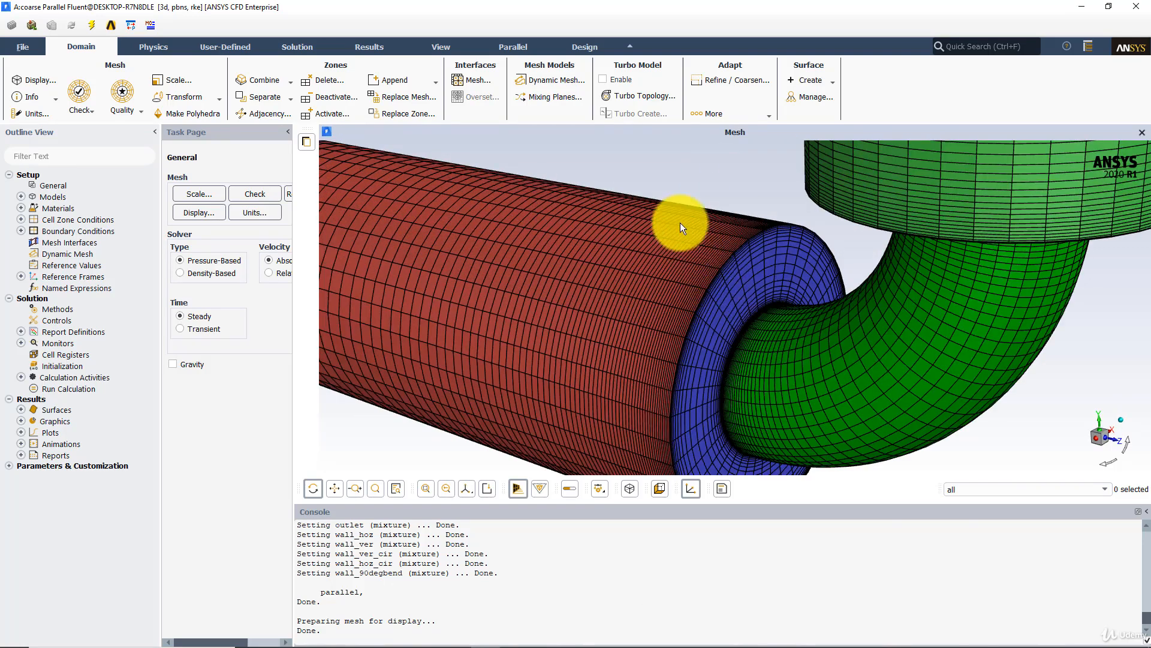
drag(779, 271, 819, 276)
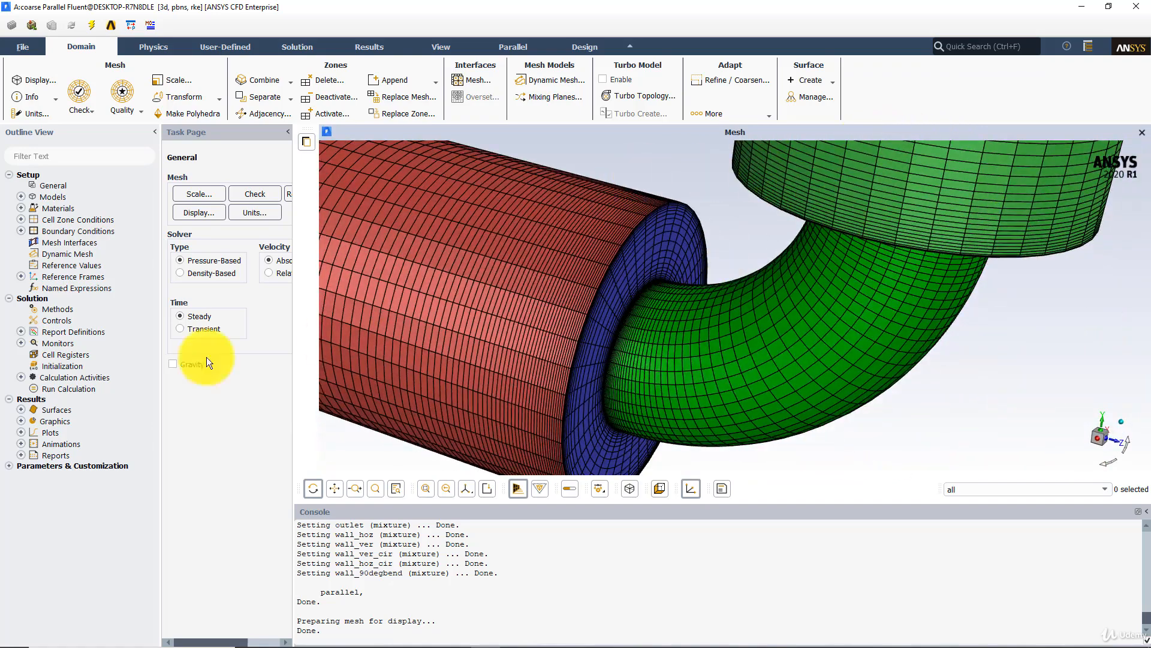
Initialize the solution with Standard Initialization and run the calculation with 500 iterations
click(67, 365)
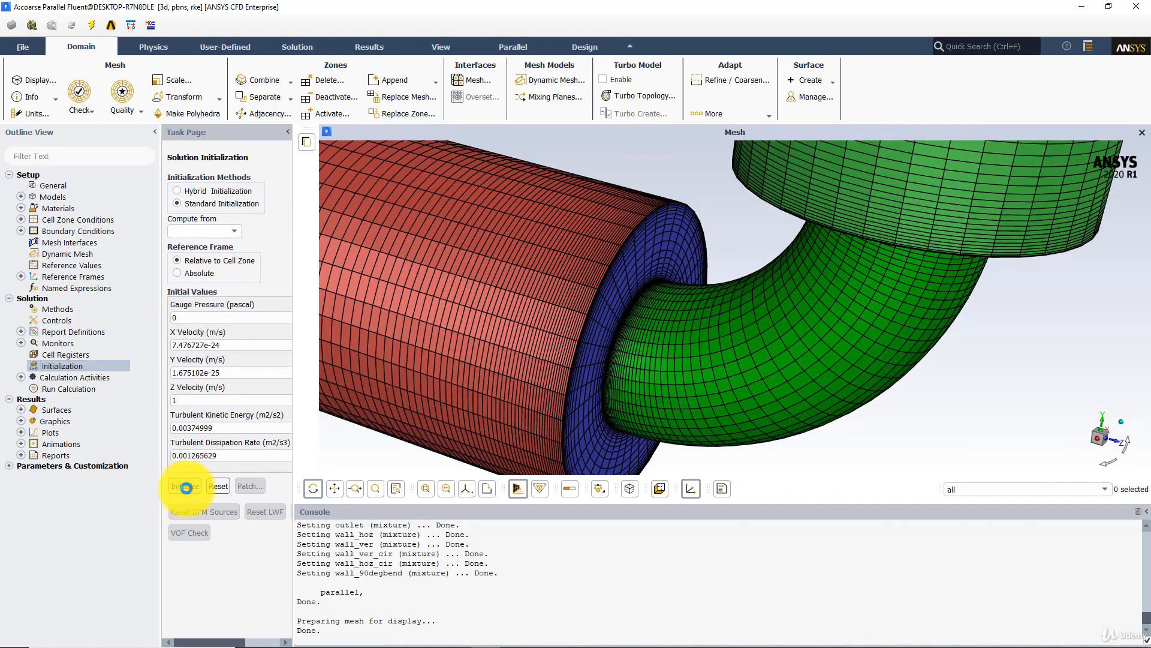
click(73, 387)
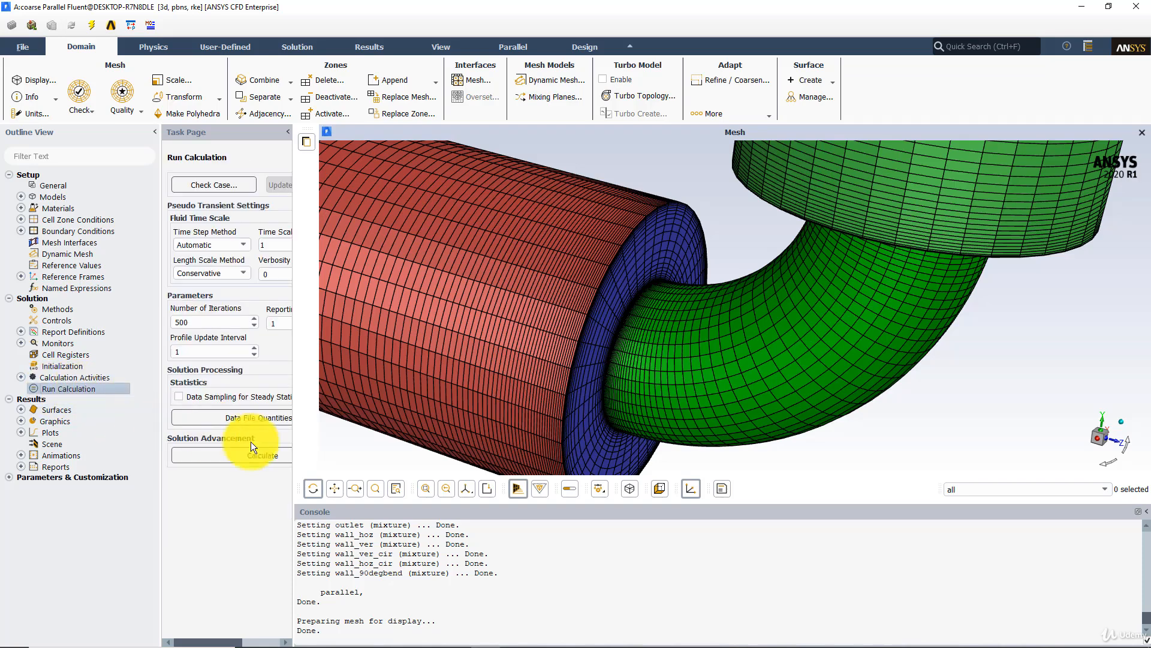
click(196, 454)
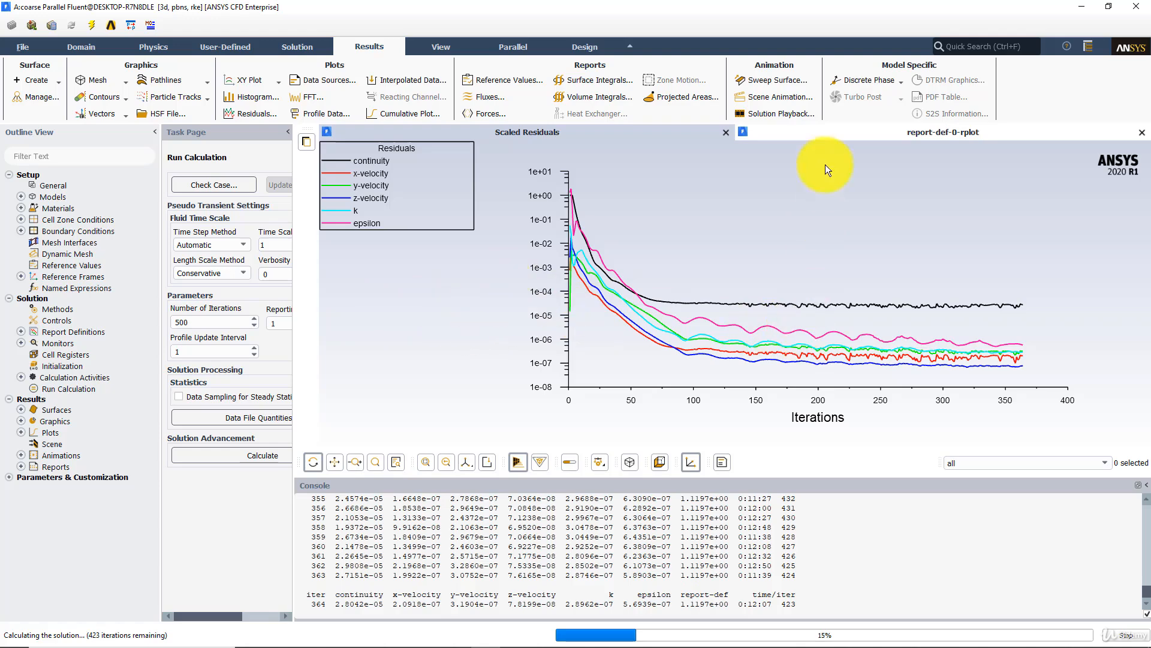
Check the report-def-0 velocity convergence plot and stop the calculation
click(804, 136)
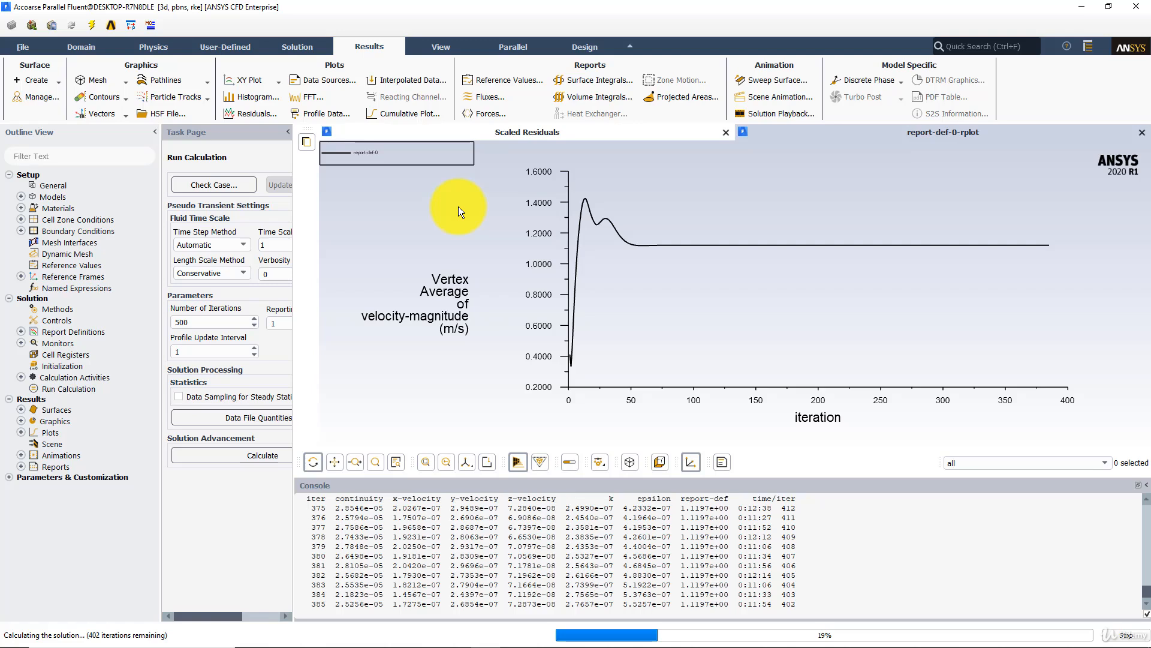
click(1116, 633)
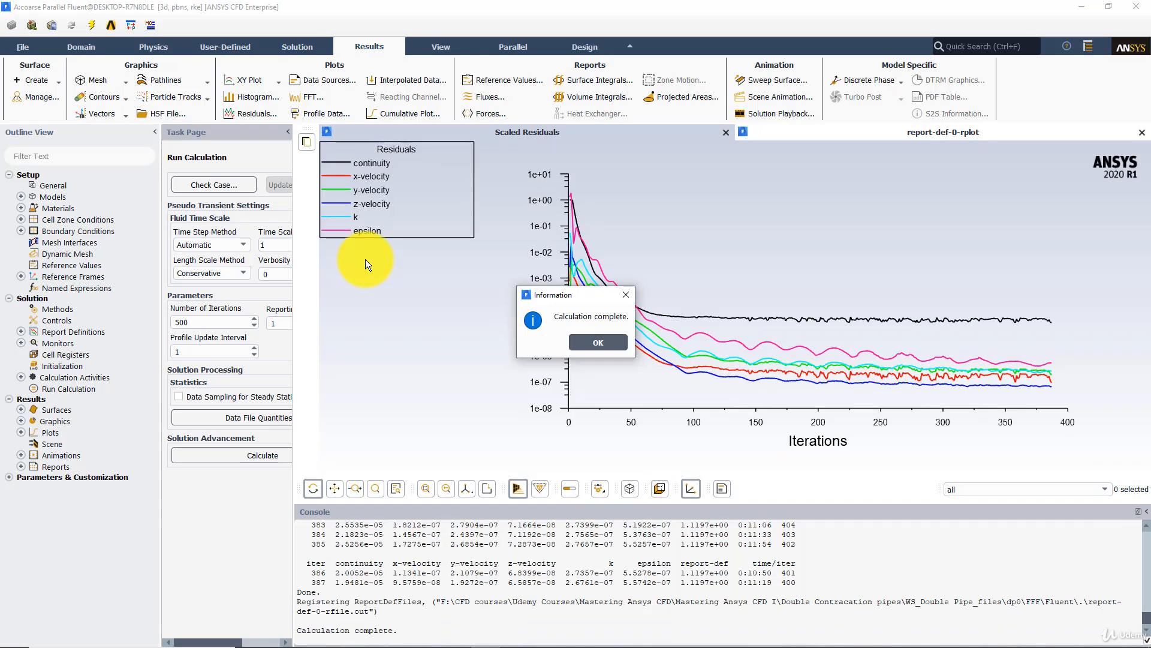
click(626, 341)
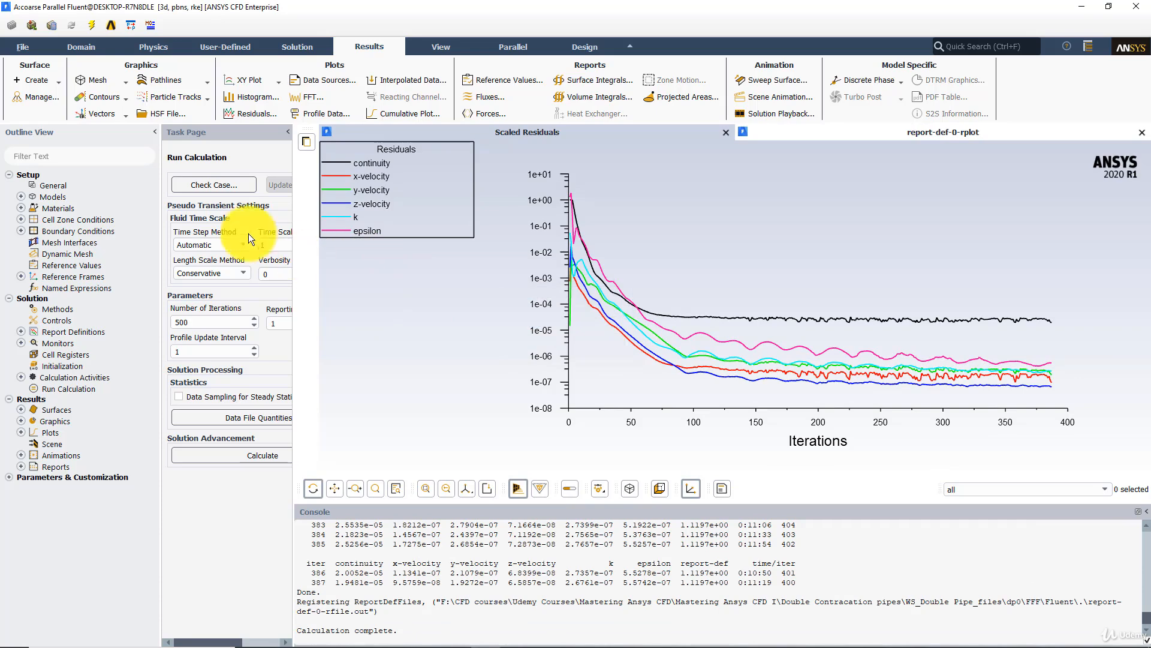
Display filled static pressure contours on the five pipe and bend wall surfaces and x-coordinate-8, framing the elbow
click(100, 97)
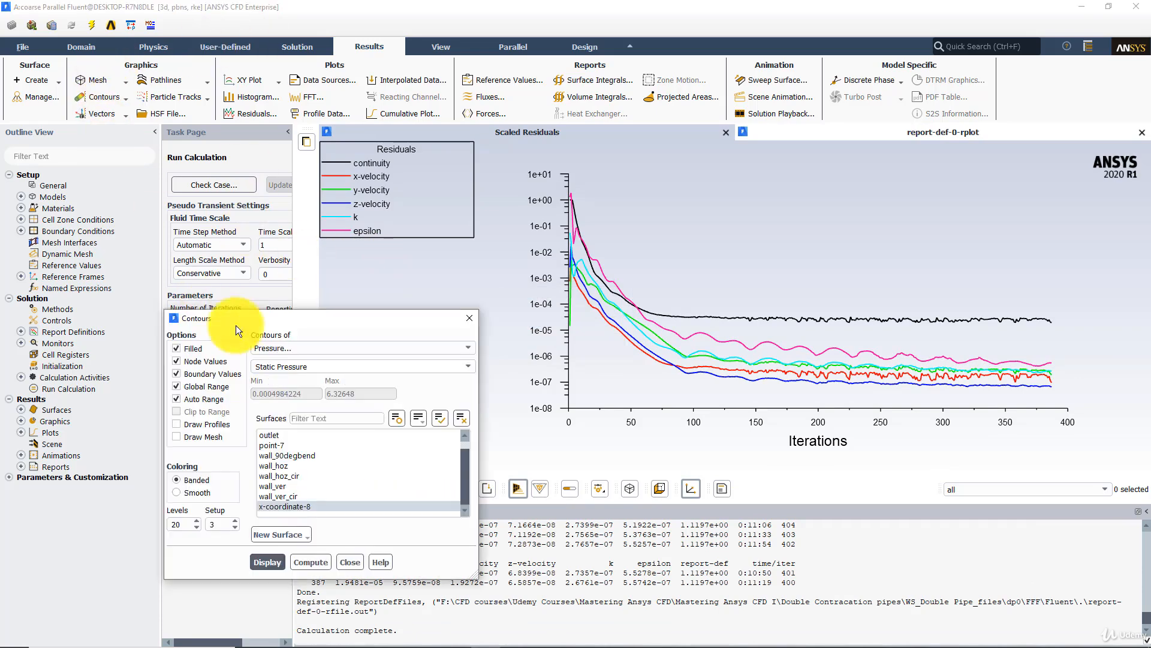
drag(279, 506, 268, 455)
click(260, 563)
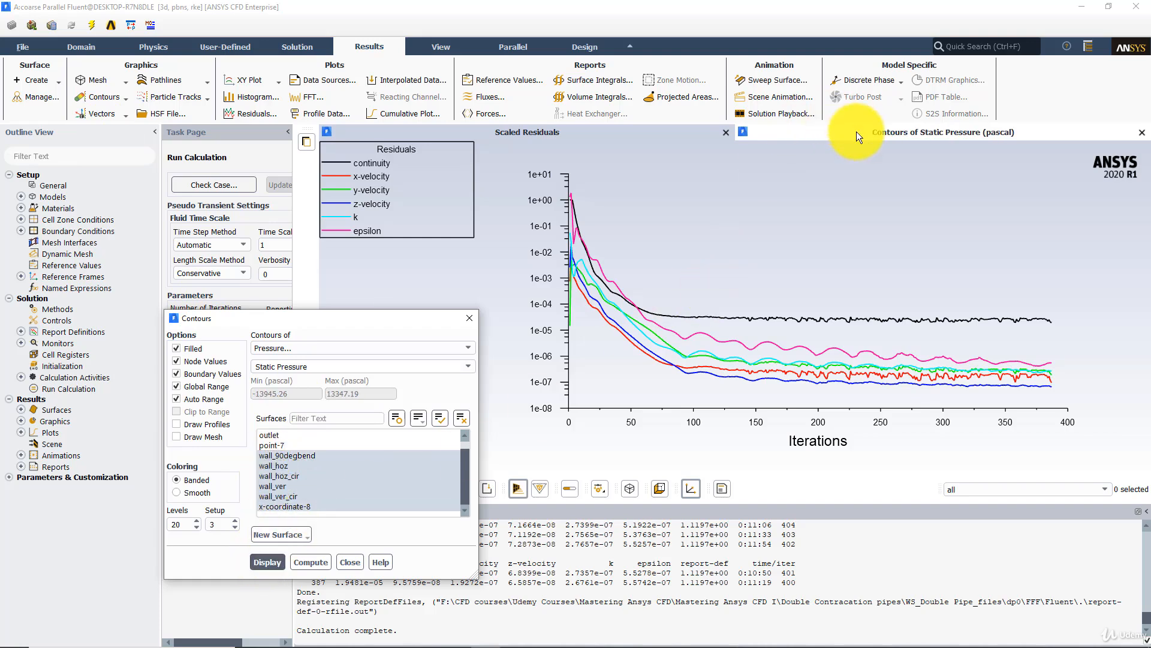
middle_drag(728, 403, 657, 300)
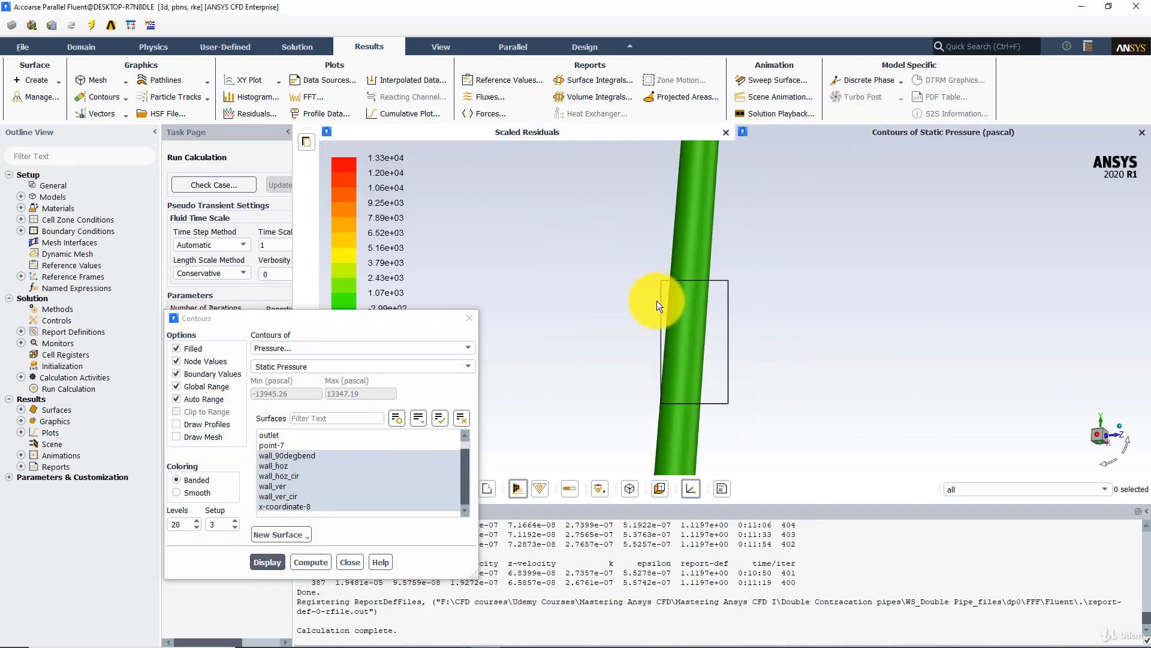
middle_drag(664, 379, 754, 460)
drag(671, 354, 775, 354)
middle_drag(775, 354, 909, 469)
Change the contours to Turbulence, Wall Yplus on the same surfaces and display them
click(292, 353)
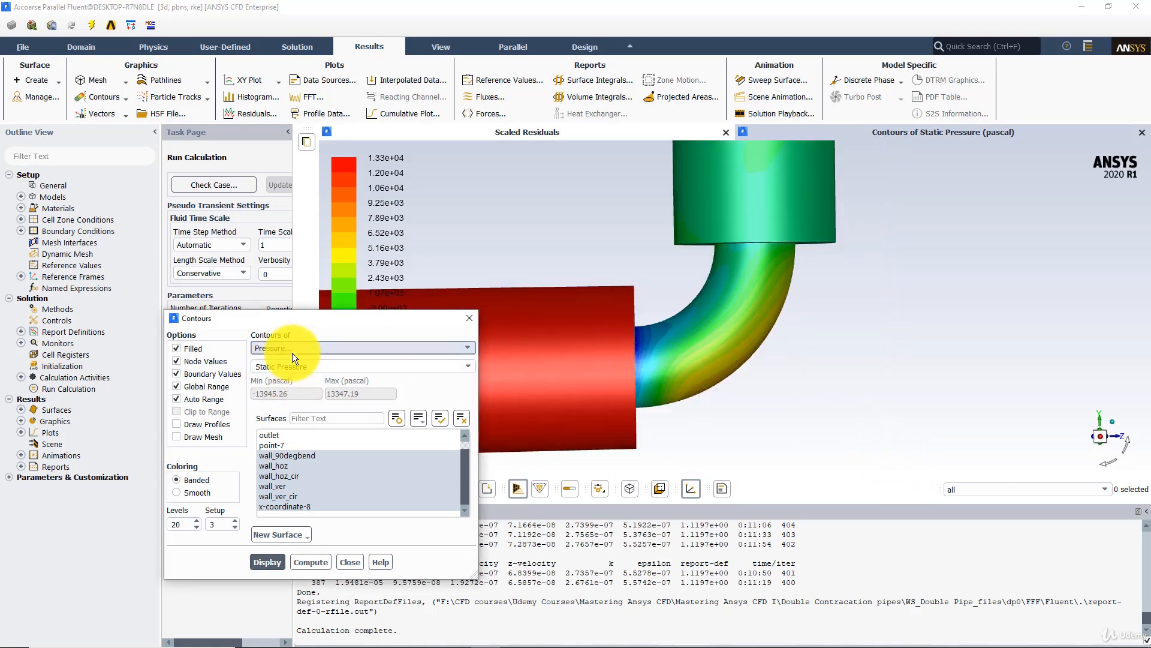
click(286, 390)
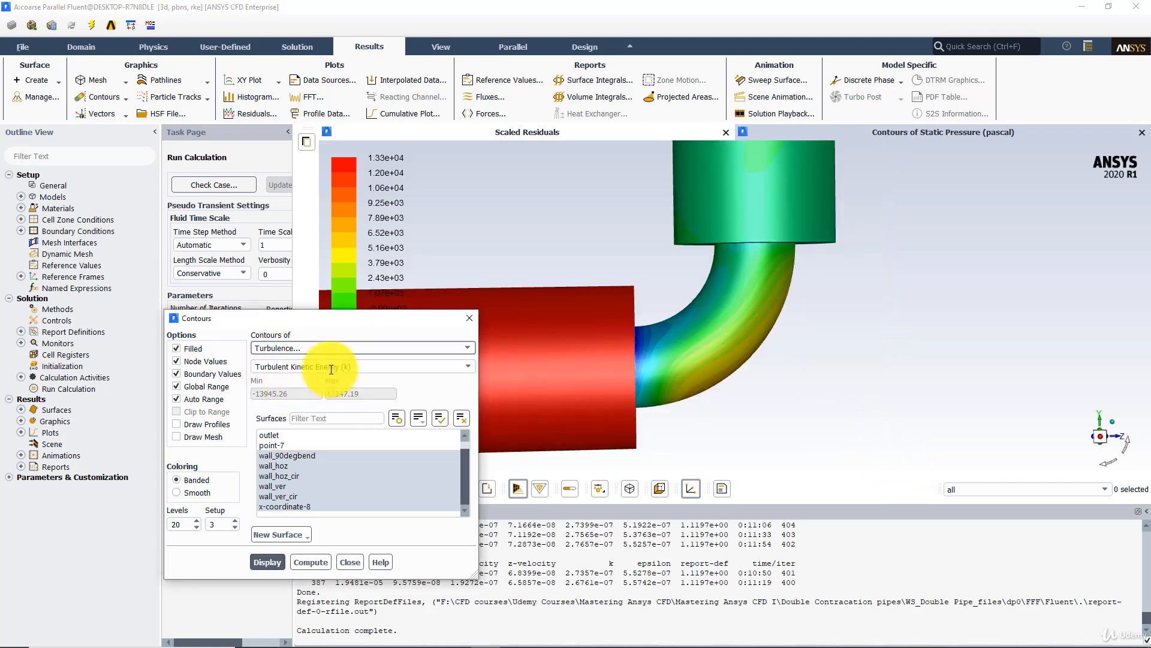
click(466, 369)
click(274, 446)
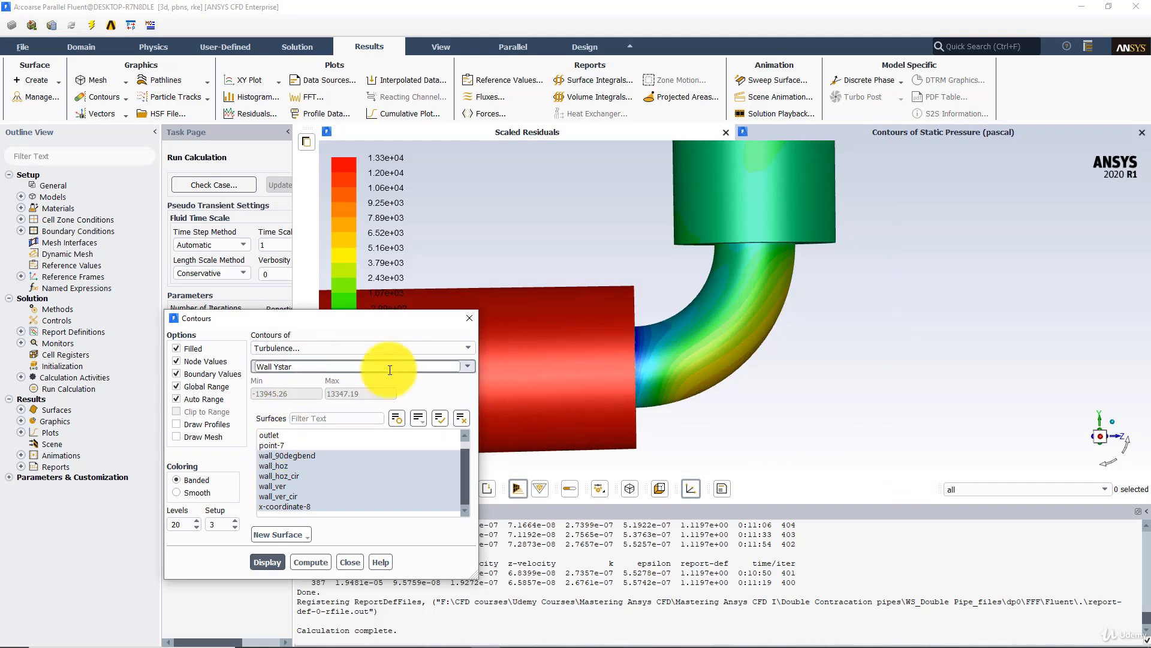
click(466, 369)
click(286, 461)
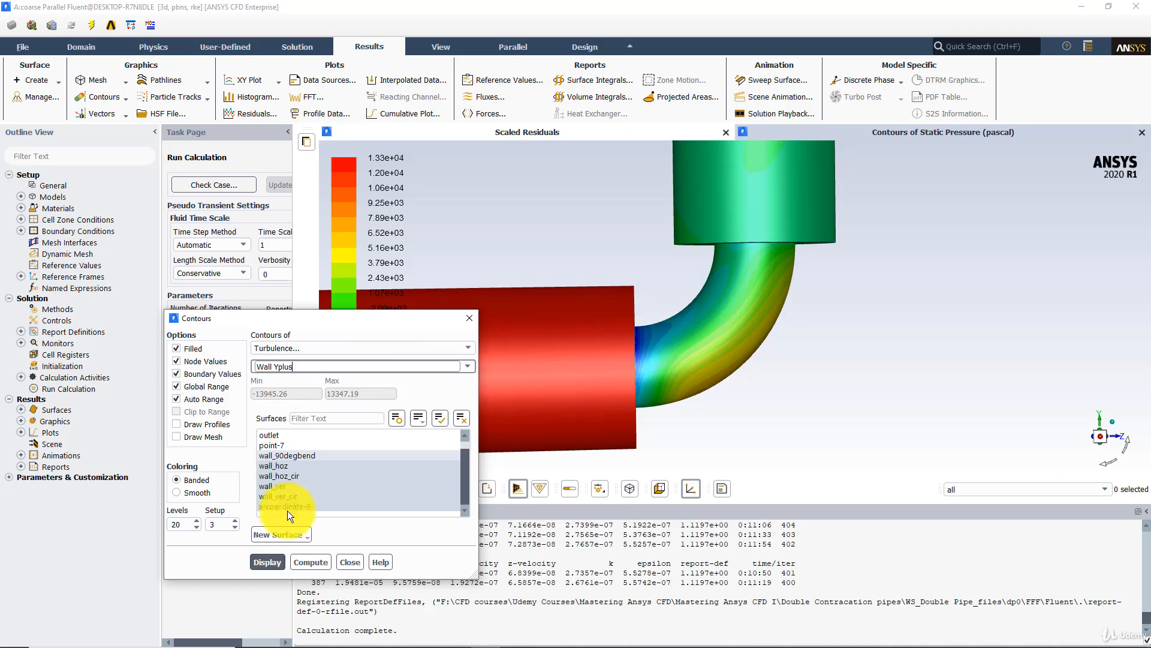
click(266, 561)
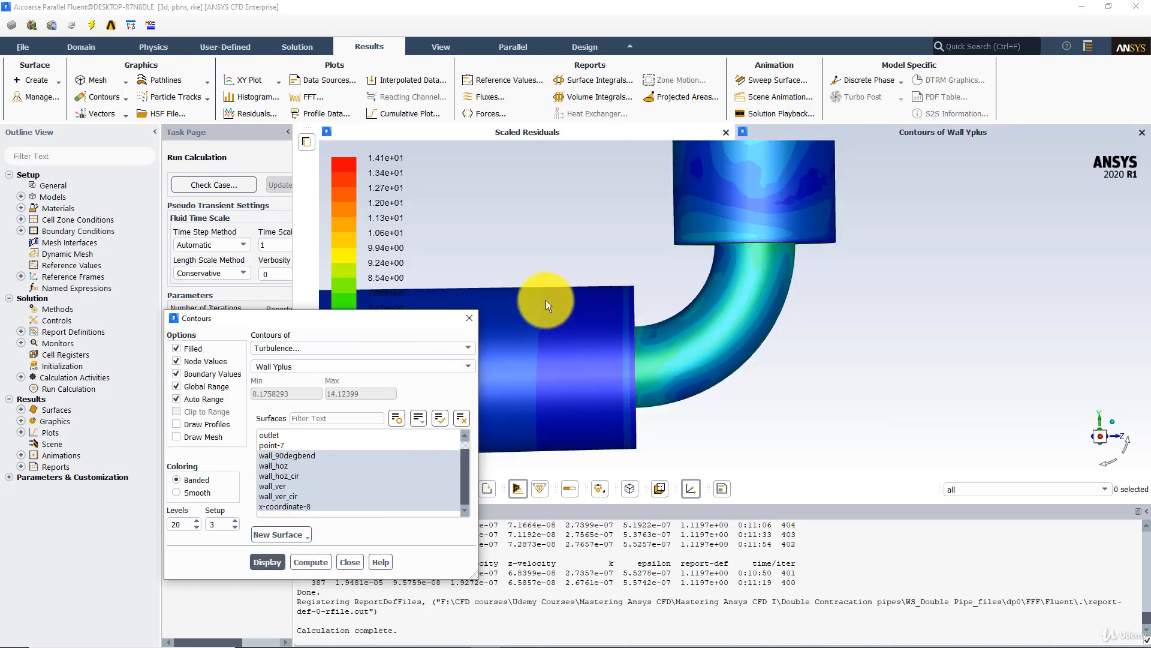
Examine the Wall Yplus distribution where the horizontal pipe's end face meets the elbow
drag(614, 303, 516, 261)
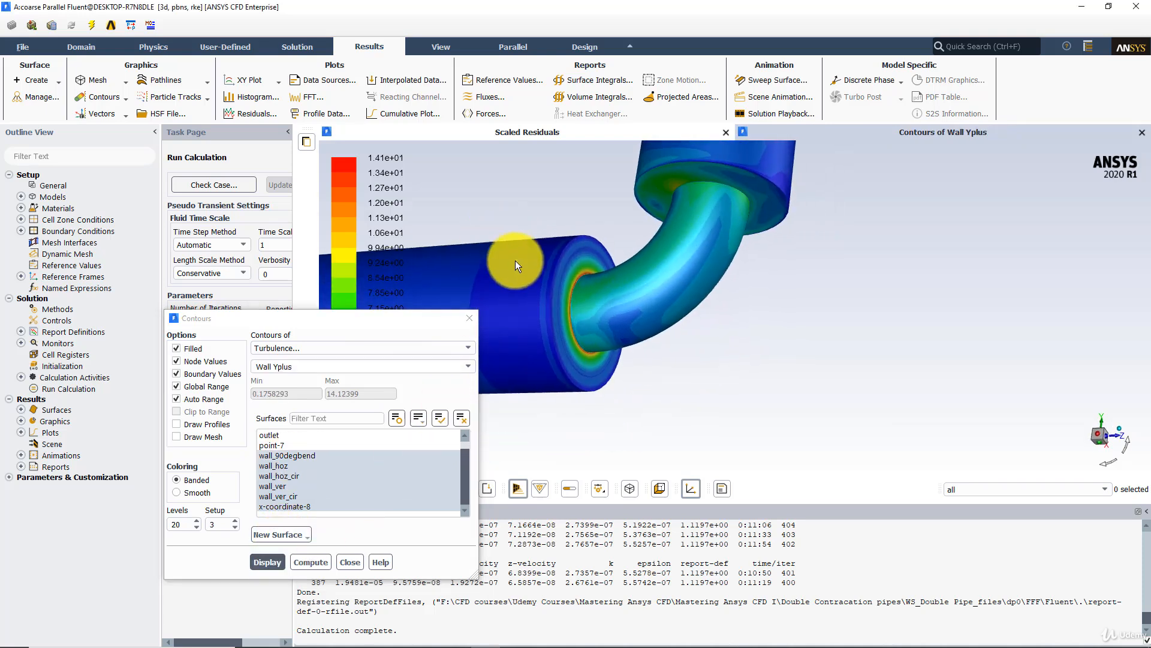
middle_drag(577, 268, 633, 334)
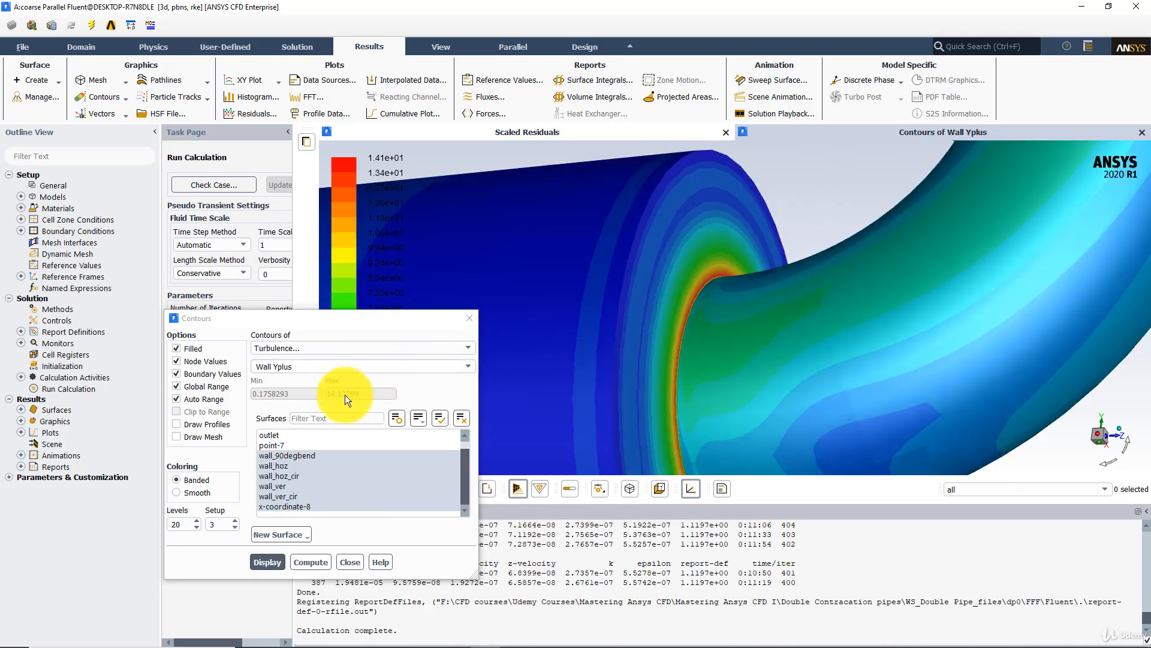
middle_drag(705, 266, 753, 337)
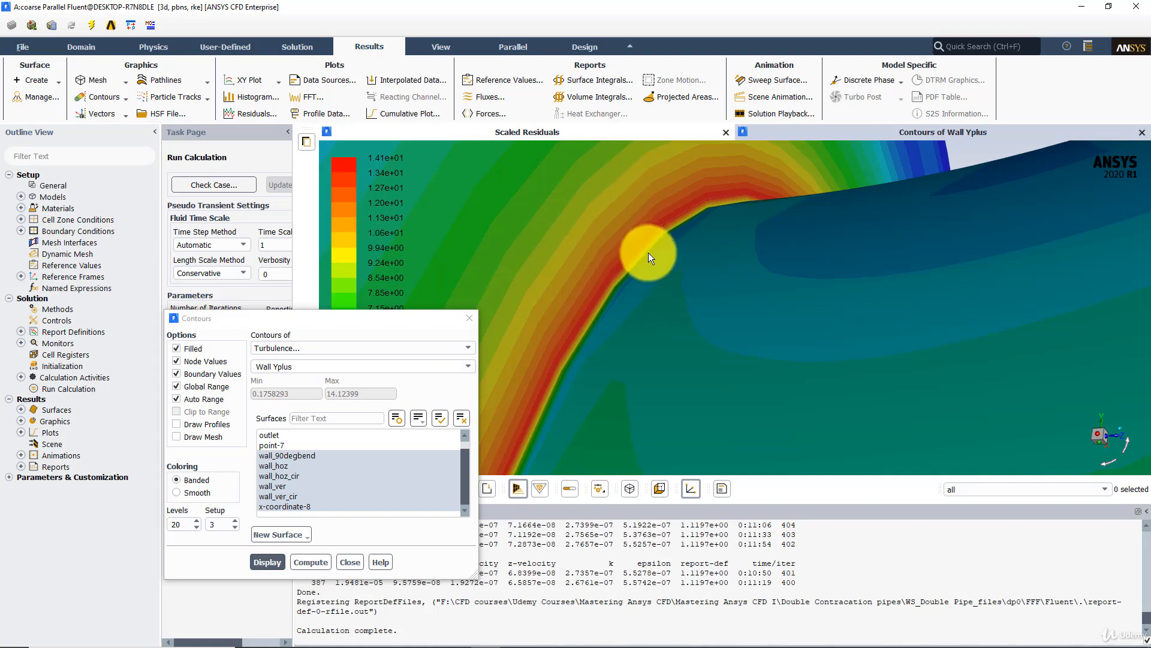
drag(676, 285, 714, 292)
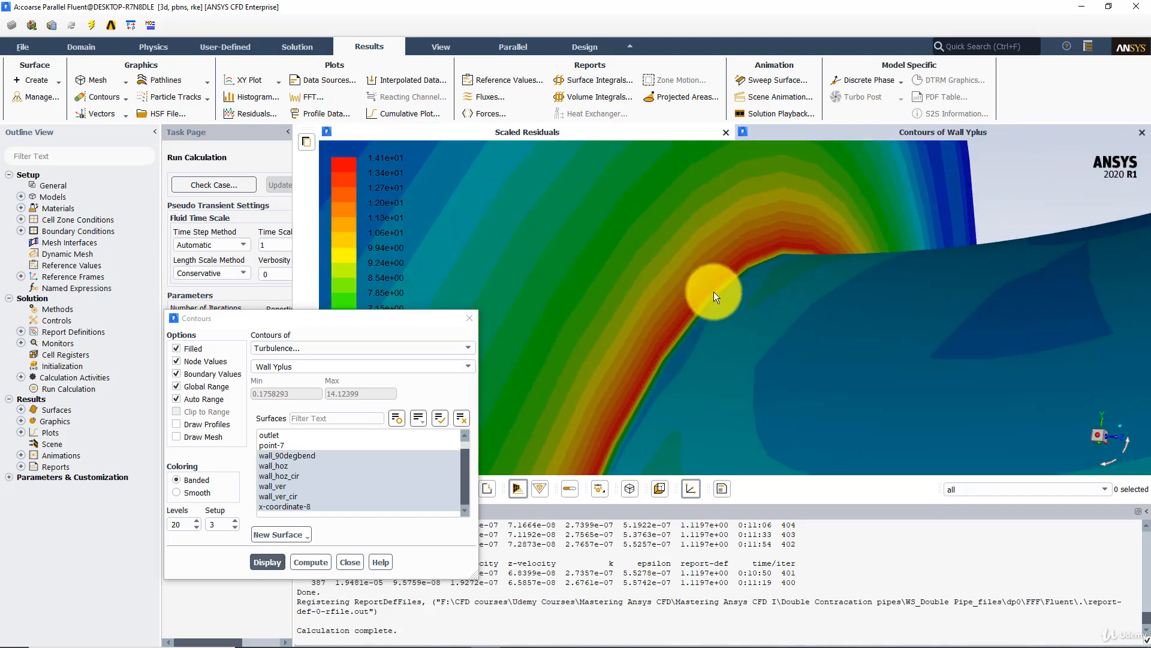
middle_drag(676, 228, 655, 241)
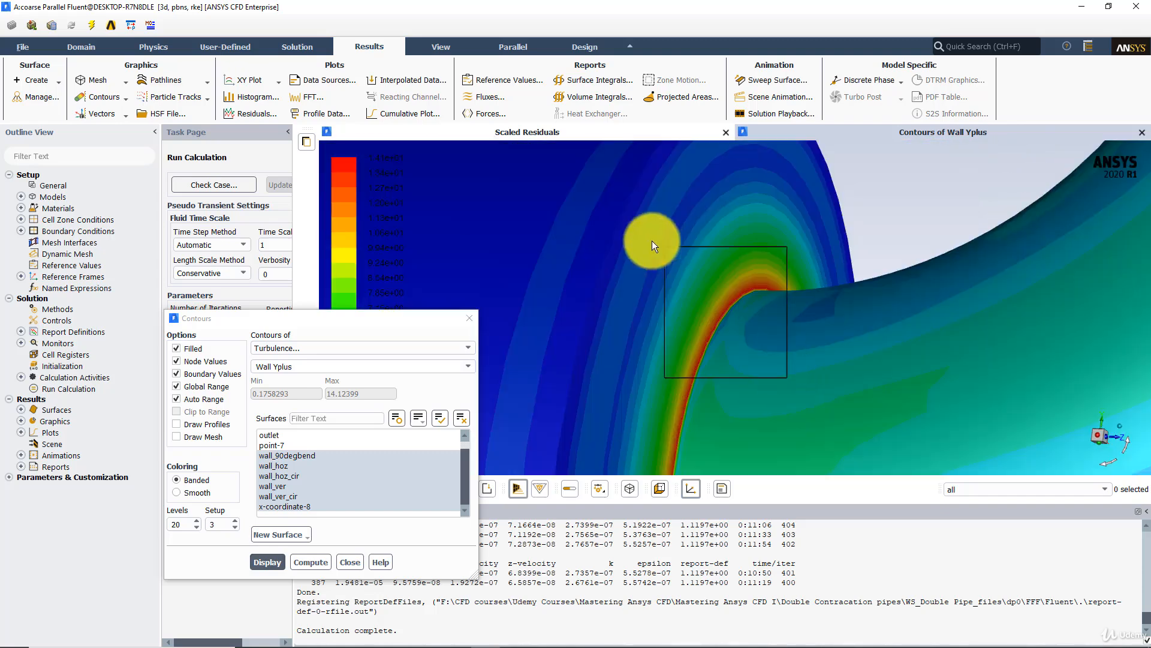
middle_drag(731, 258, 784, 317)
mouse_move(643, 245)
middle_down()
mouse_move(734, 322)
mouse_move(609, 231)
mouse_move(679, 407)
middle_up()
middle_drag(747, 415, 648, 319)
drag(681, 348, 545, 366)
drag(624, 326, 746, 360)
Probe the Wall Yplus values on the elbow, the vertical pipe and the horizontal pipe walls
right_click(746, 357)
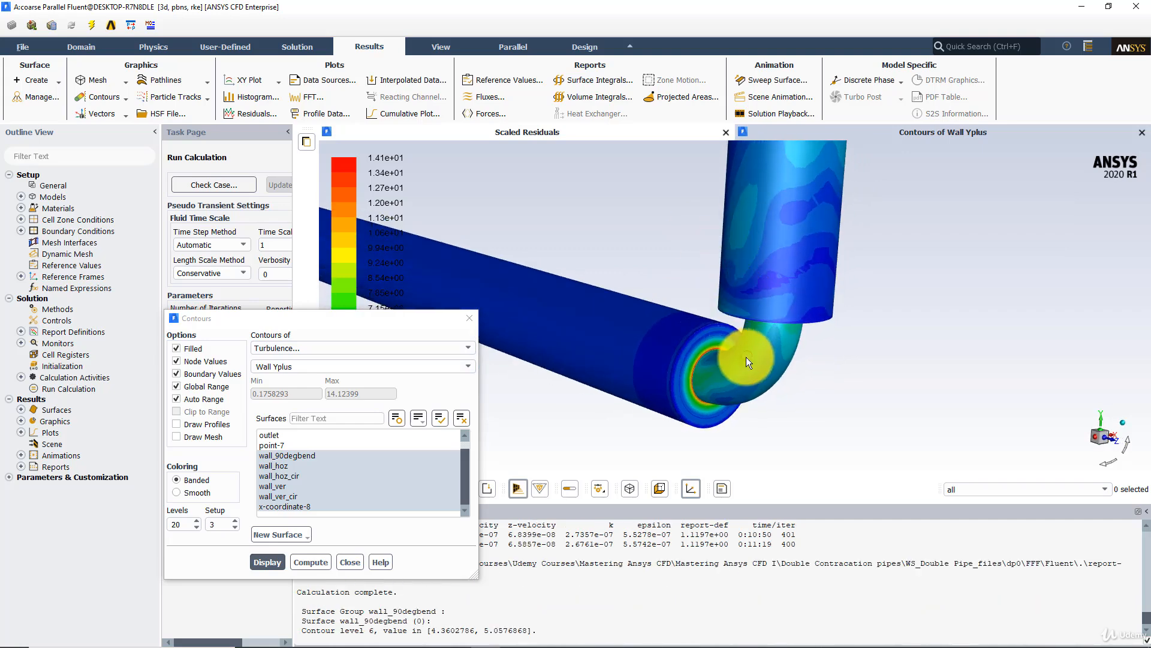
right_click(796, 248)
right_click(620, 335)
right_click(663, 366)
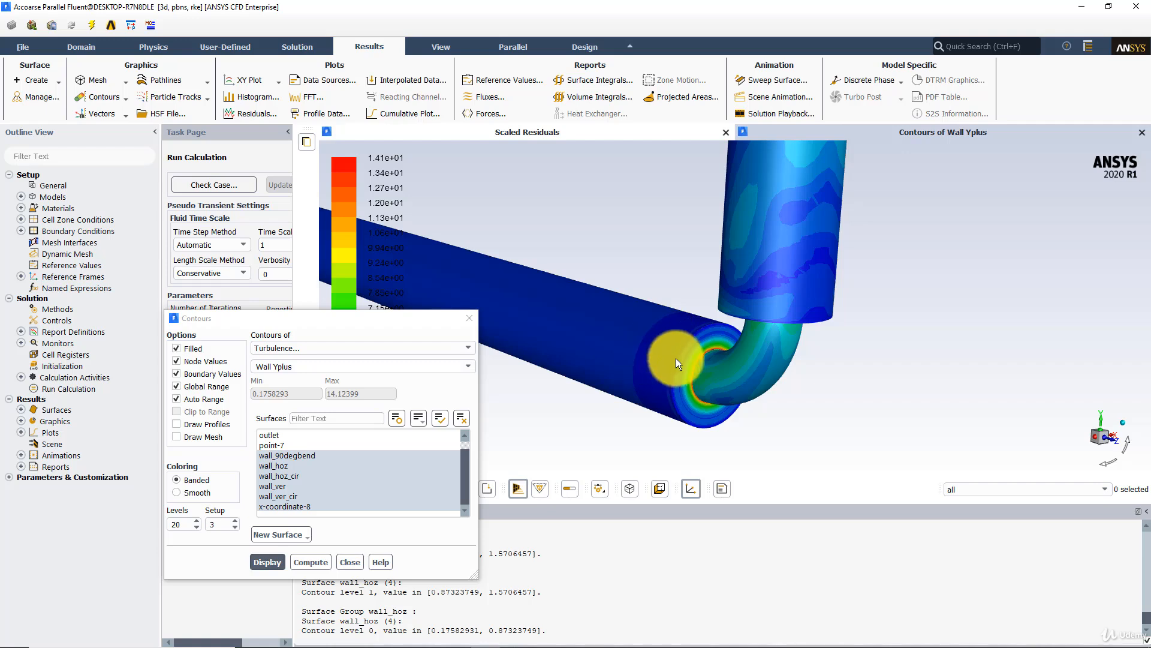
drag(773, 362, 827, 300)
middle_drag(682, 280, 798, 390)
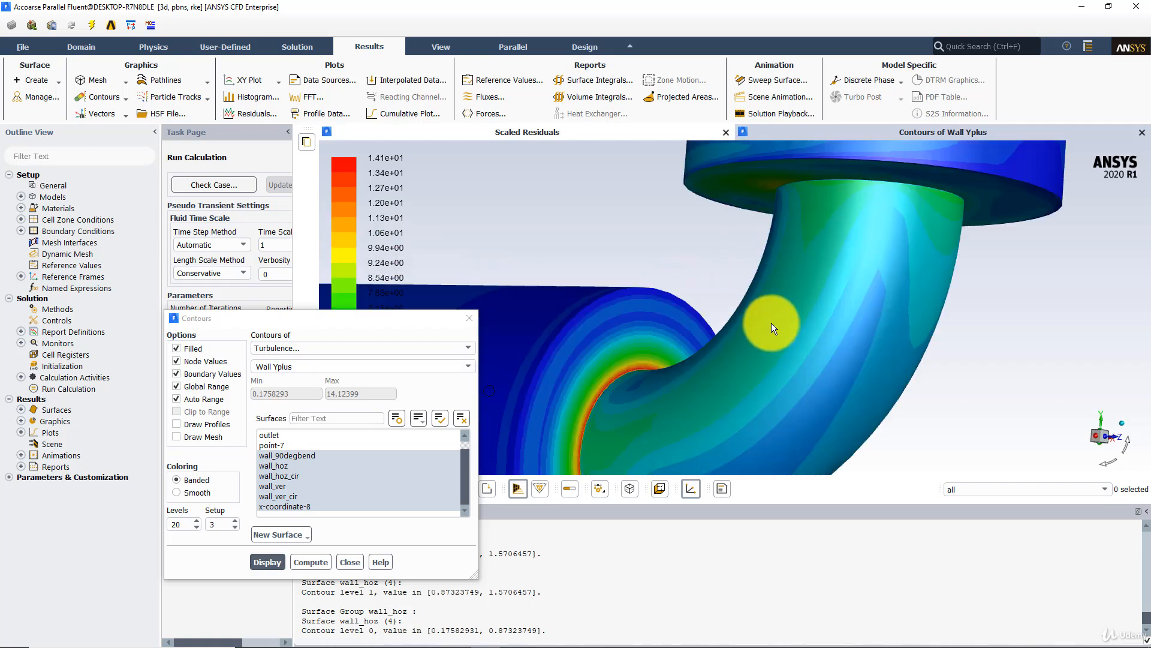
right_click(768, 340)
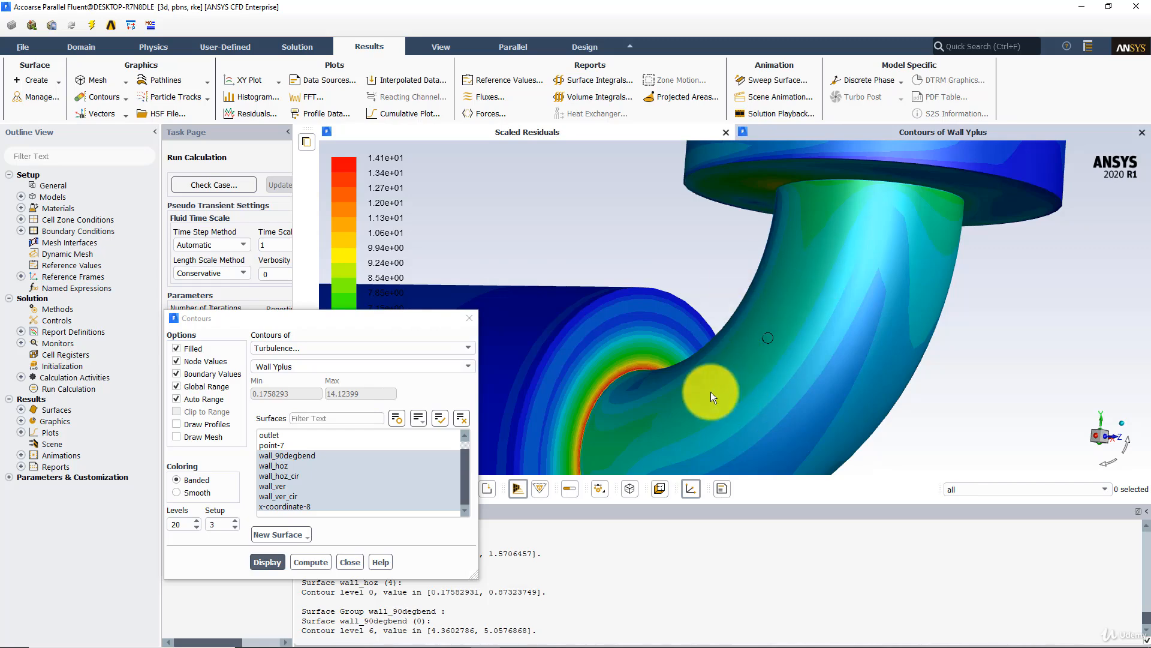
mouse_move(740, 262)
mouse_down()
mouse_move(870, 327)
mouse_move(901, 301)
mouse_move(682, 229)
mouse_move(801, 357)
mouse_move(693, 311)
mouse_move(720, 298)
mouse_up()
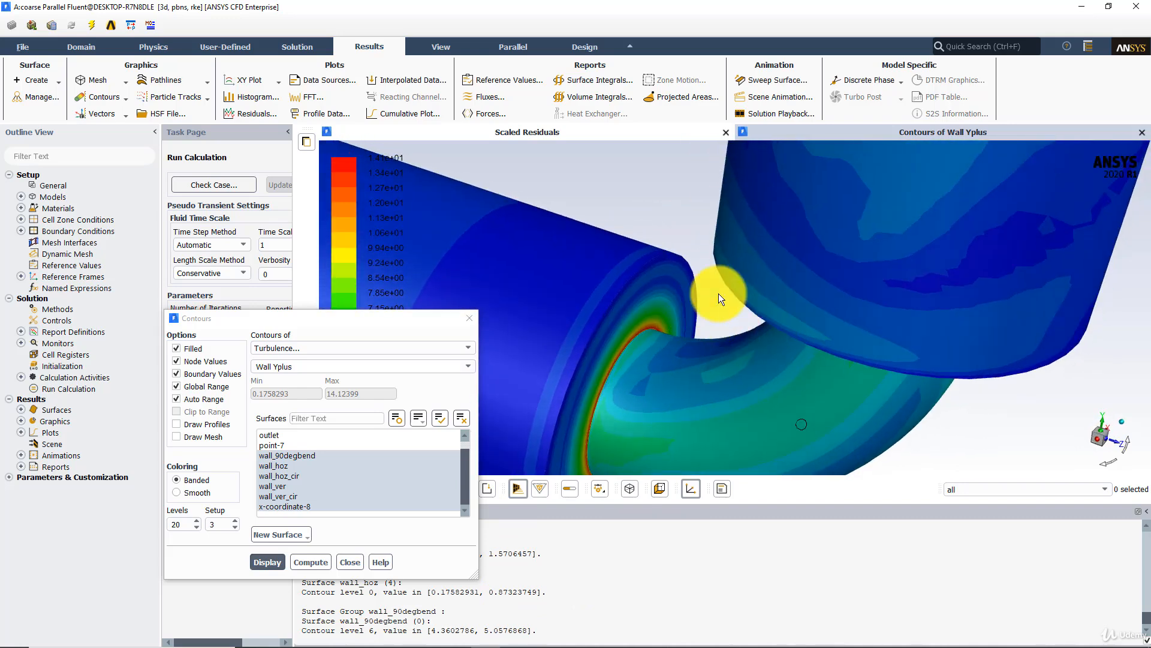